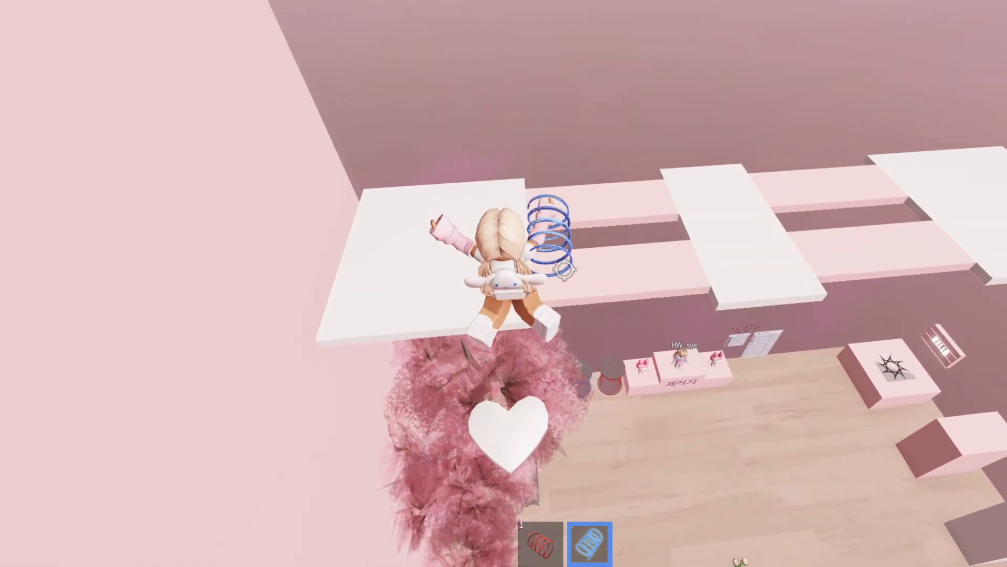
key("space")
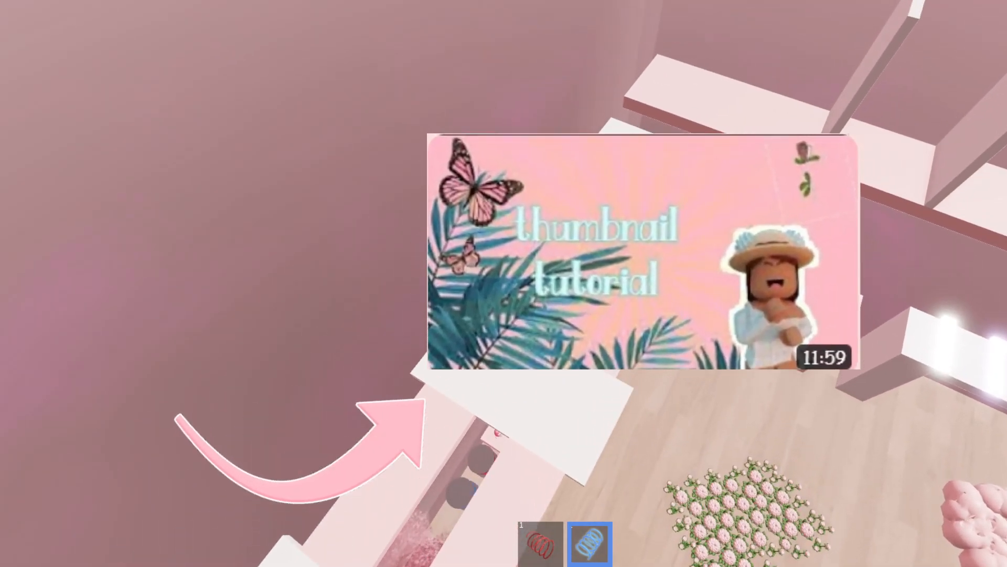
key("space")
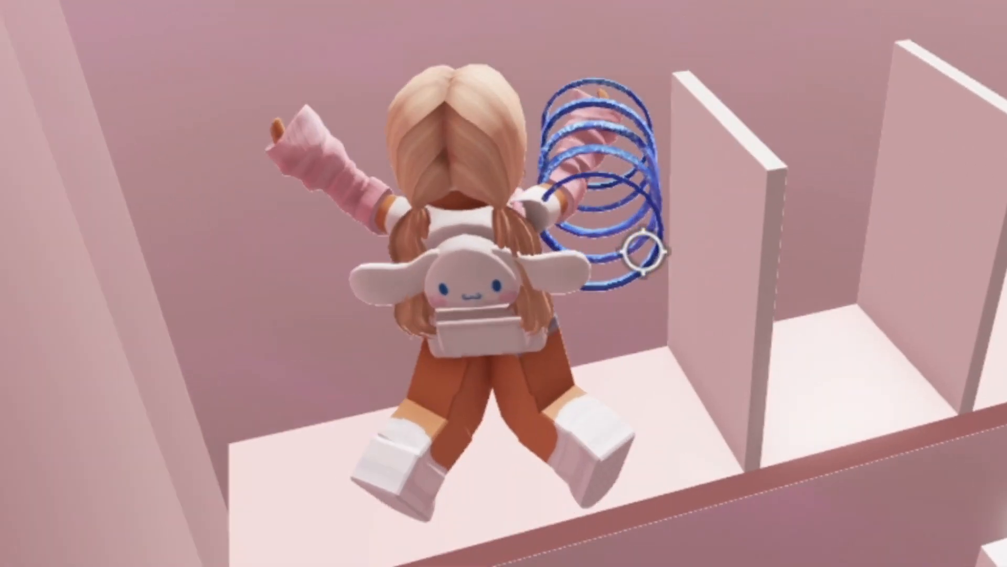
key("space")
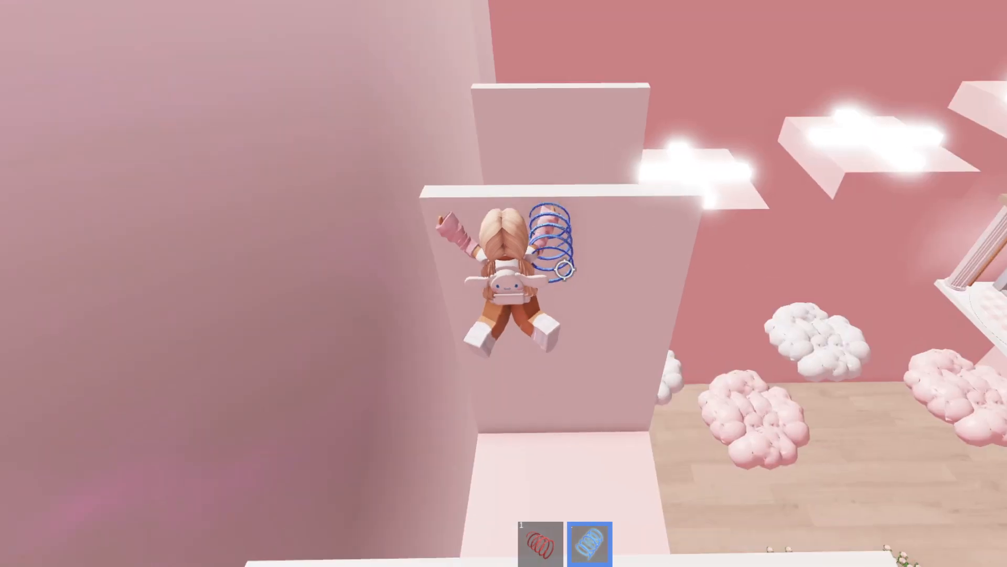
key("w")
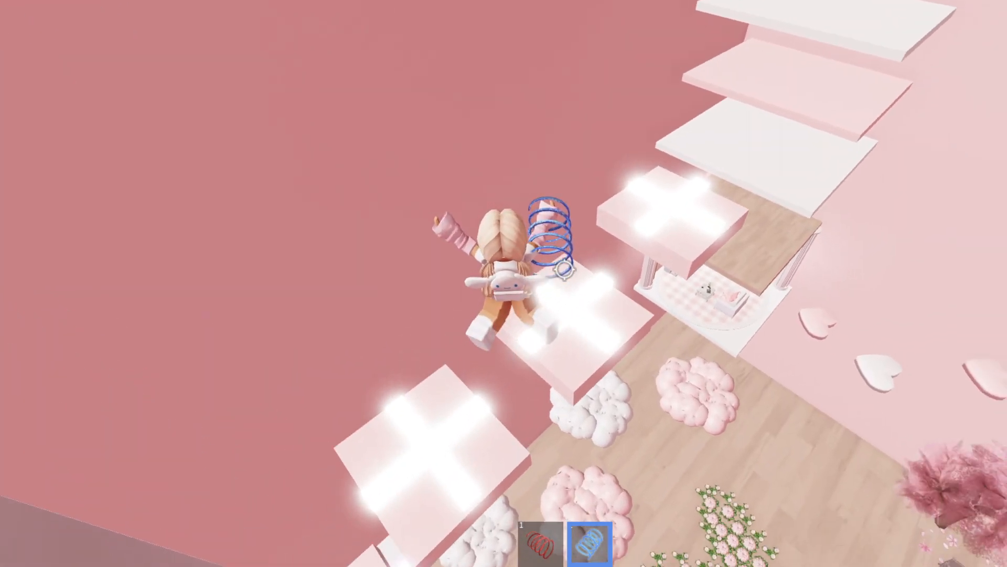
key("space")
key("w")
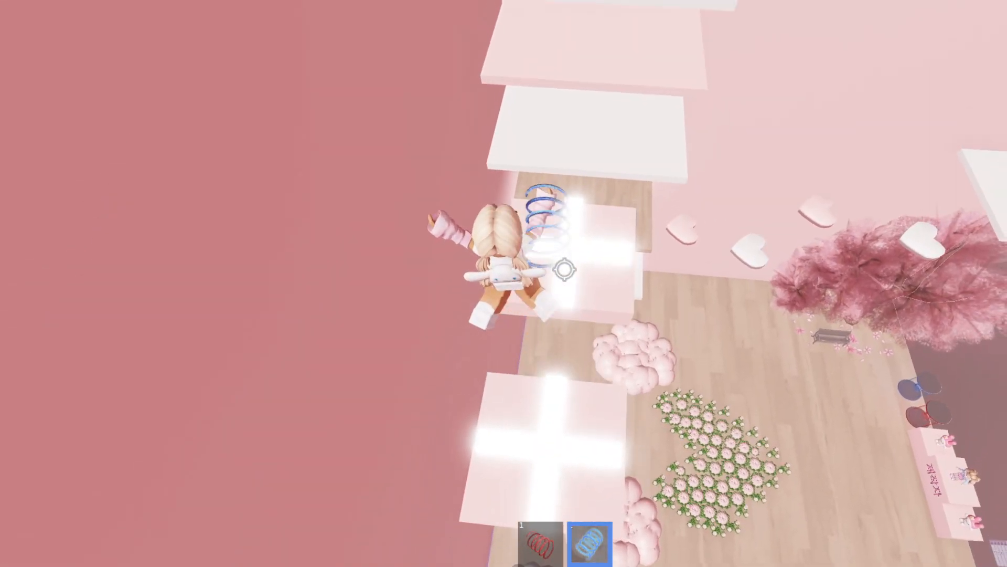
key("space")
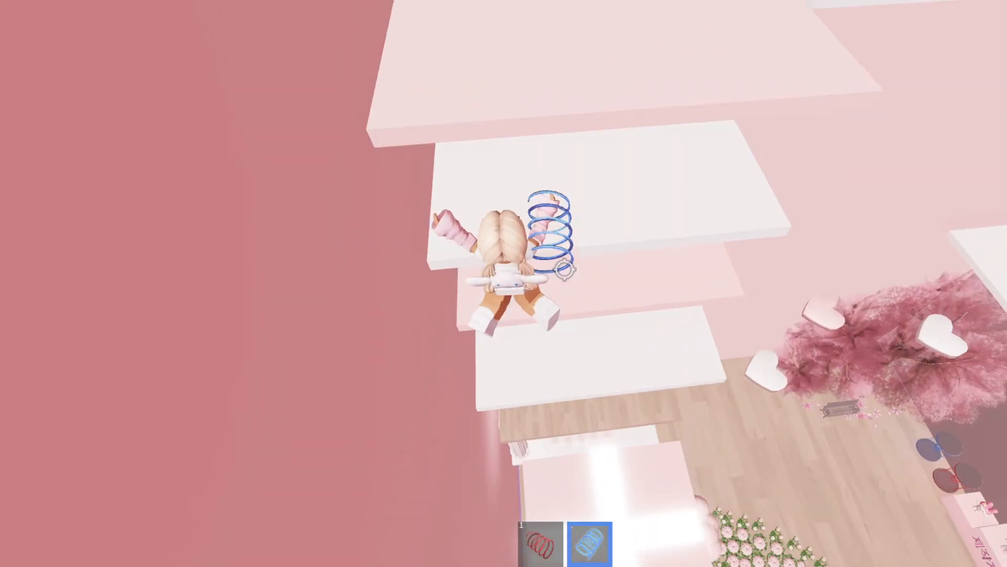
key("w")
key("w")
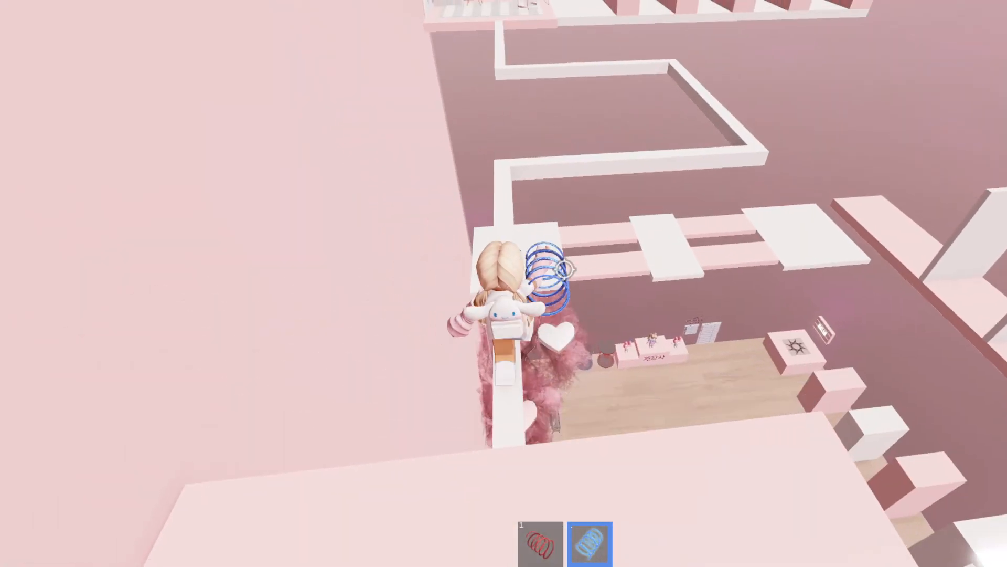
key("w")
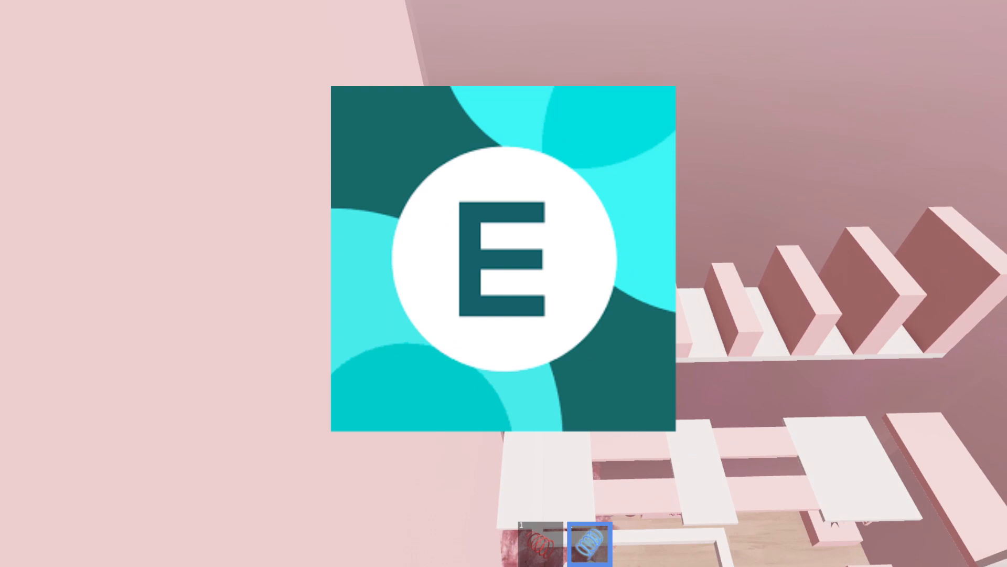
key("w")
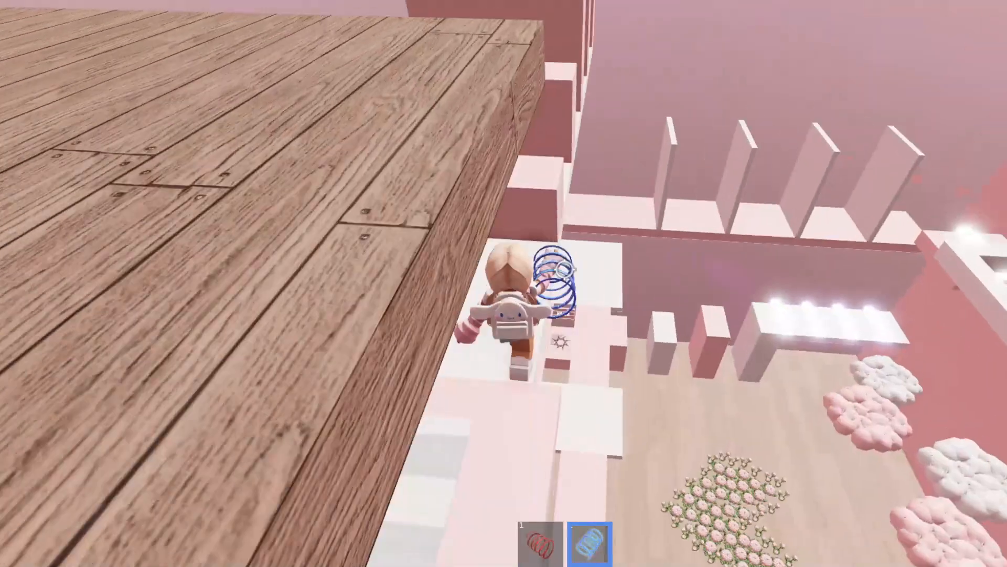
key("space")
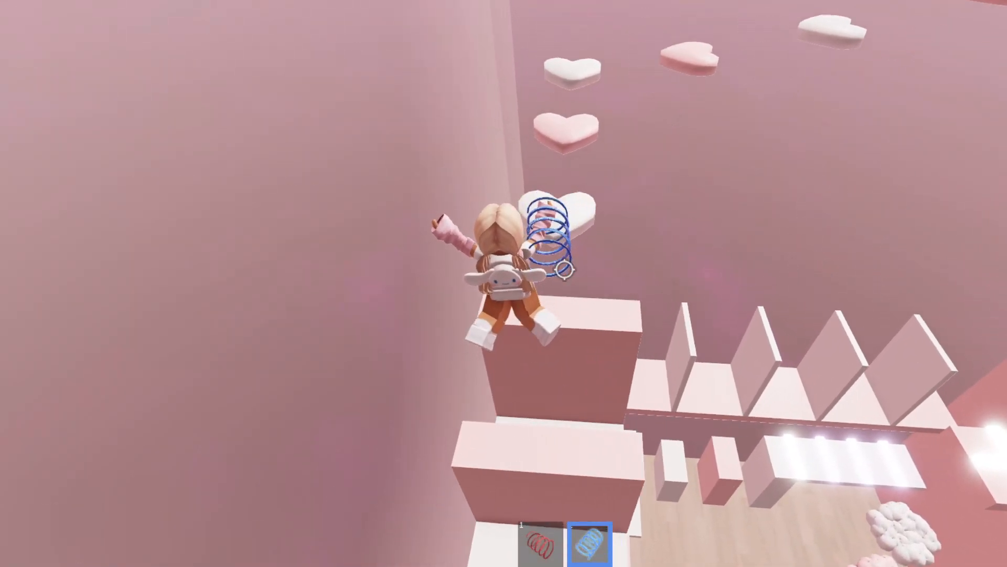
key("w")
key("space")
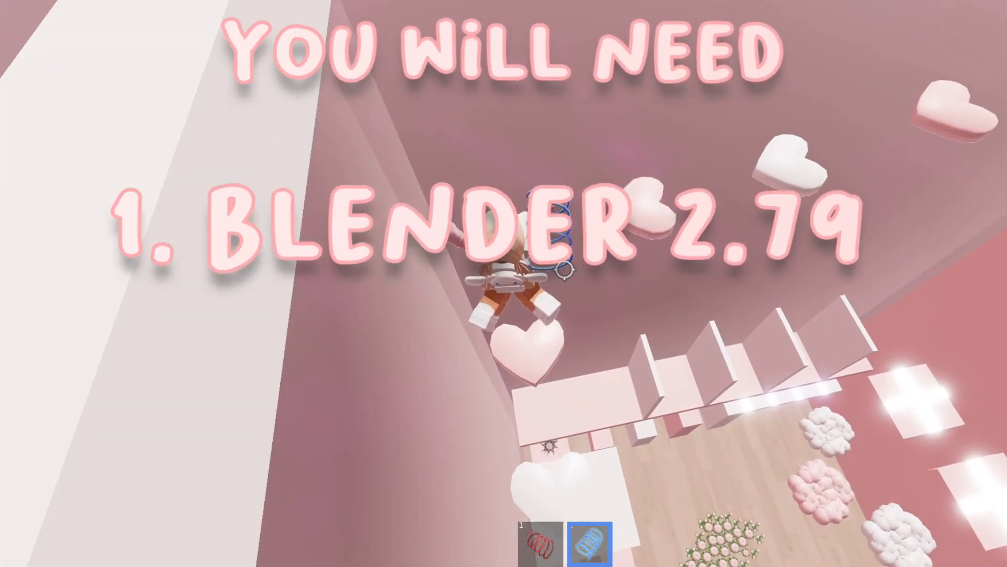
key("w")
key("space")
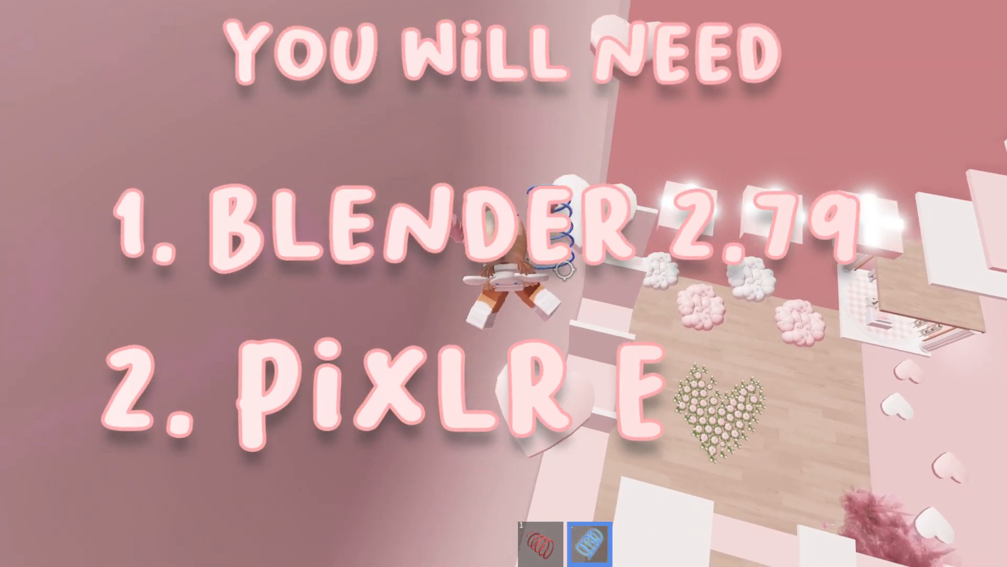
key("w")
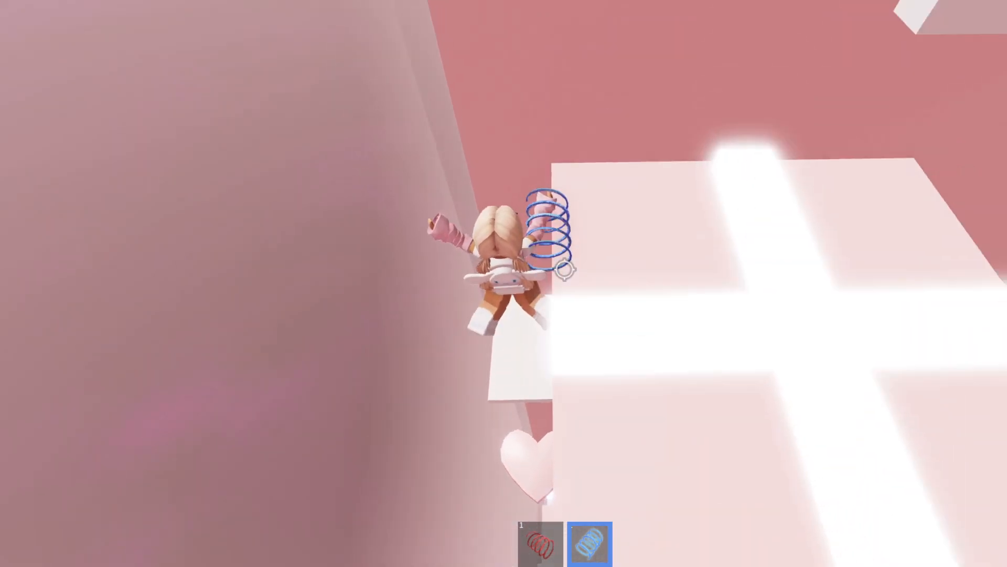
key("w")
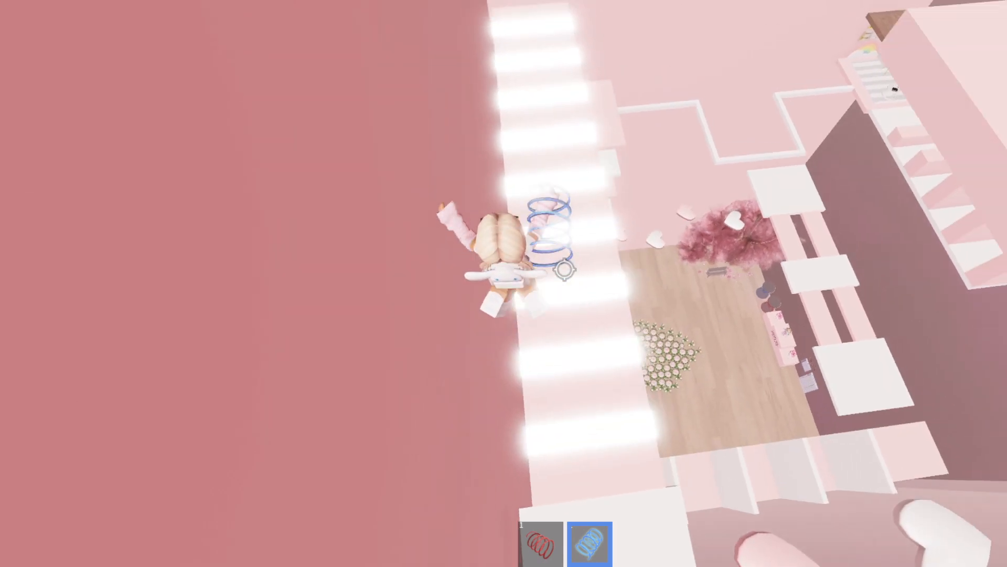
key("w")
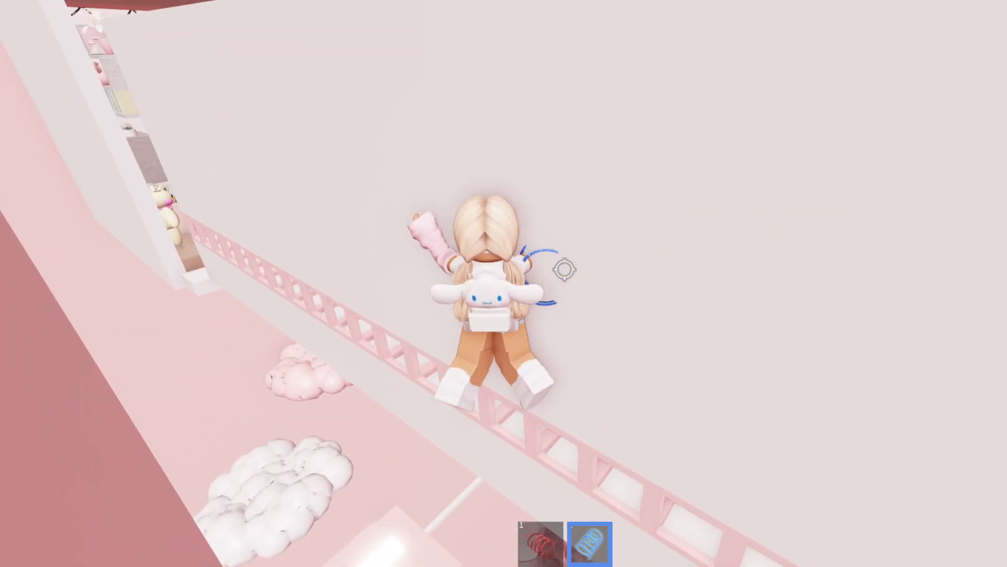
key("a")
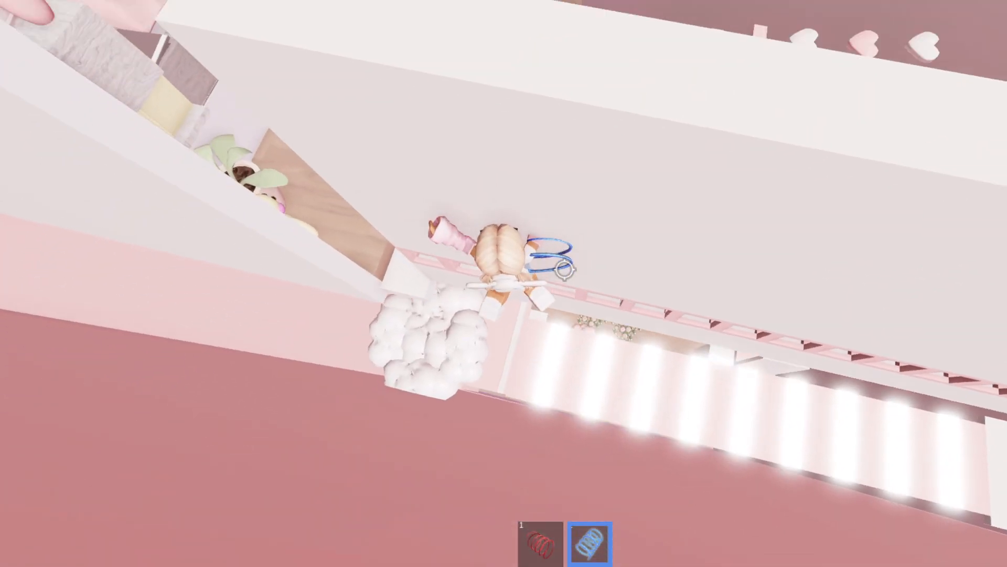
key("w")
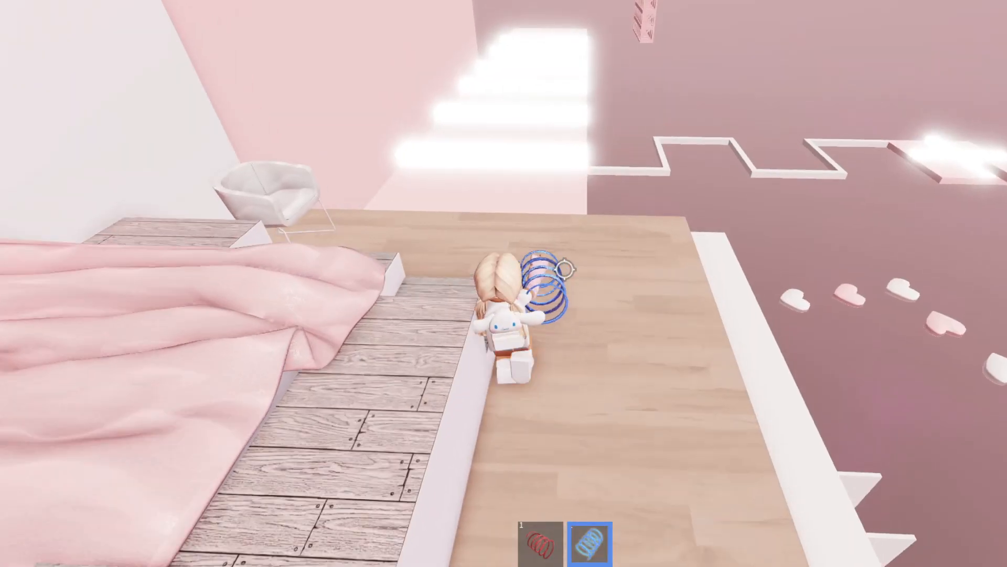
key("w")
key("space")
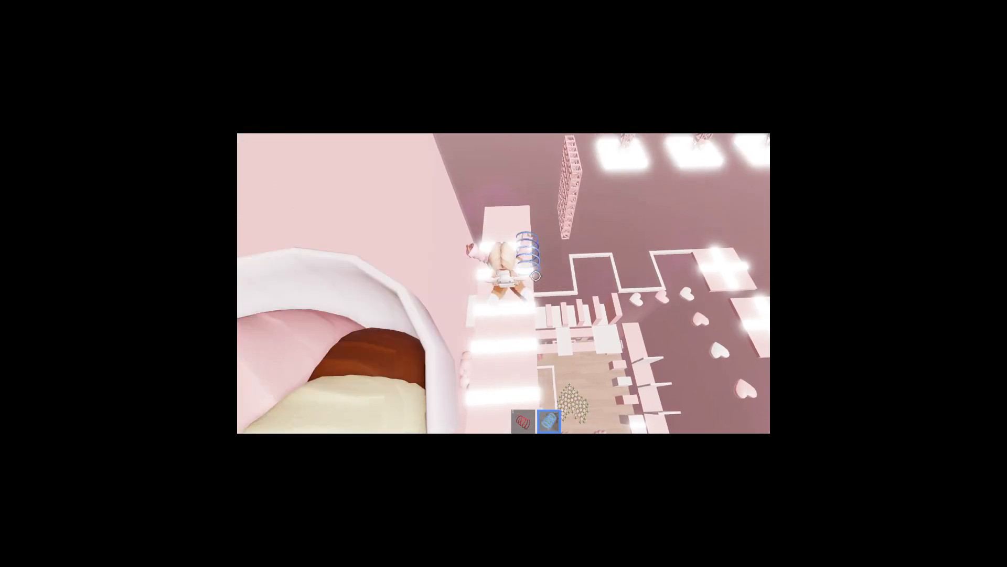
key("w")
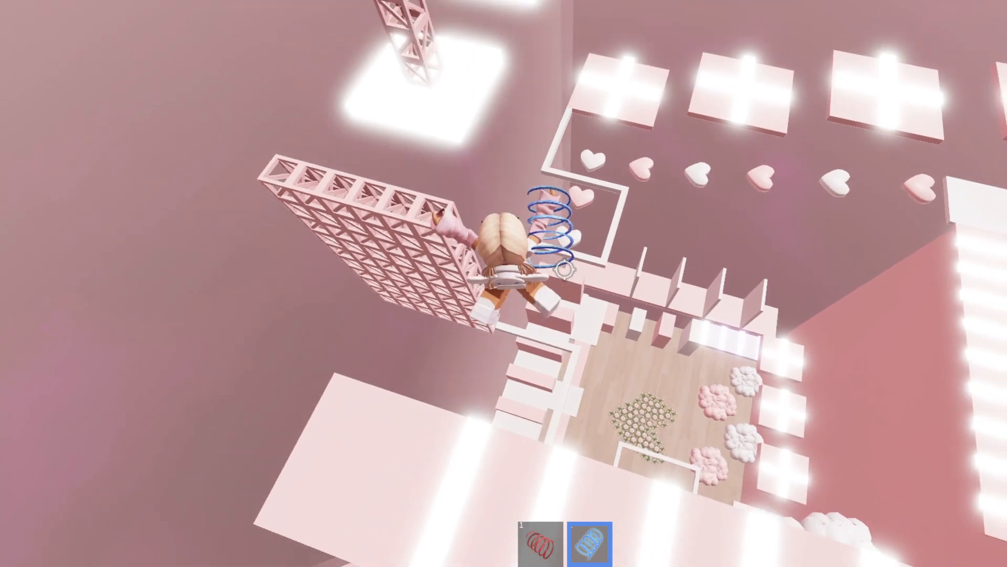
key("w")
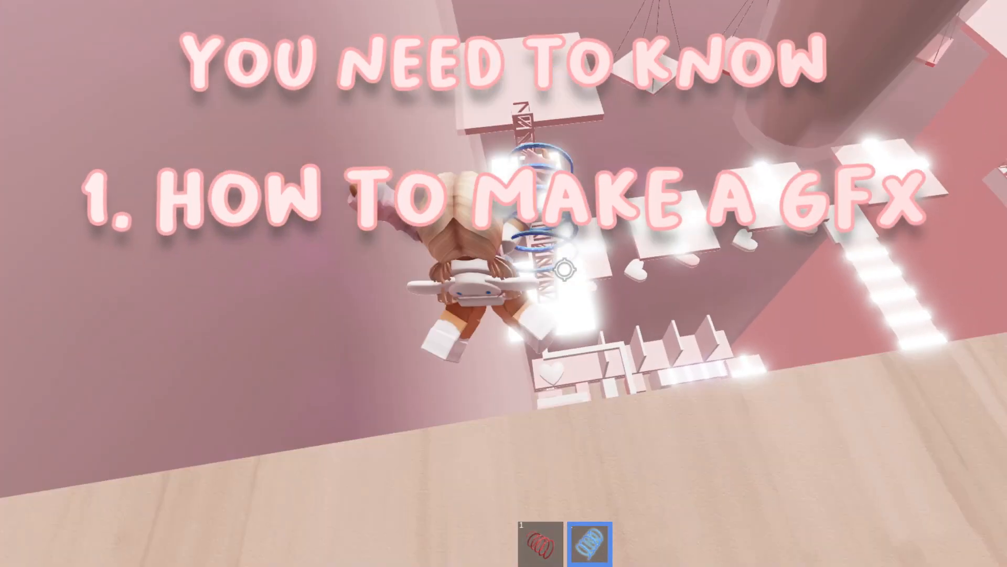
key("w")
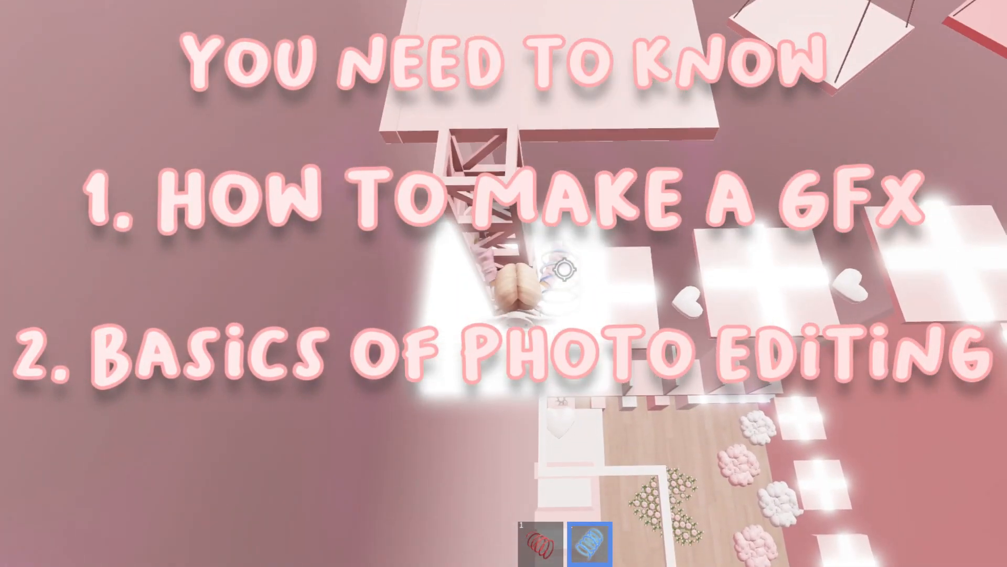
key("w")
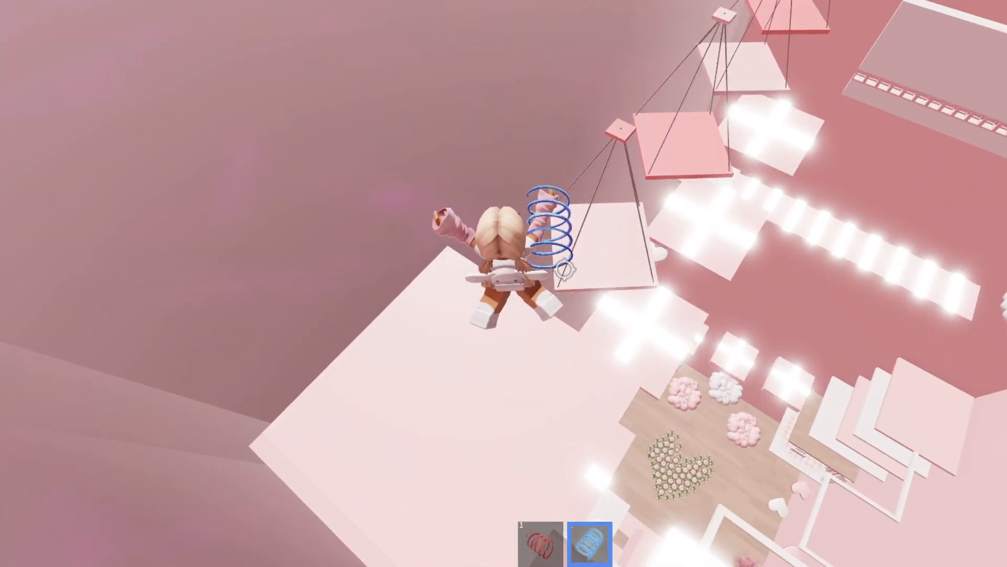
key("w")
key("space")
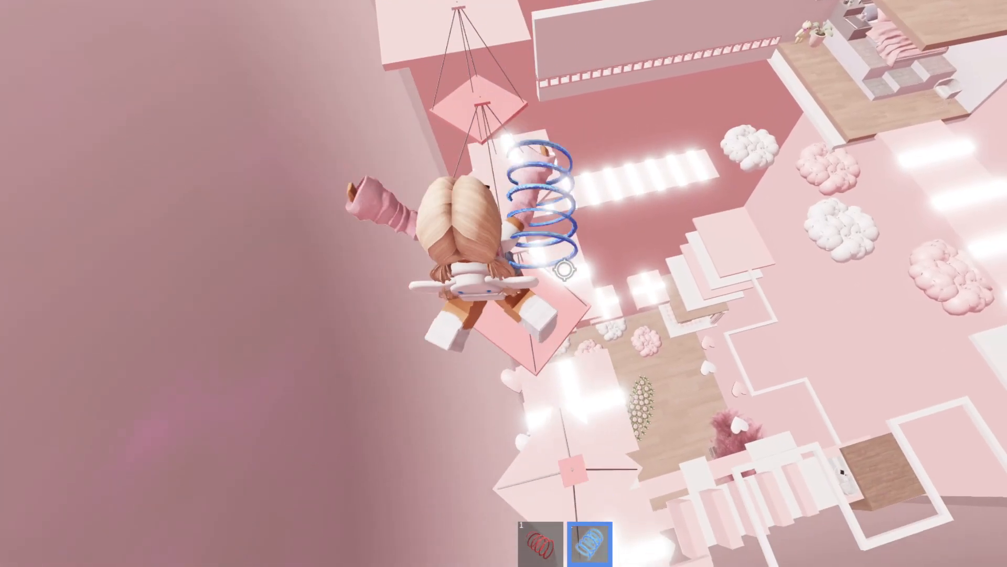
key("w")
key("space")
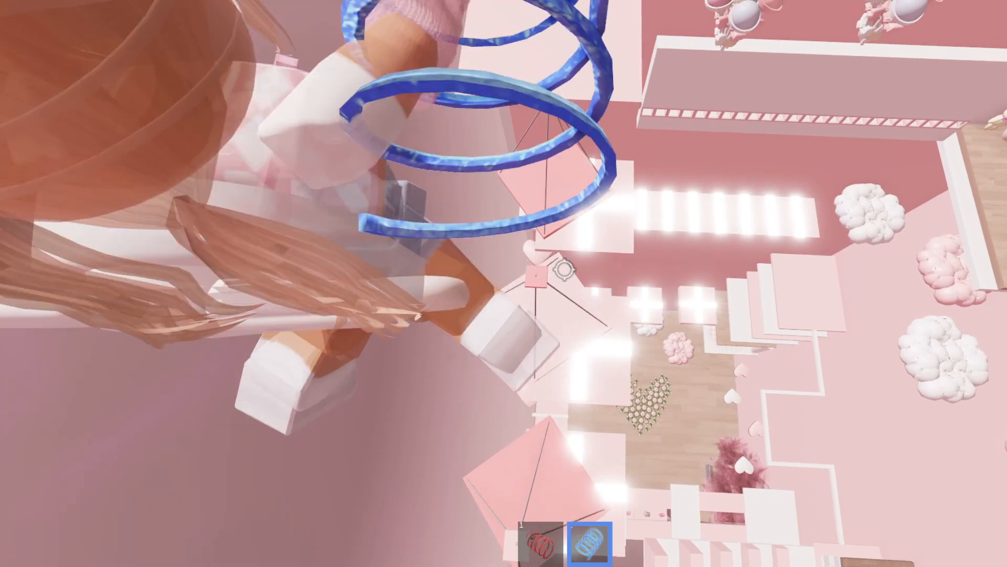
key("w")
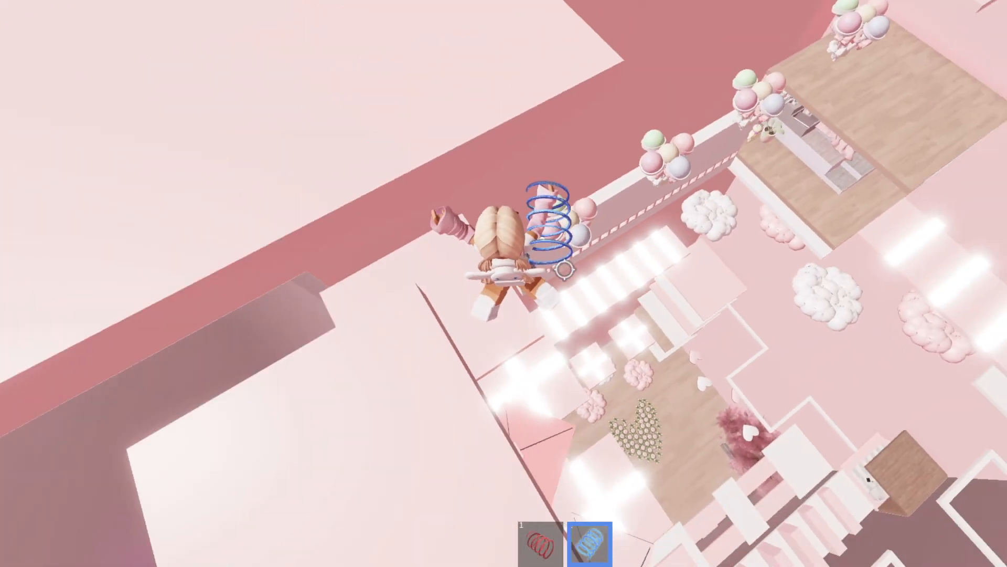
key("w")
key("space")
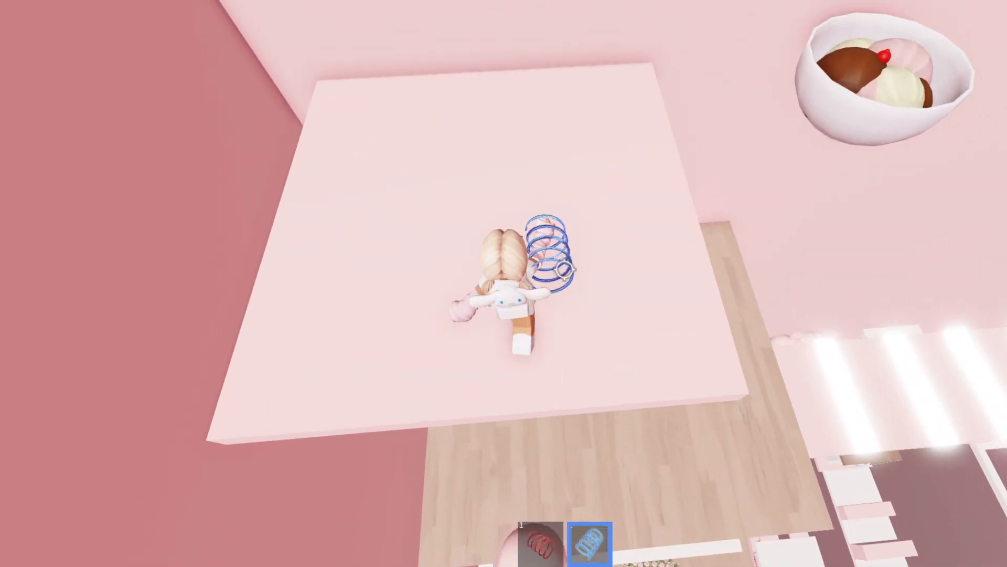
key("w")
key("space")
key("w")
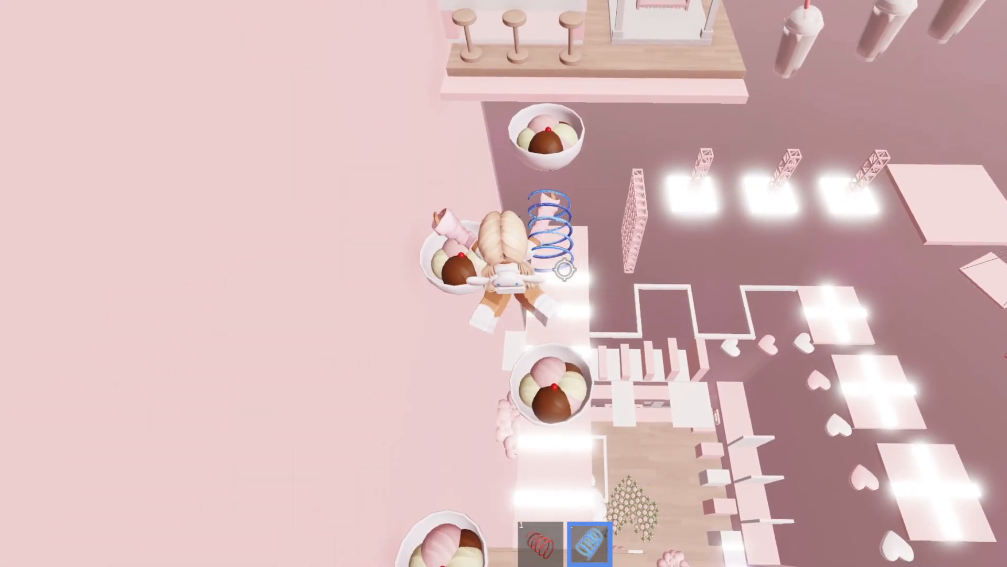
key("w")
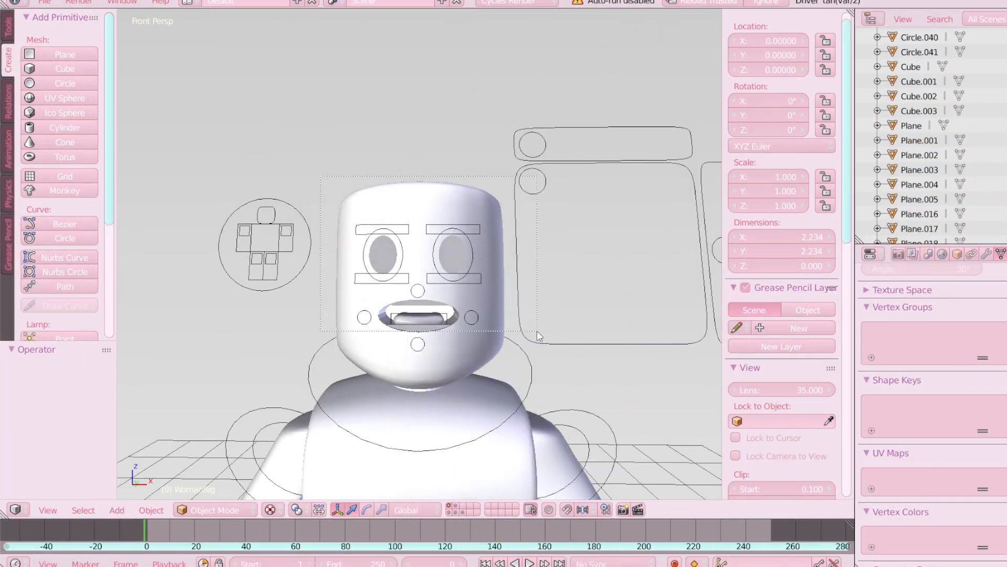
Delete the rig's default head and move the imported avatar's head and accessories along the Y axis onto the rig's neck.
key("Delete")
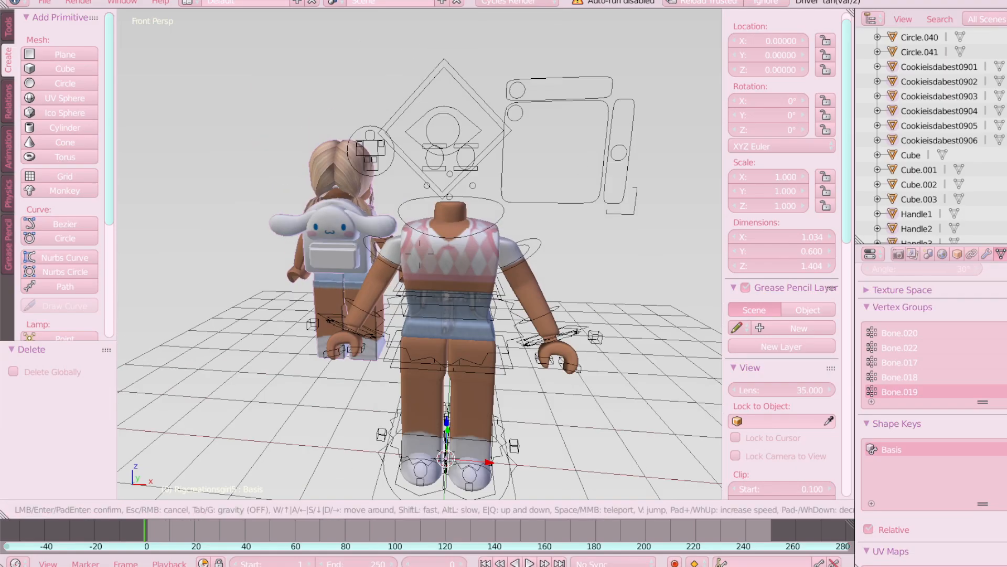
key("shift+f")
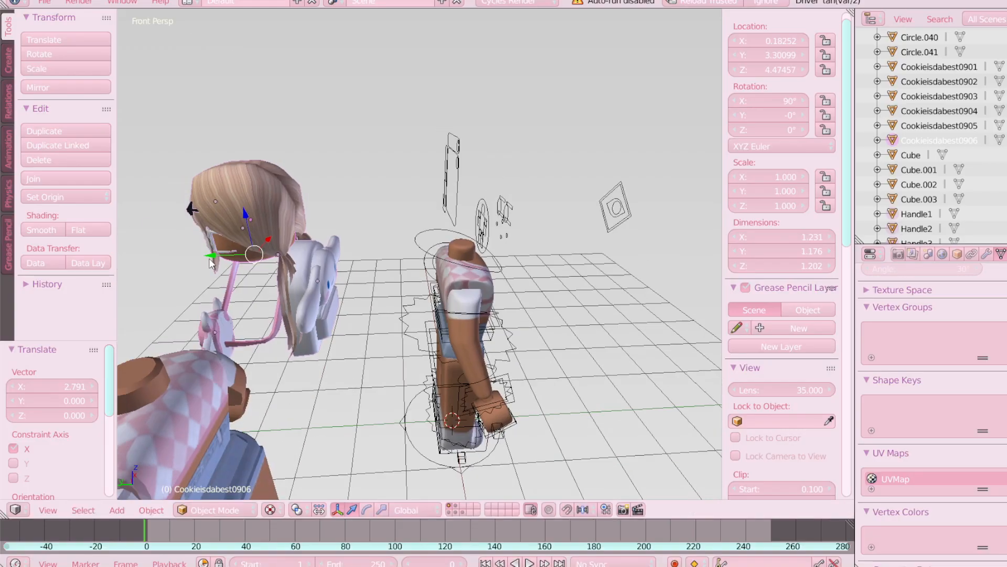
key("g")
key("y")
left_click(451, 231)
left_click_drag(450, 228, 442, 228)
Rotate the avatar's head and accessories 180° about Z to face the same way as the rig, and adjust their position over the neck.
left_click(367, 509)
left_click_drag(362, 230, 505, 202)
left_click(353, 510)
left_click_drag(443, 225, 449, 225)
Shift the head and accessories 0.130 along the X axis to align them with the rig's body.
key("shift+f")
key("w")
key("s")
key("a")
left_click(420, 253)
left_click_drag(379, 232, 394, 232)
Delete the leftover body parts of the imported avatar, keeping its head and accessories.
key("shift+f")
key("d")
key("w")
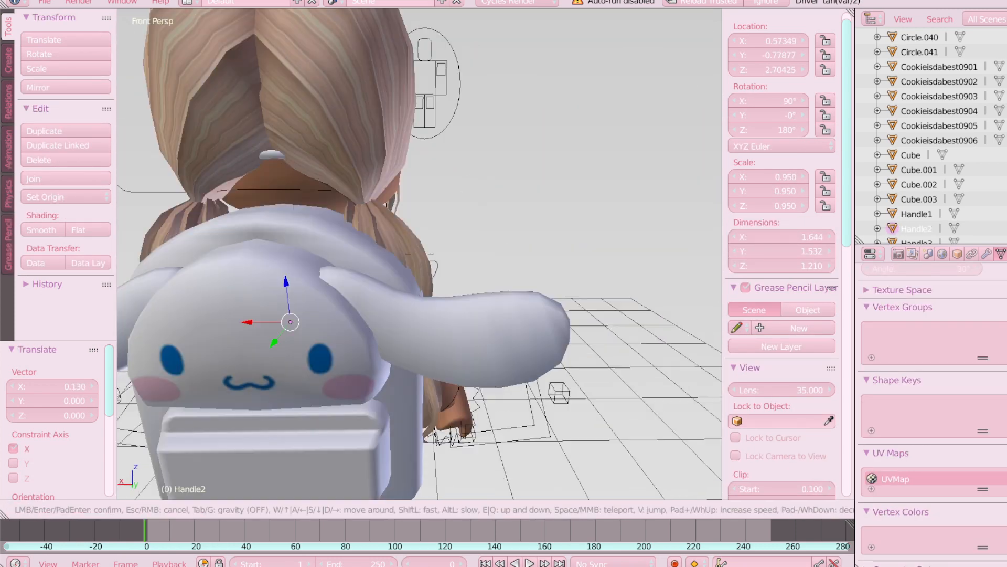
key("s")
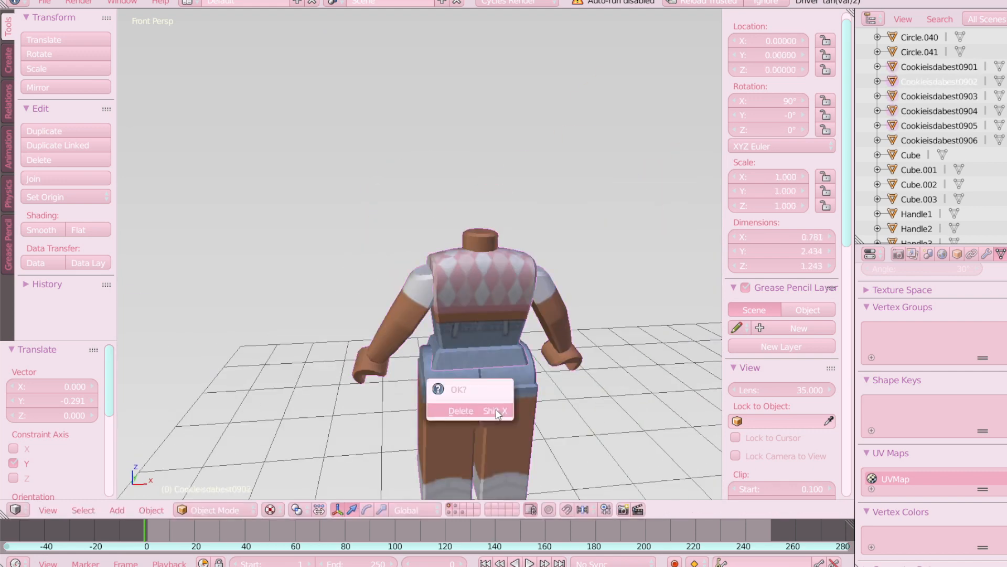
left_click(497, 408)
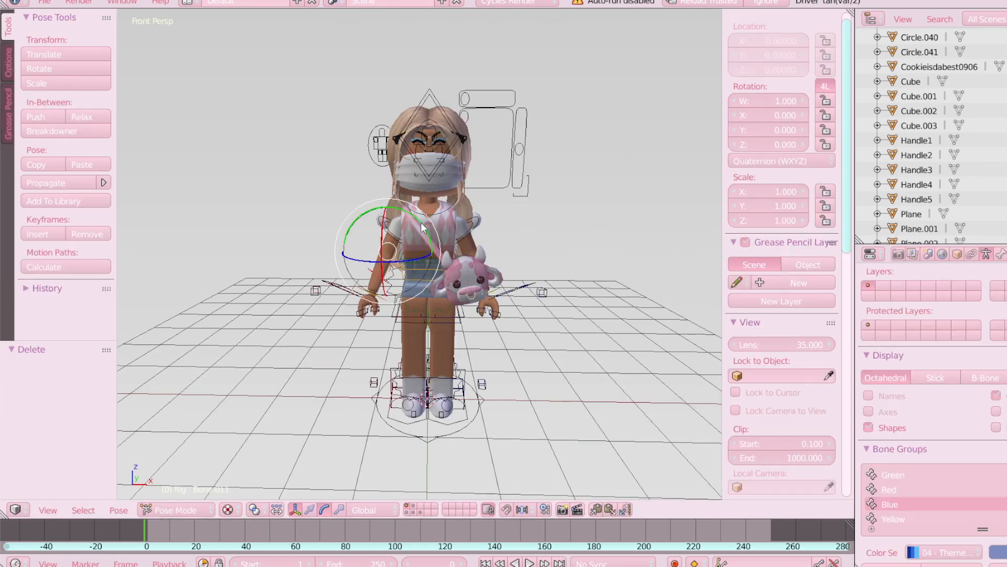
Pose the rig's arms with both hands raised to the face mask, rotating the left arm bone about Z and X.
left_click(434, 231)
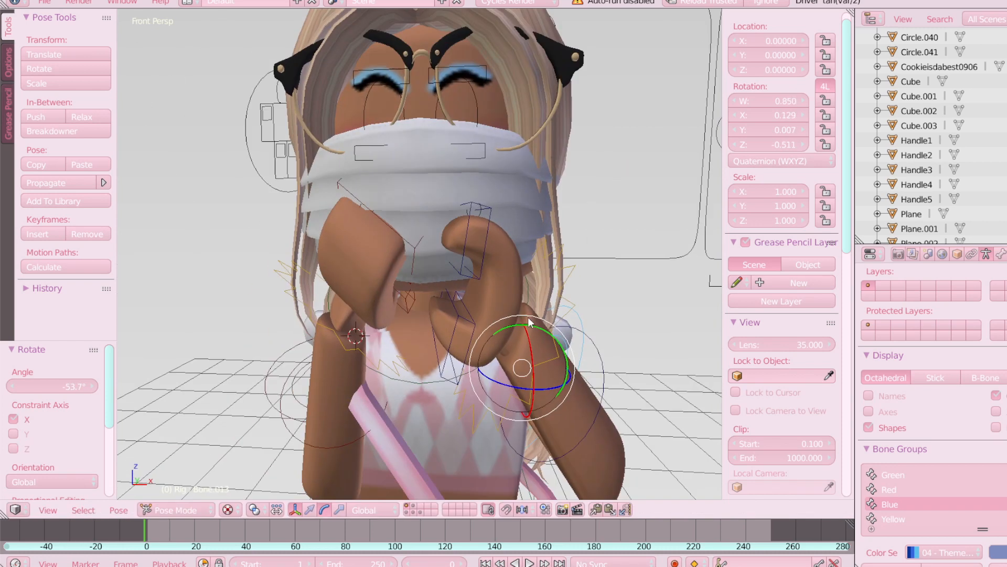
left_click(534, 351)
key("r")
key("z")
left_click(535, 341)
key("r")
key("x")
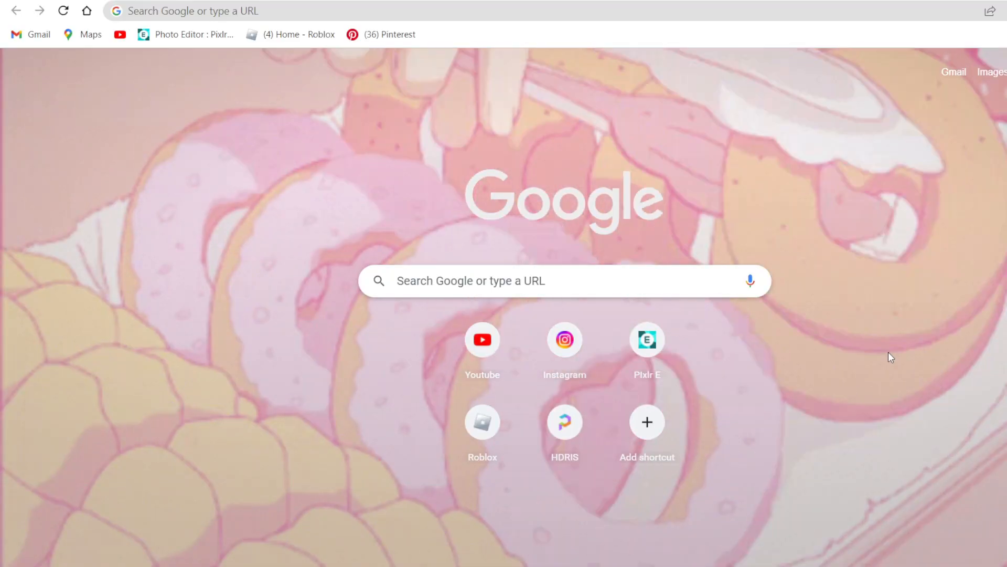
left_click(630, 281)
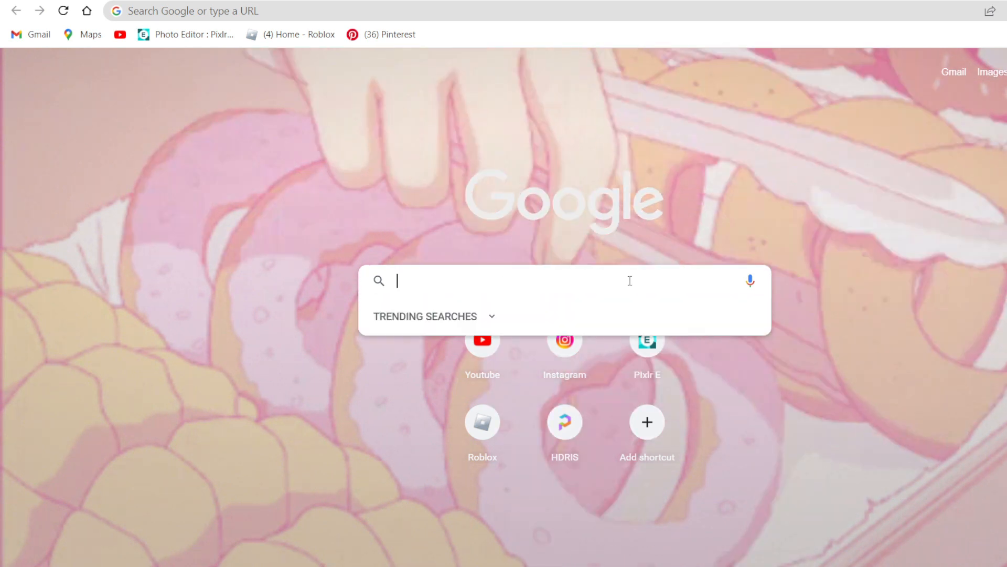
type("Pix")
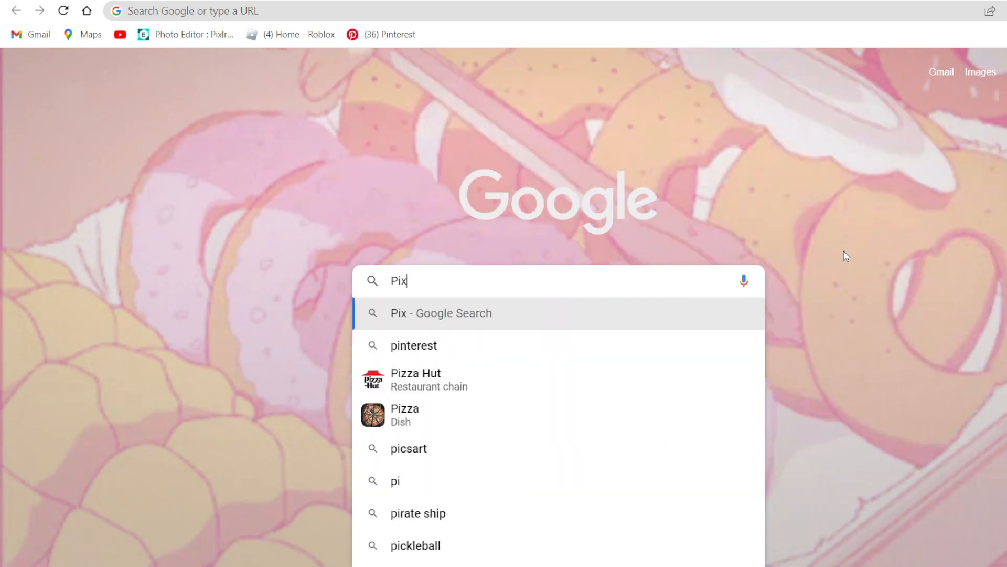
type("lr E")
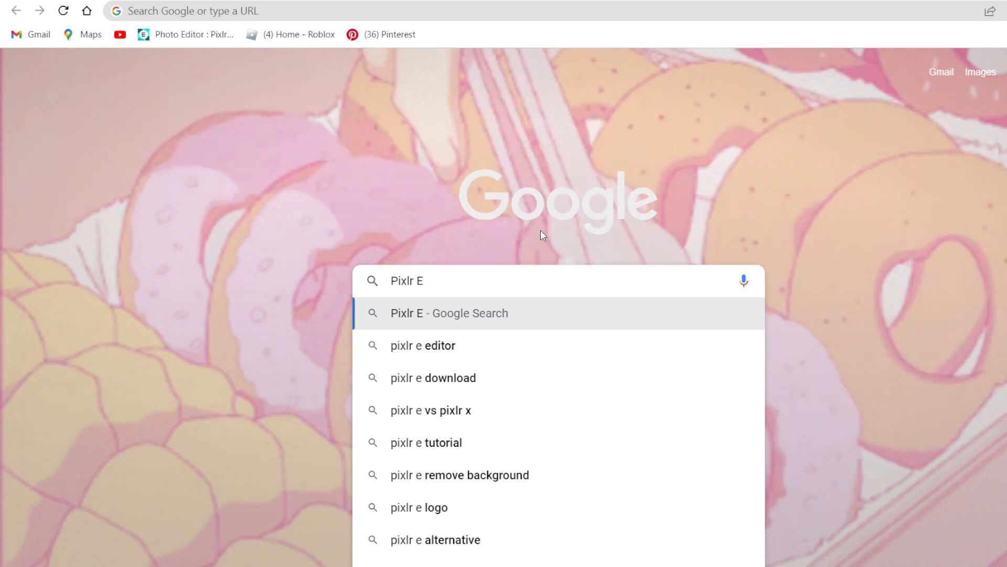
key("BackSpace")
key("BackSpace")
key("BackSpace")
key("BackSpace")
key("BackSpace")
key("BackSpace")
key("BackSpace")
key("BackSpace")
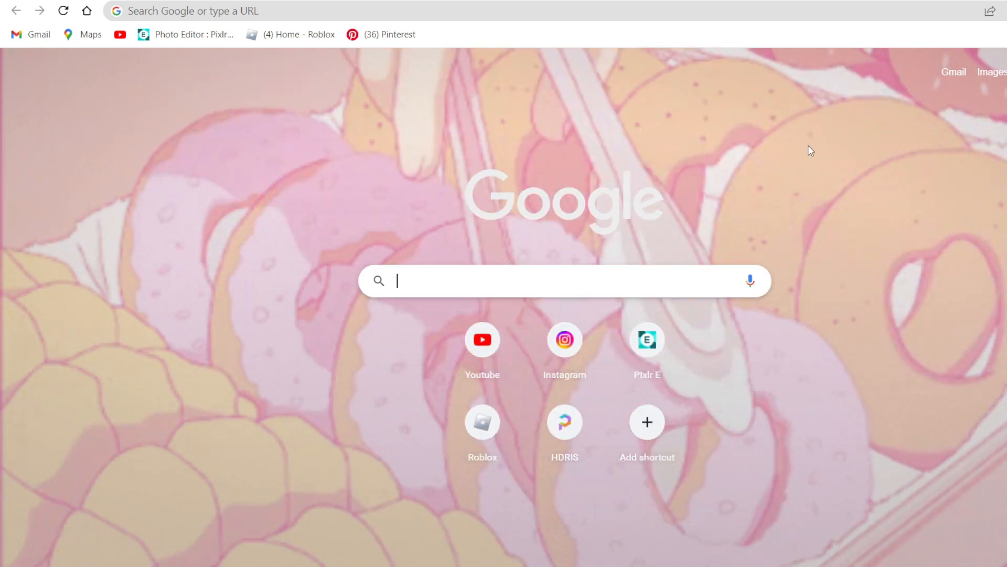
Open the Pixlr E photo editor website in the browser.
left_click(648, 341)
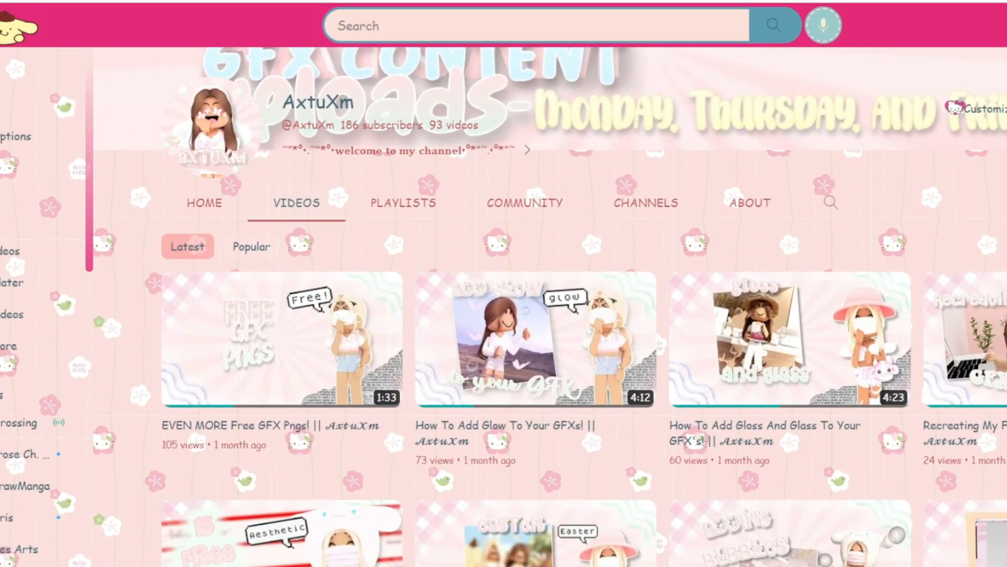
scroll(726, 404, "down", 2)
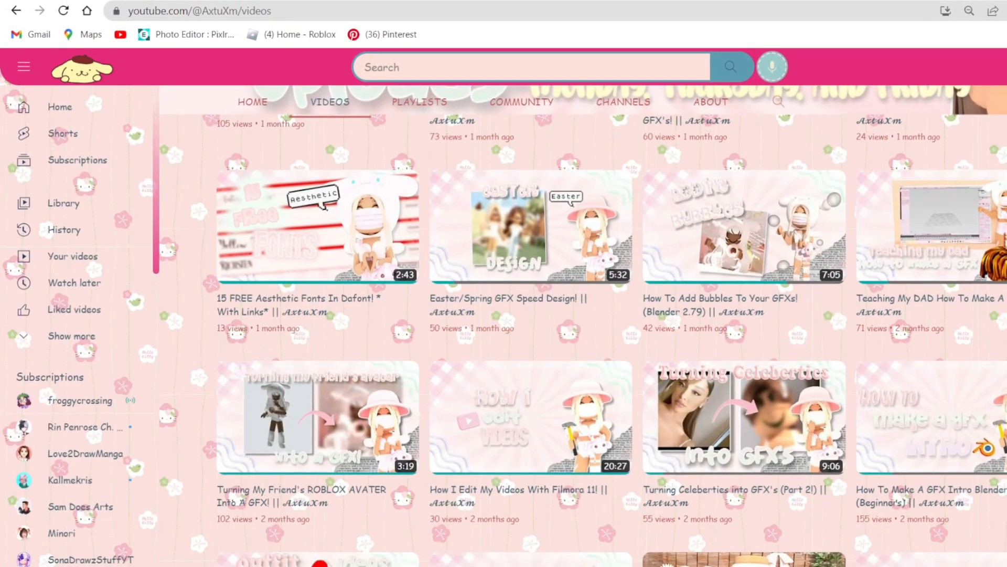
scroll(727, 404, "down", 3)
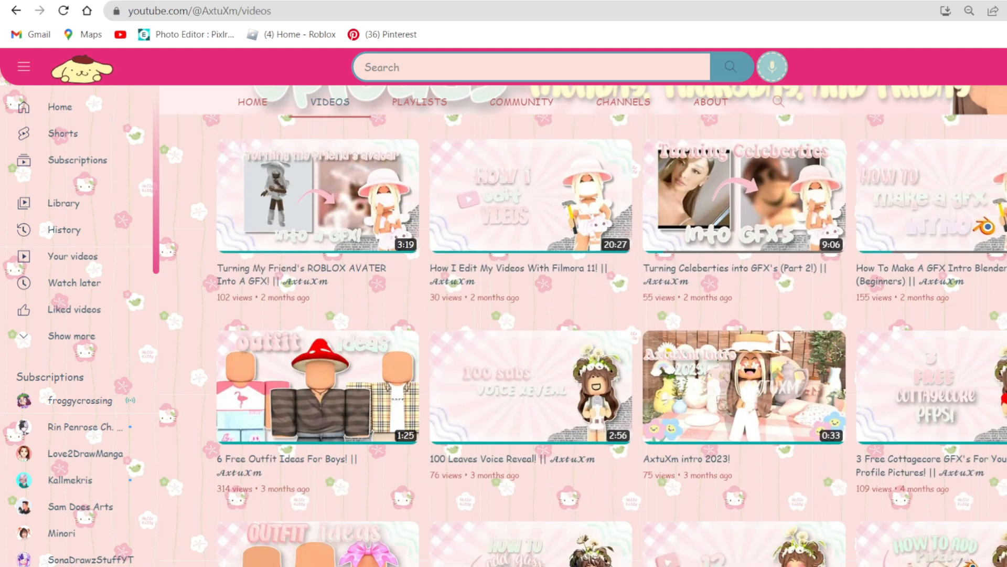
scroll(530, 325, "down", 5)
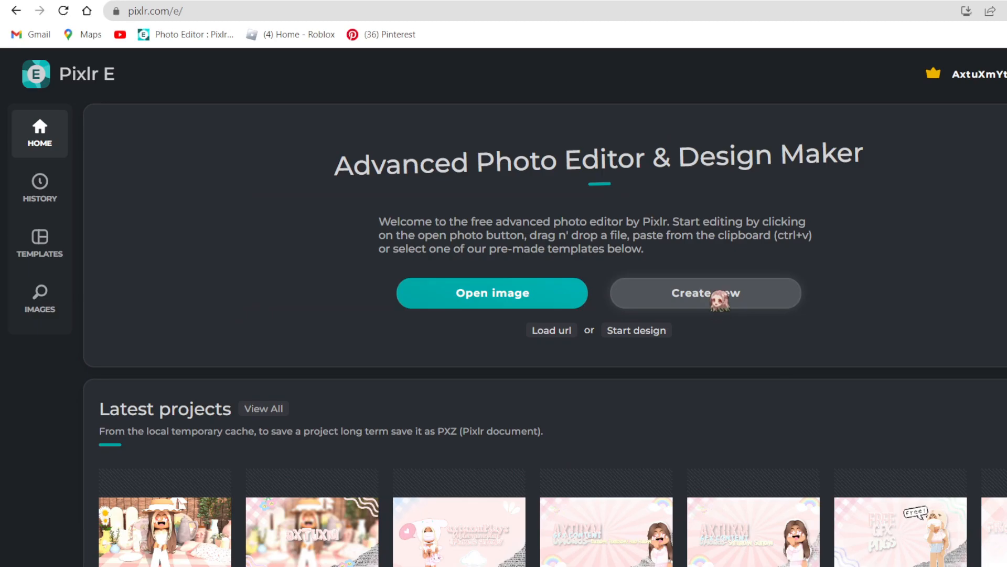
Create a new untitled 1280 x 720 px image in Pixlr E from the YouTube Thumb social preset.
left_click(720, 295)
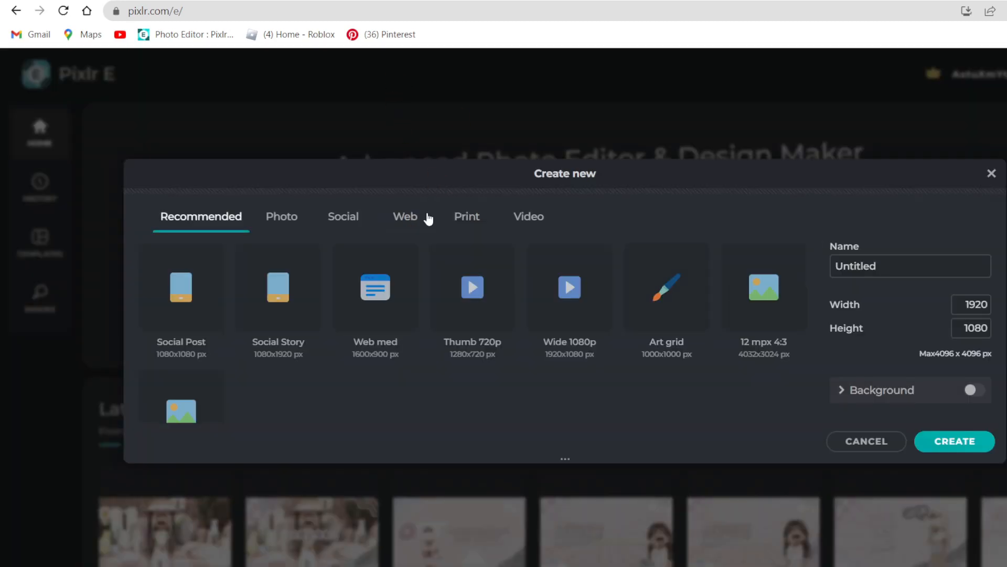
left_click(339, 216)
scroll(750, 372, "down", 4)
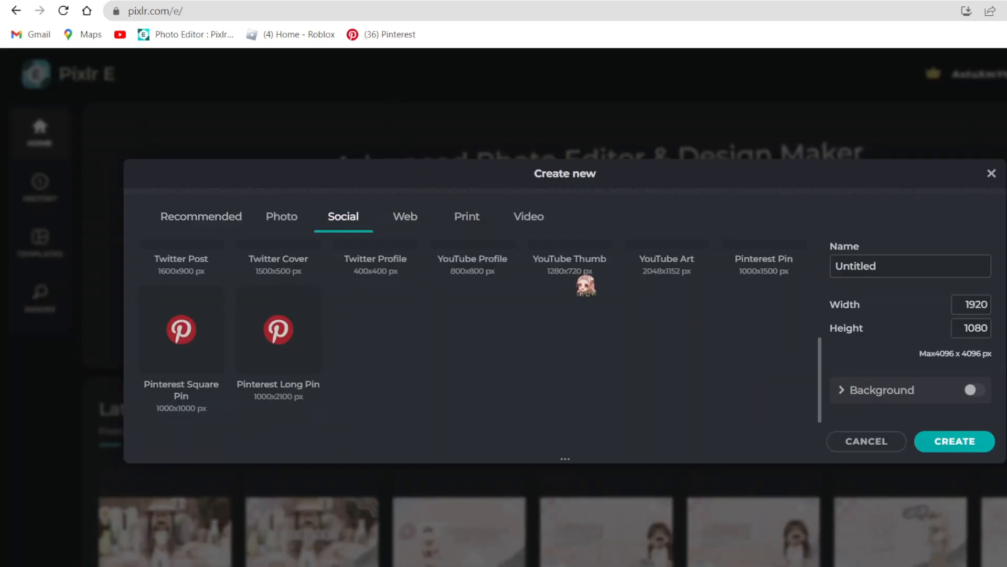
scroll(585, 285, "up", 1)
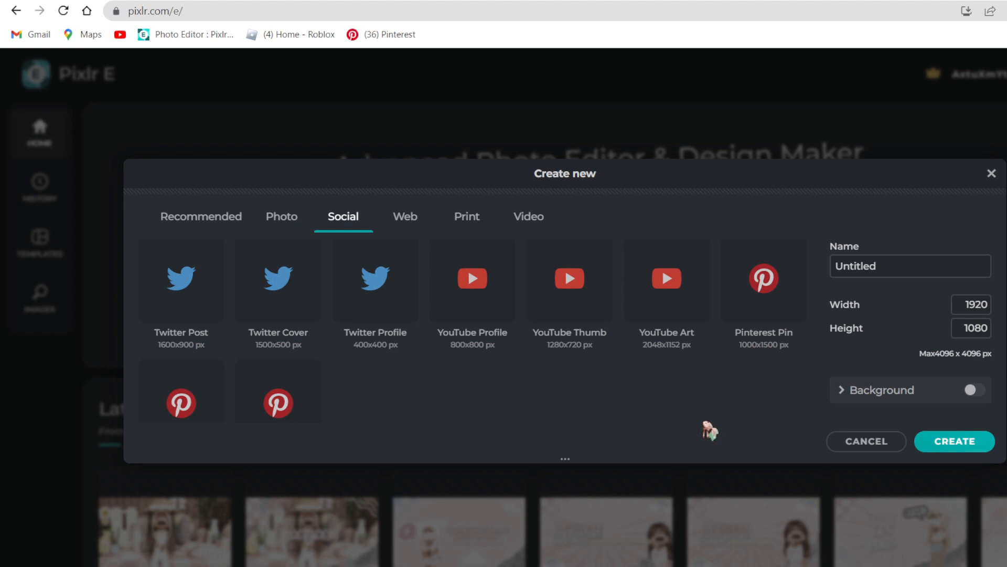
left_click(575, 278)
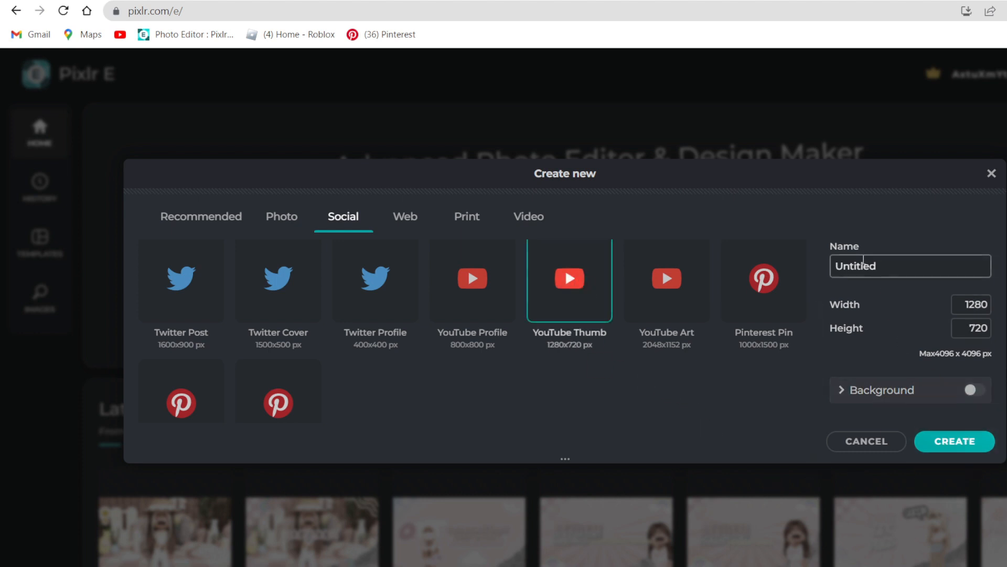
double_click(863, 266)
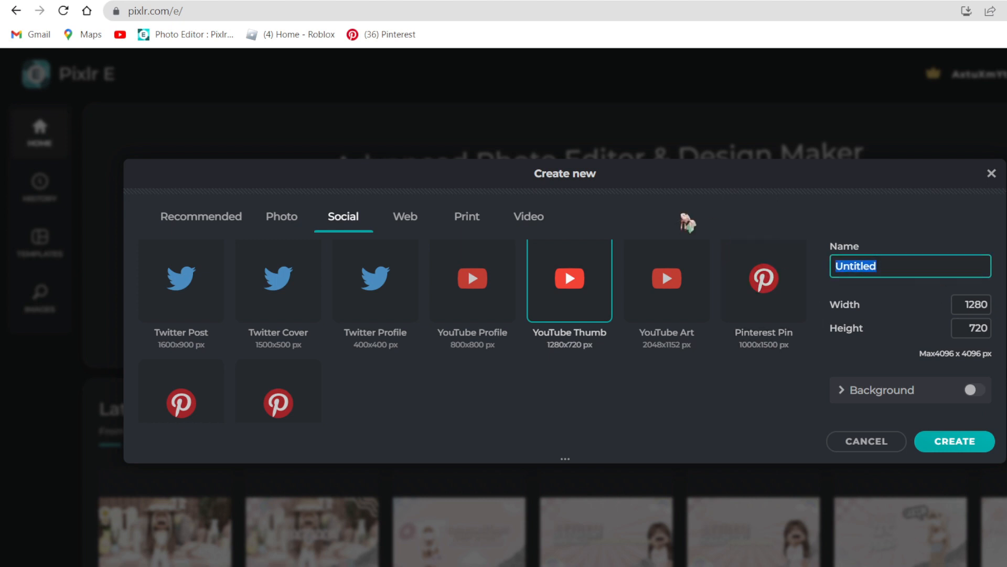
left_click(876, 269)
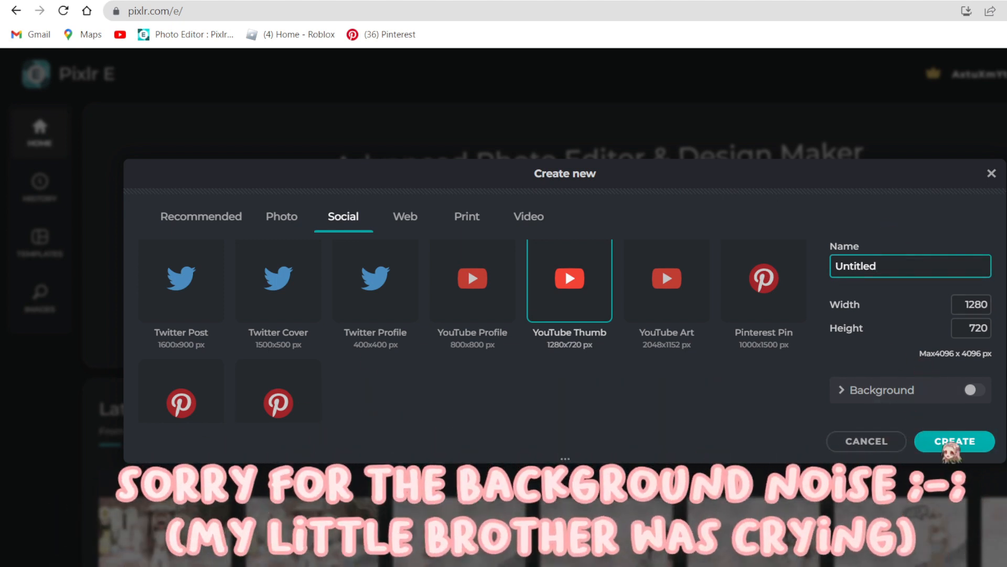
left_click(918, 437)
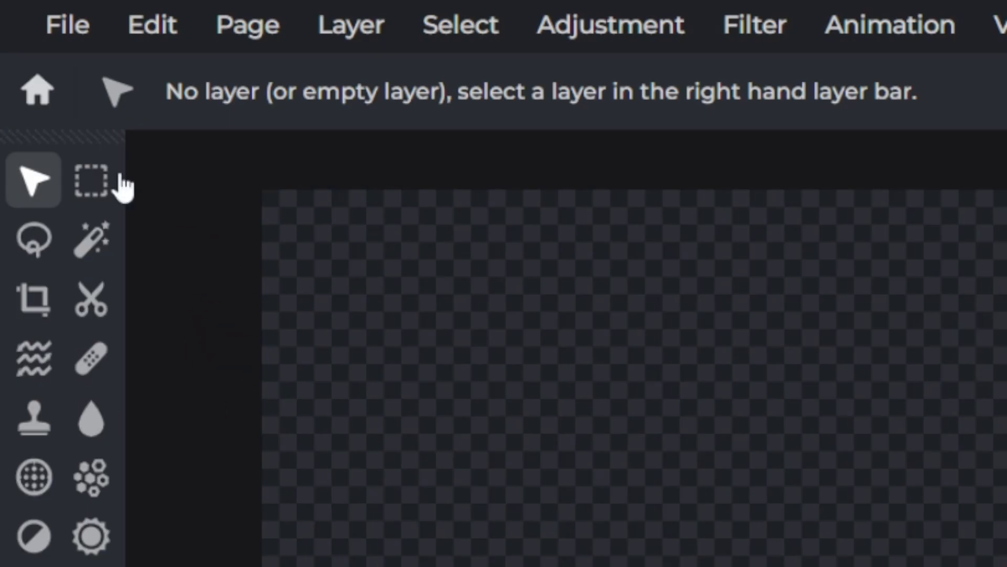
left_click(24, 61)
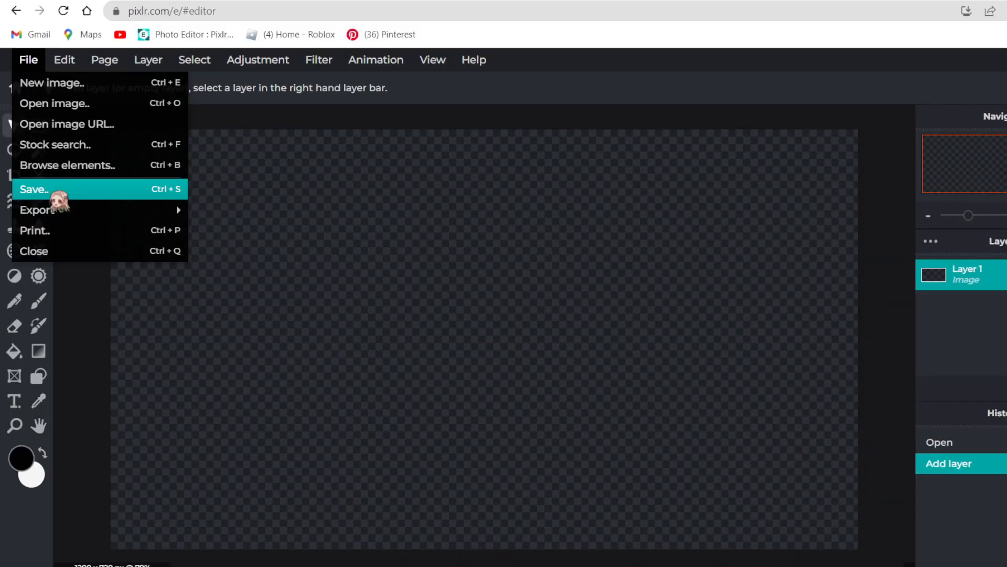
left_click(67, 59)
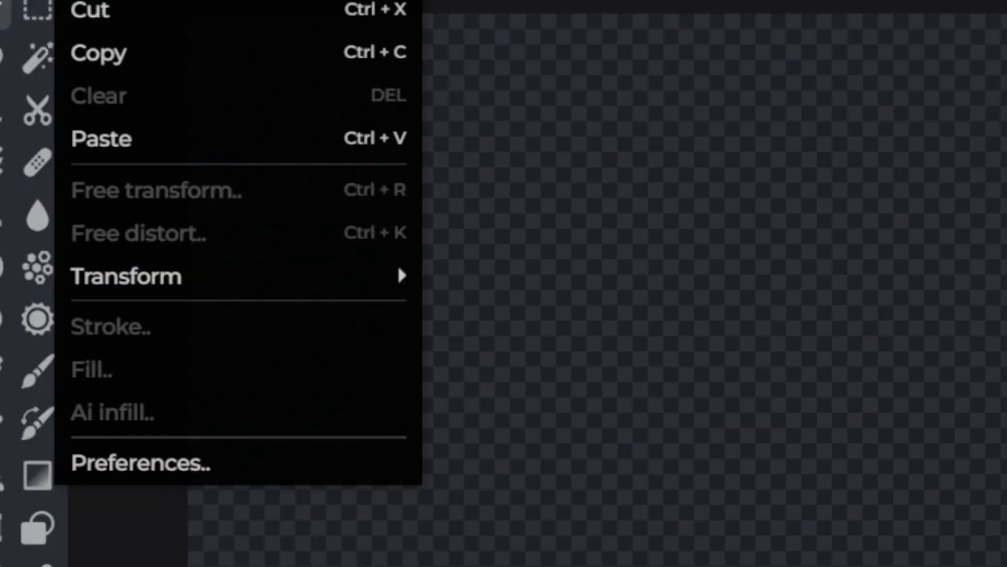
left_click(526, 5)
left_click(59, 62)
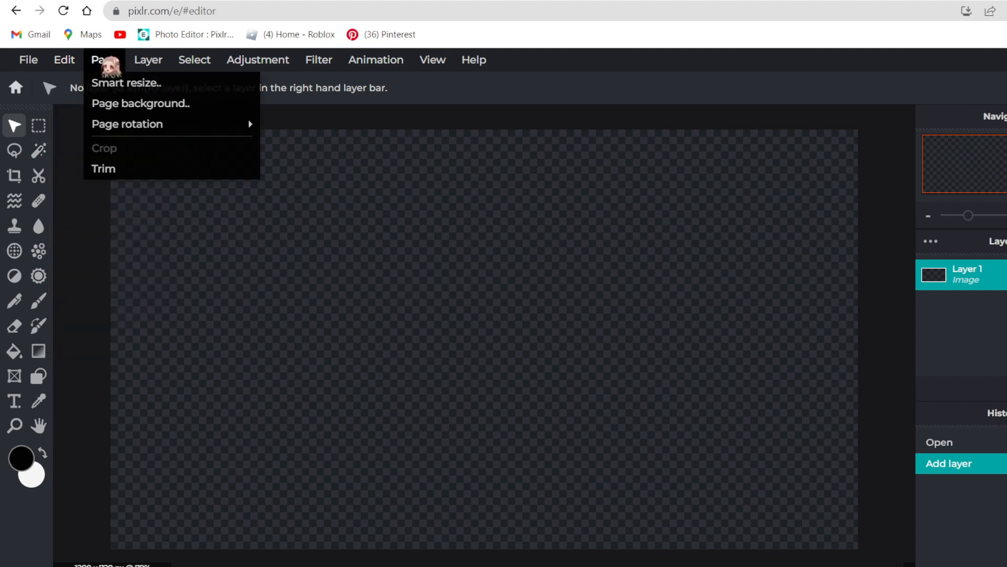
mouse_move(66, 63)
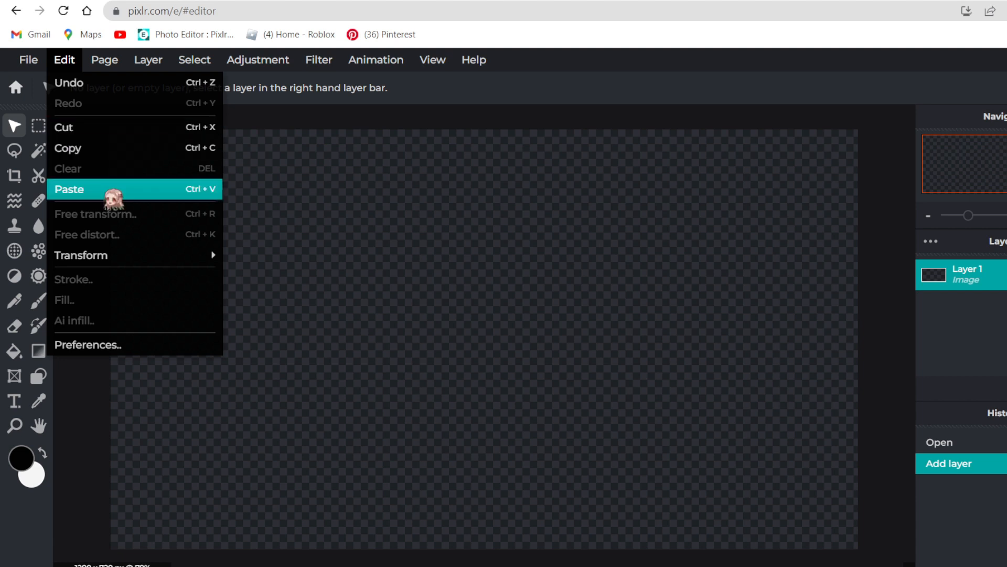
left_click(174, 191)
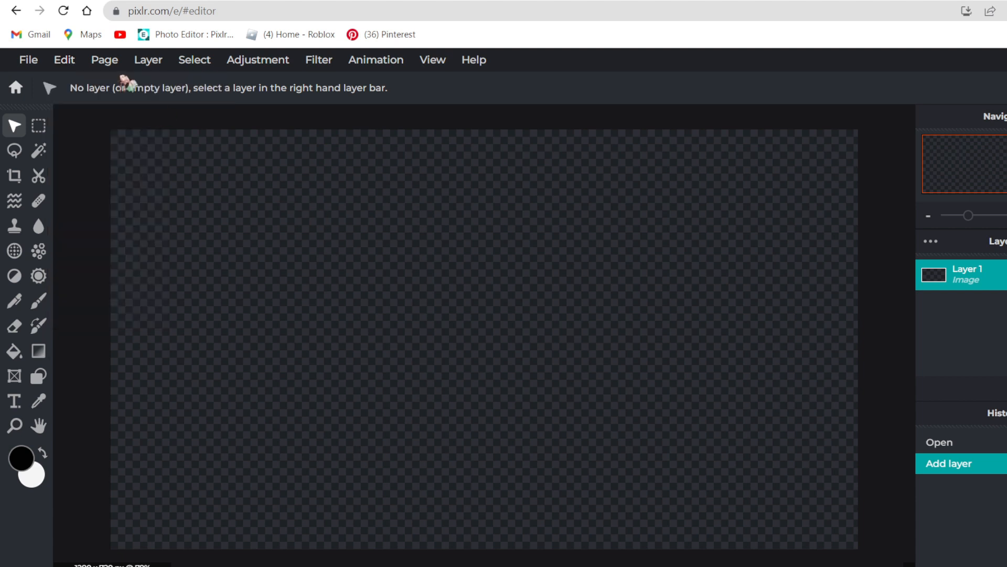
left_click(106, 62)
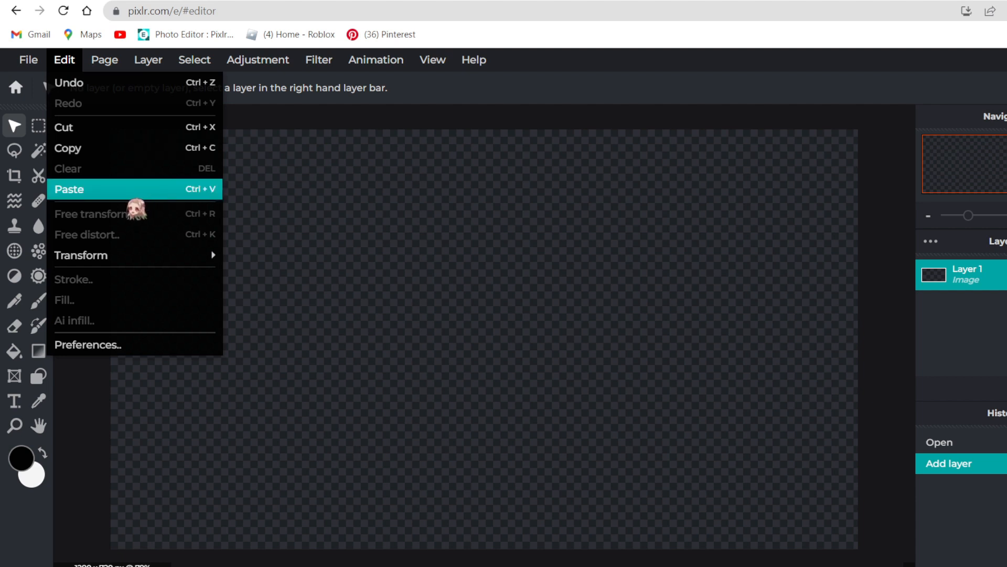
mouse_move(103, 62)
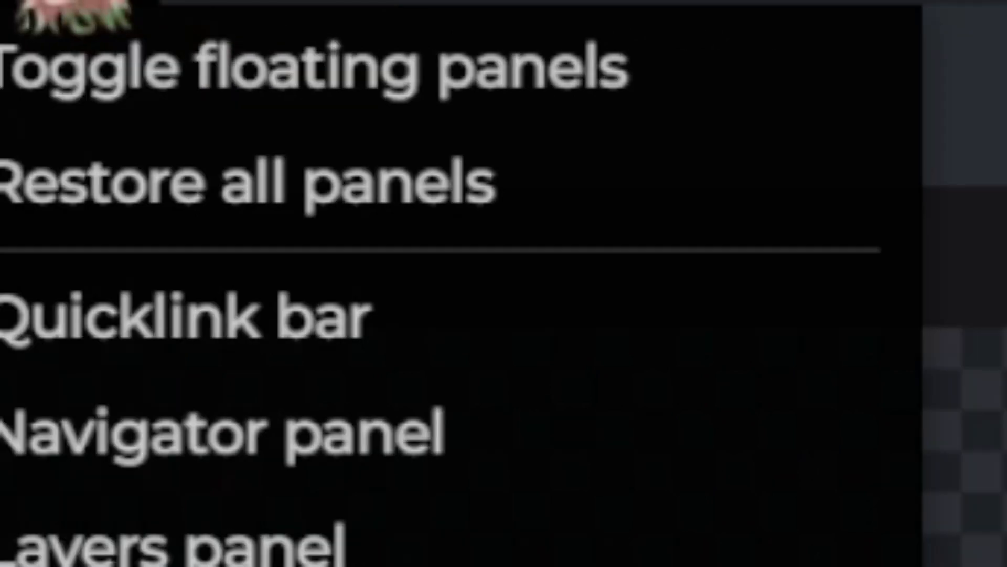
mouse_move(469, 62)
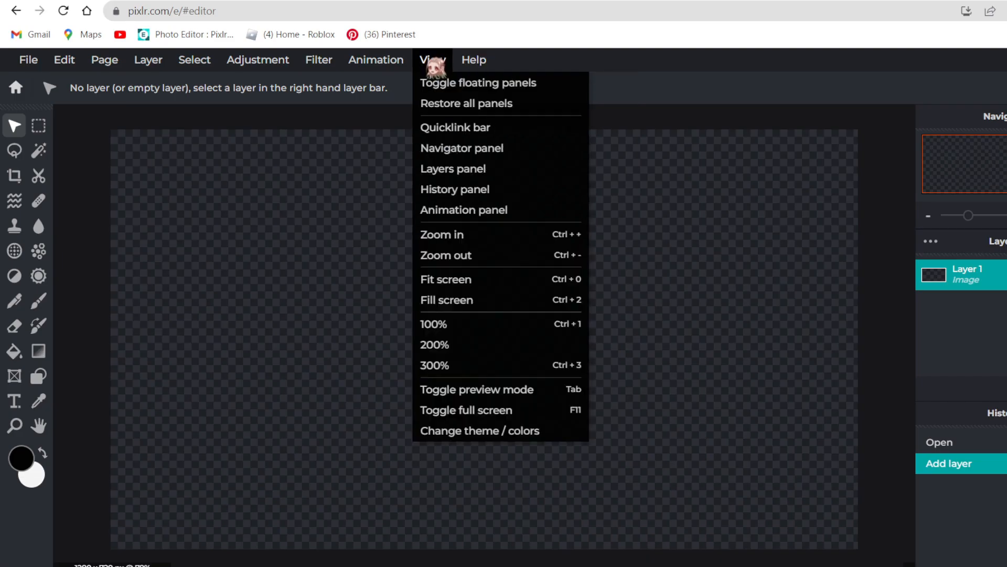
mouse_move(181, 64)
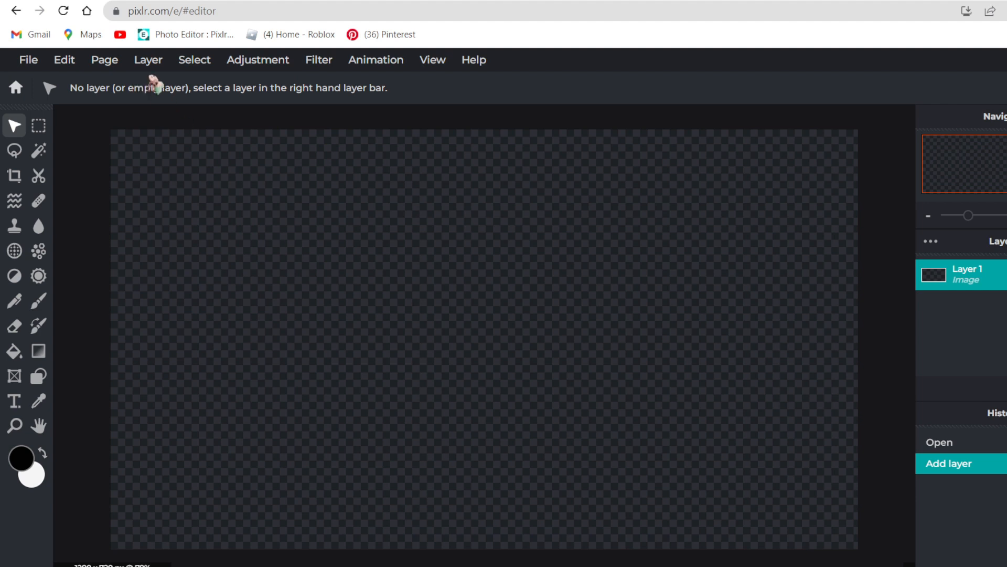
mouse_move(148, 61)
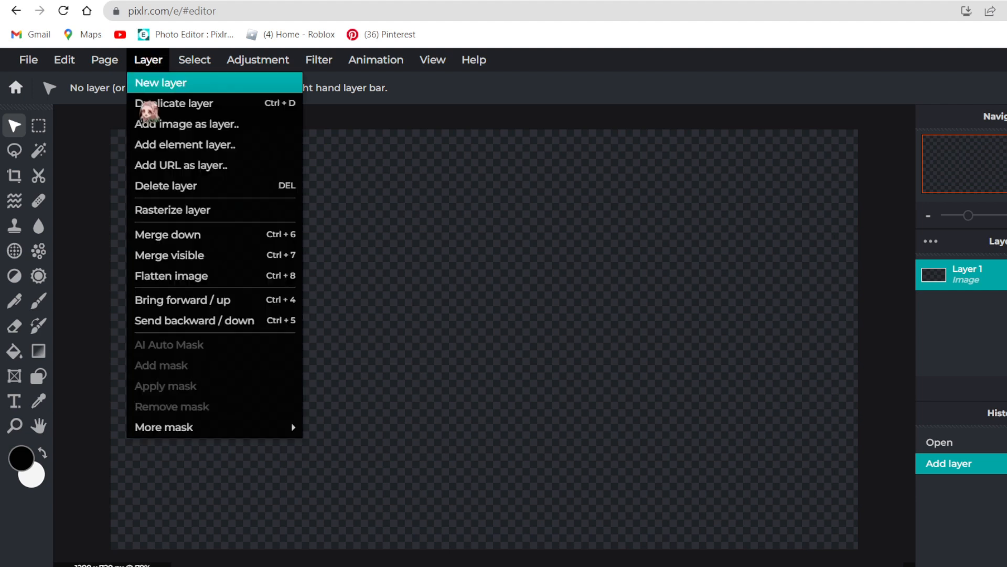
mouse_move(195, 62)
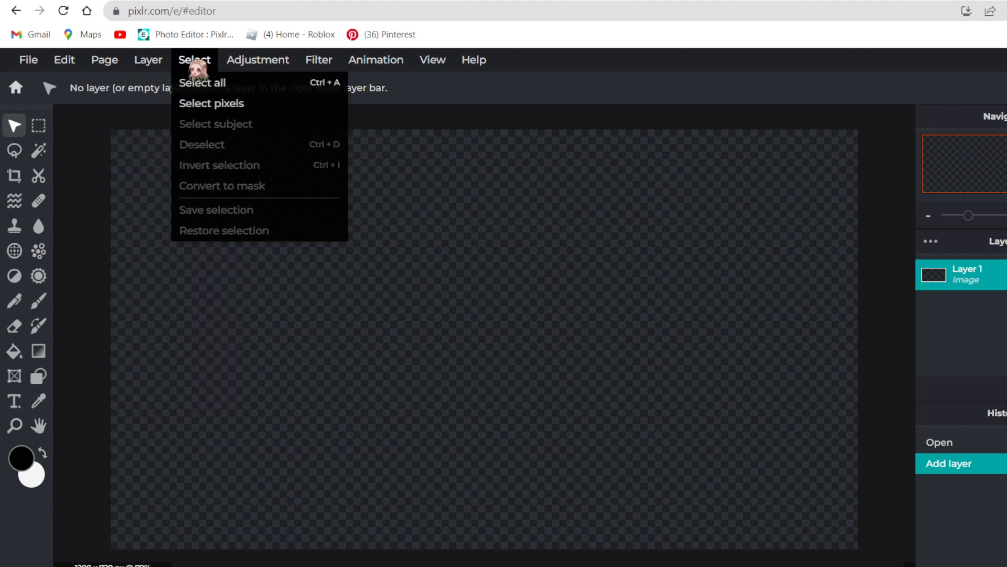
mouse_move(244, 64)
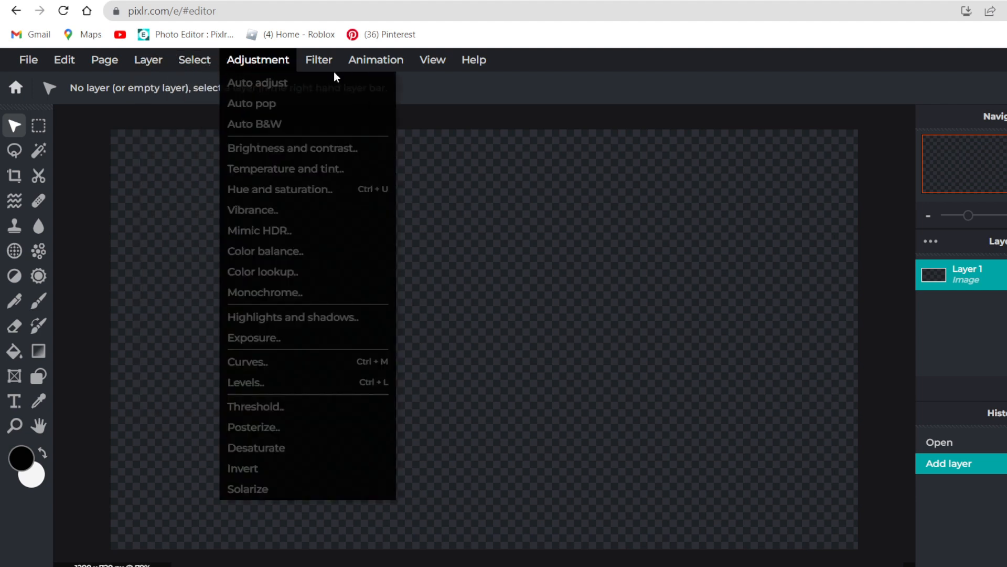
mouse_move(321, 64)
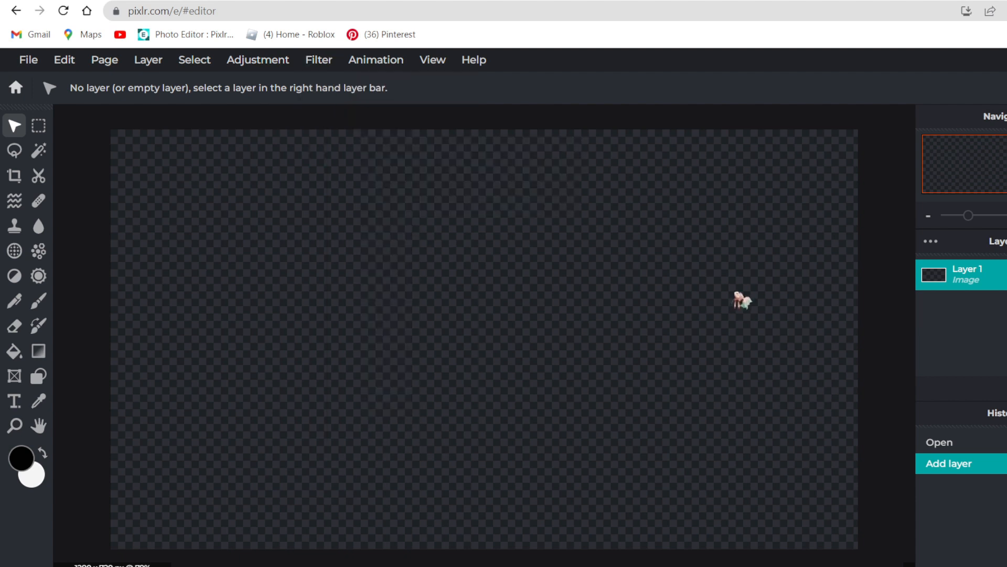
mouse_move(969, 215)
left_mouse_down()
mouse_move(996, 214)
mouse_move(961, 214)
left_mouse_up()
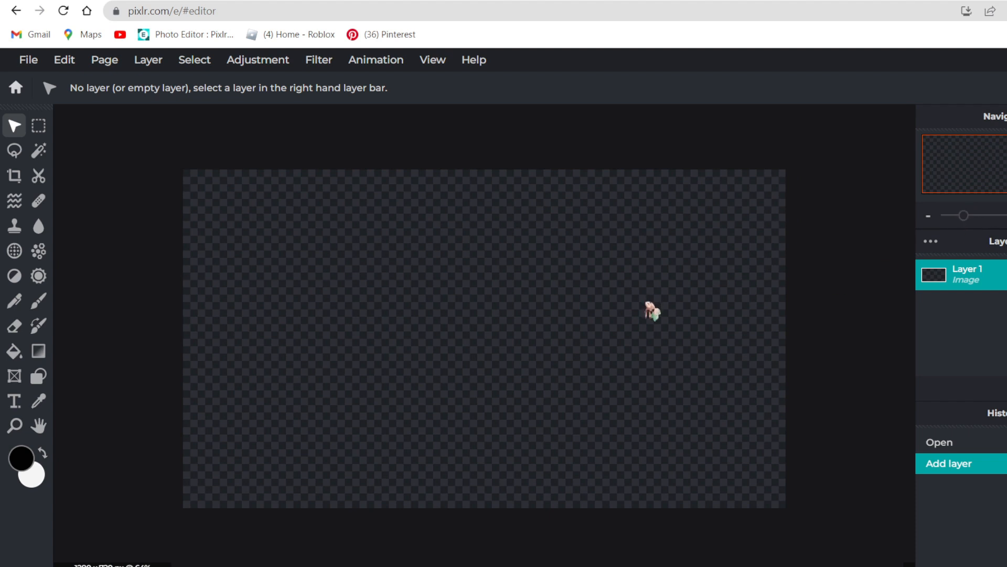
scroll(651, 304, "up", 1)
scroll(650, 305, "down", 3)
scroll(653, 307, "down", 2)
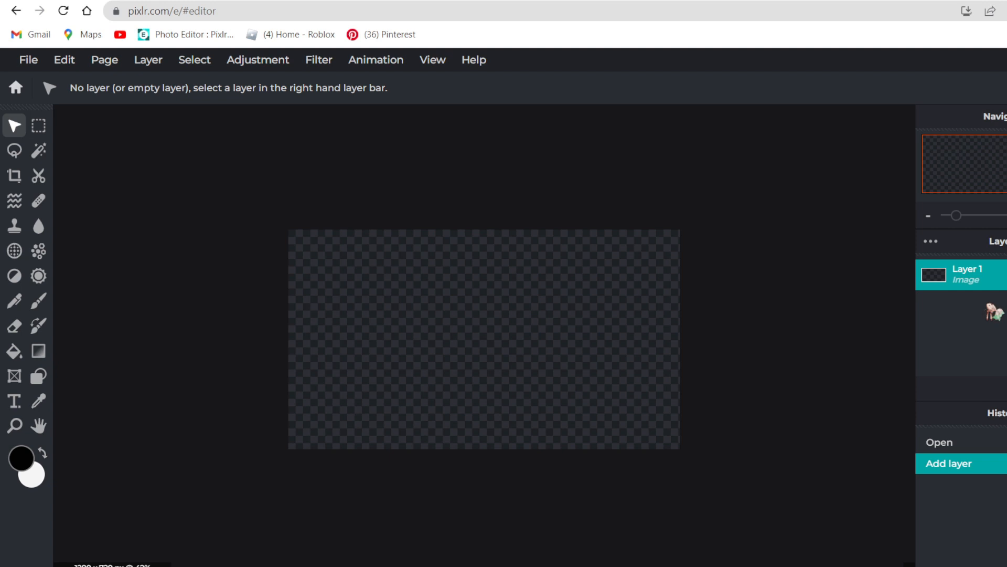
scroll(772, 386, "up", 4)
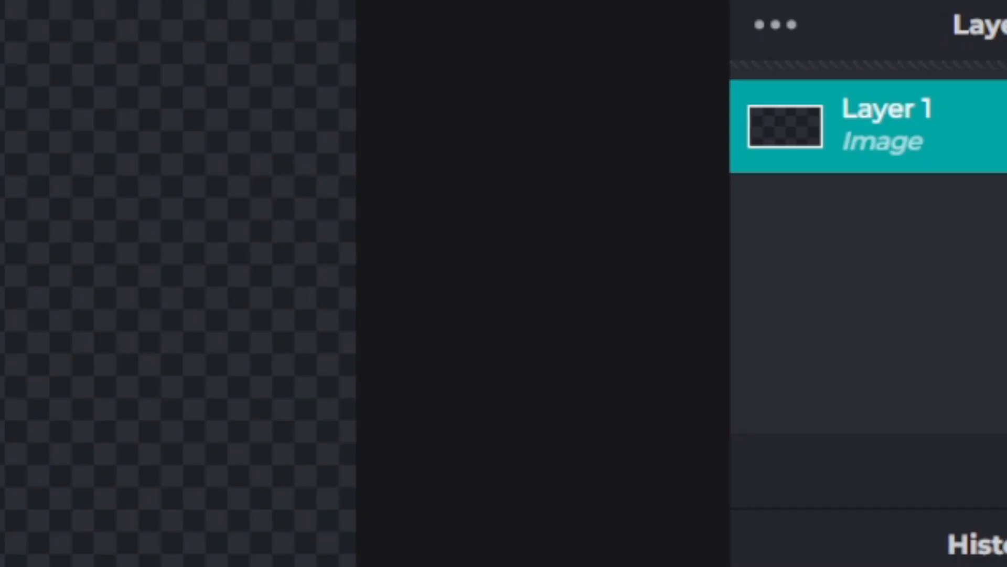
left_click(1005, 389)
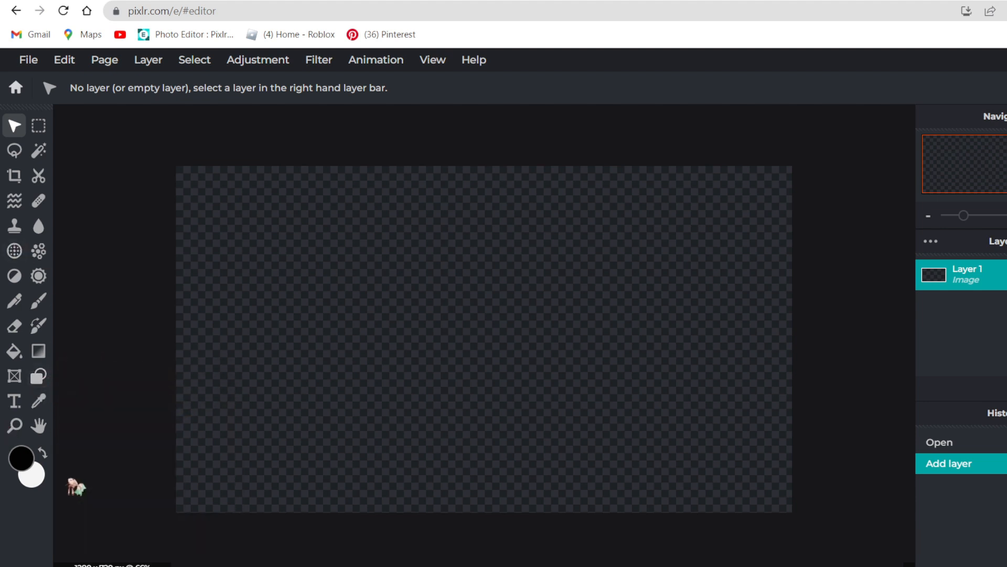
Draw a black rectangle shape in Design mode that covers the whole canvas and extends slightly past its edges.
left_click(39, 376)
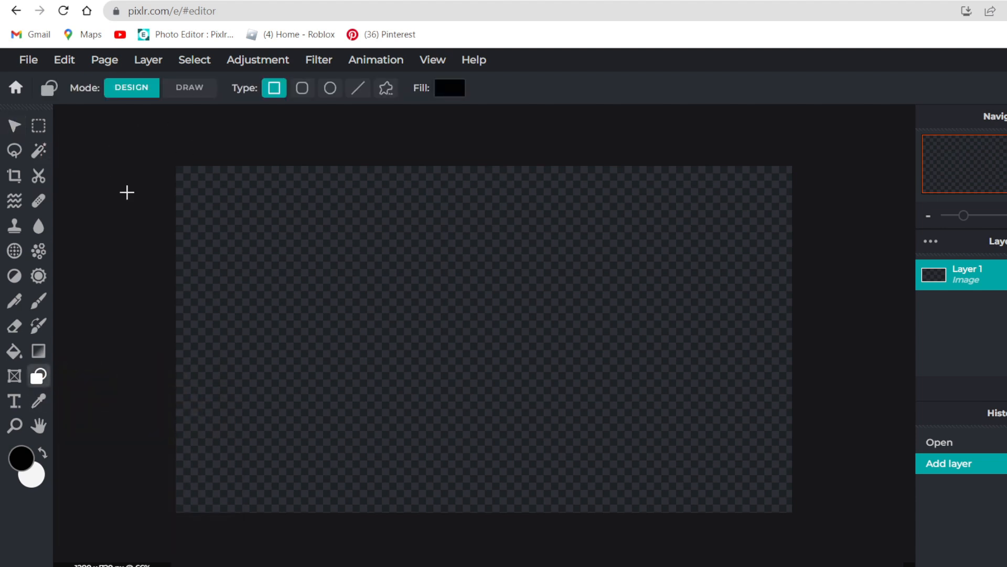
scroll(734, 320, "down", 2)
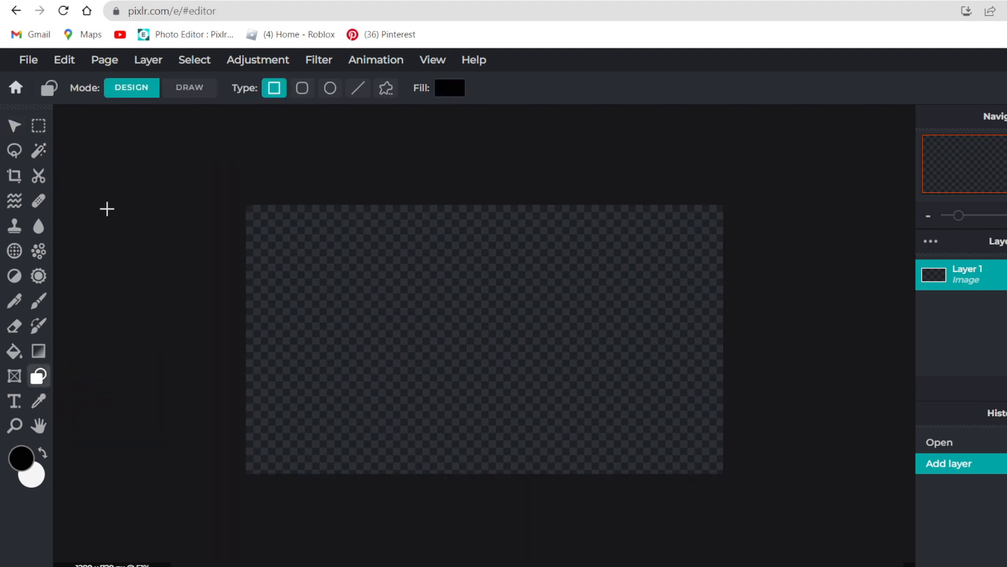
left_click_drag(201, 179, 747, 493)
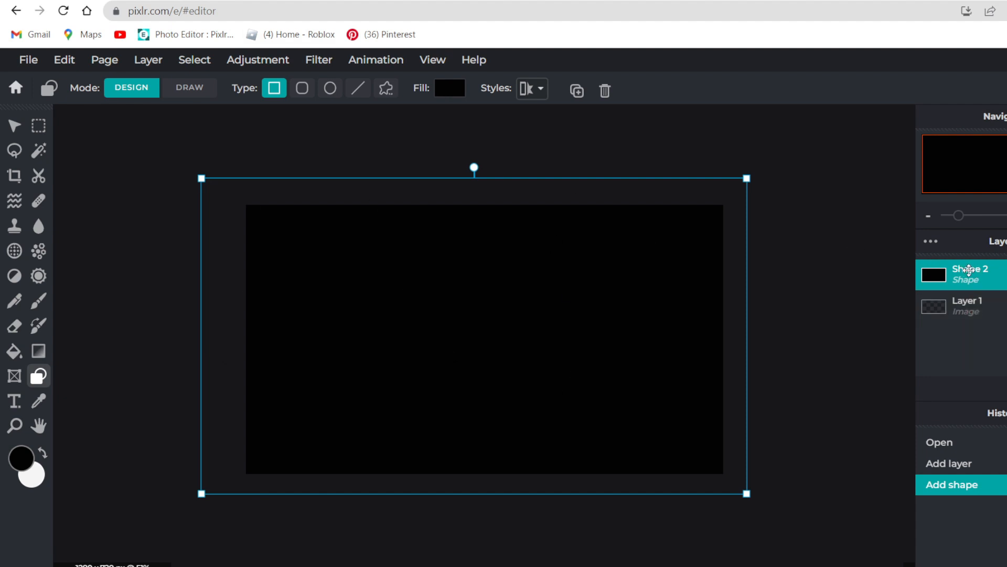
double_click(969, 269)
left_click_drag(825, 299, 798, 300)
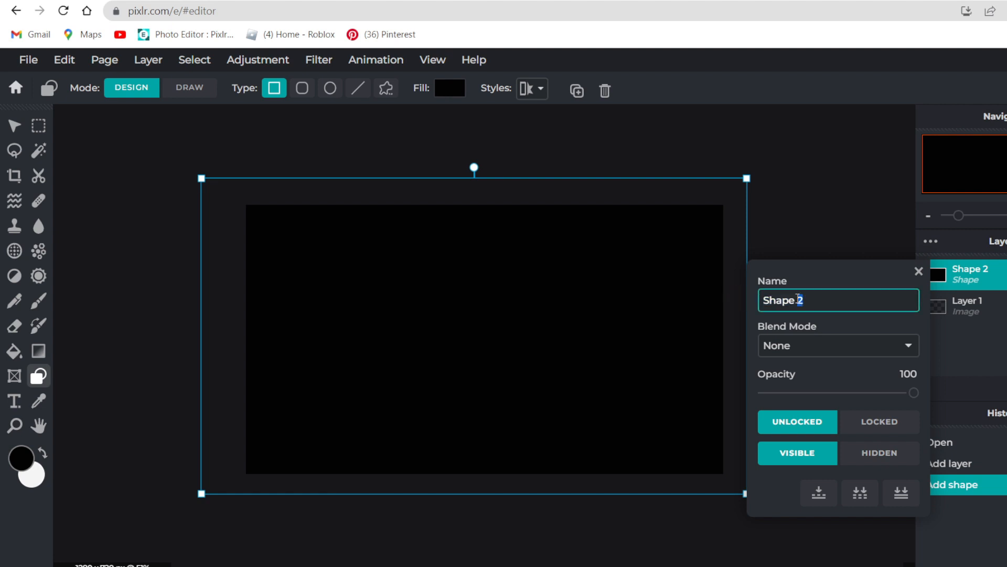
left_click(919, 271)
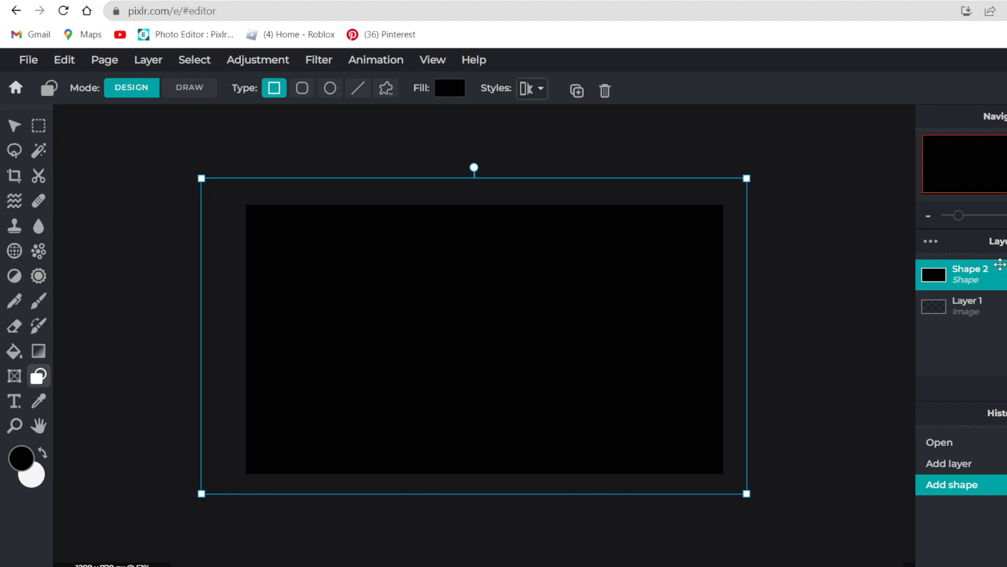
Fill the rectangle shape with pale pink #FFEBEB and move it to X -90, Y -62 so it still covers the canvas.
scroll(724, 407, "up", 2)
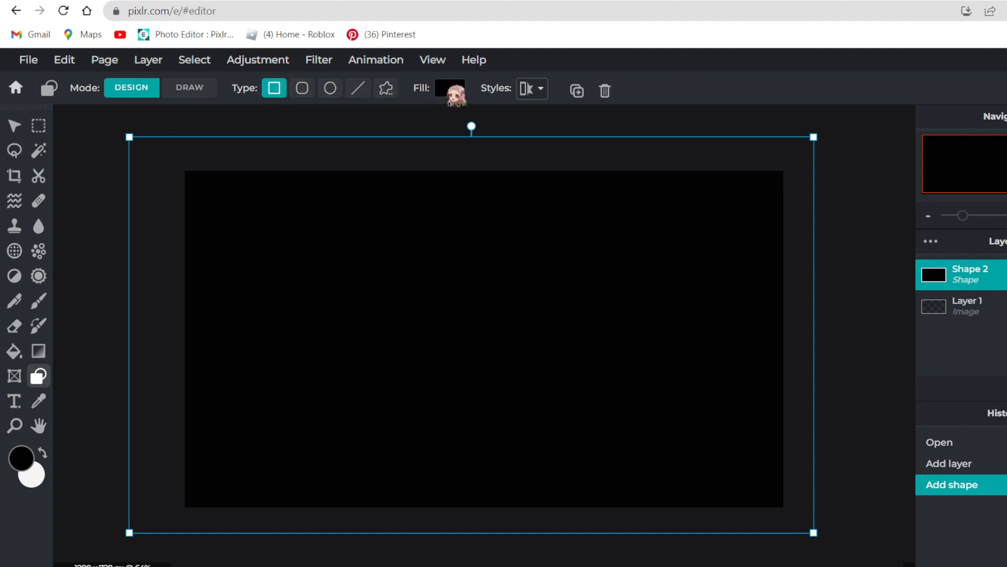
left_click(451, 88)
left_click(447, 153)
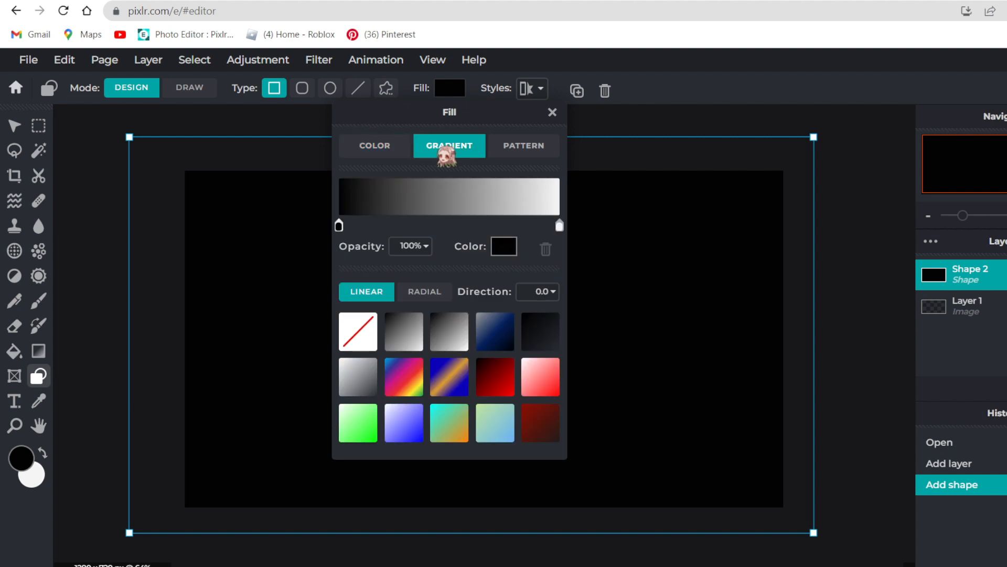
left_click(369, 148)
left_click(357, 179)
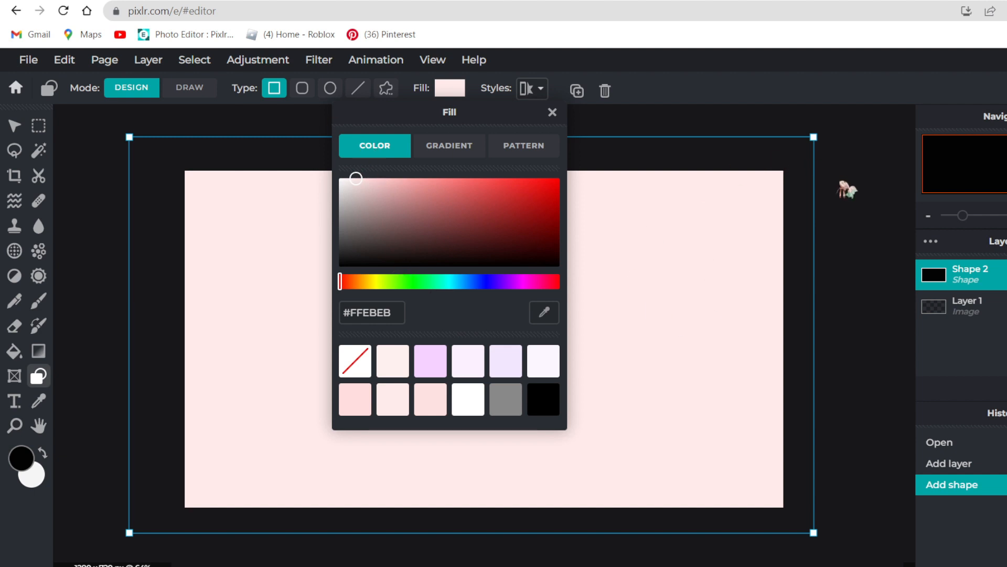
left_click(843, 261)
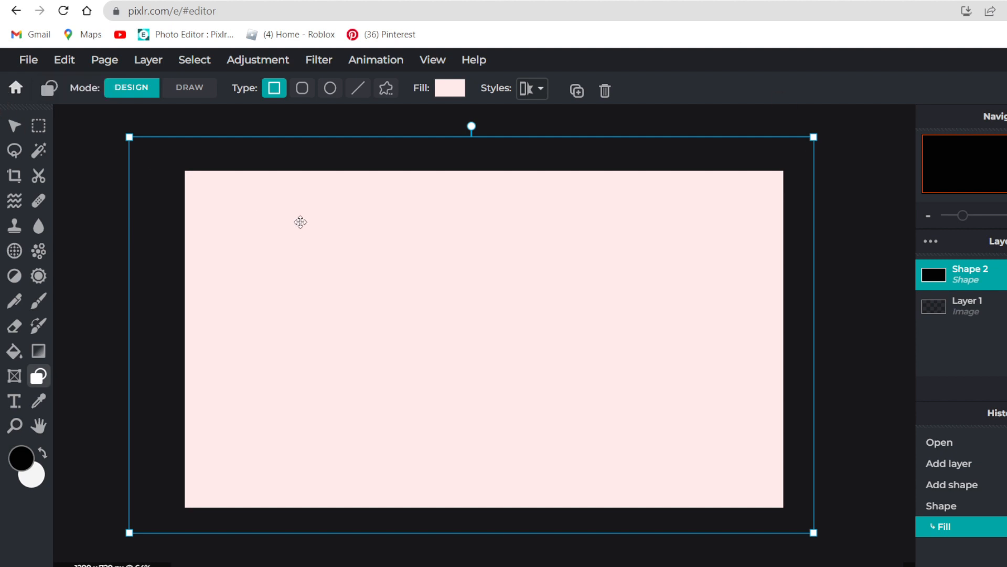
left_click(14, 126)
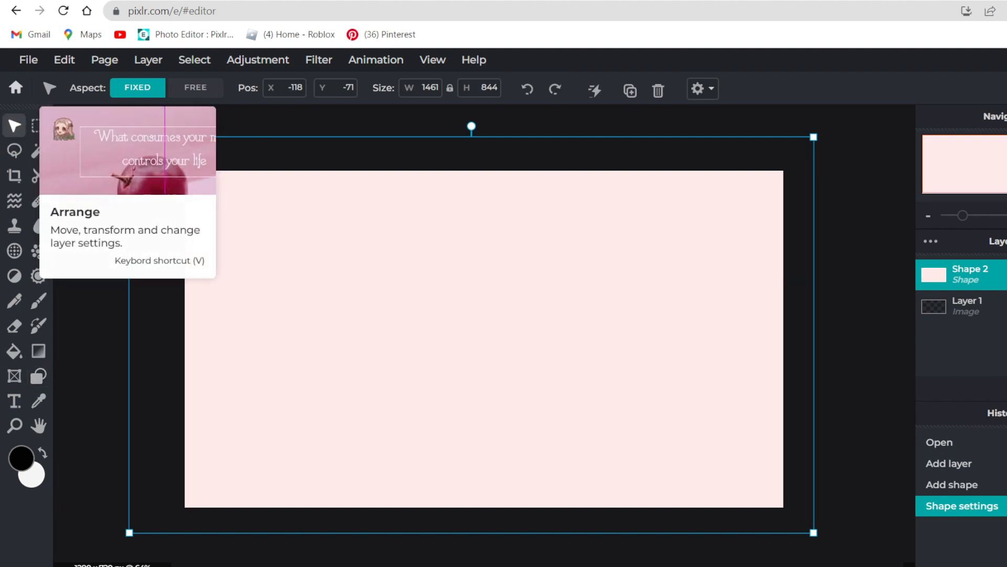
mouse_move(544, 256)
left_mouse_down()
mouse_move(600, 290)
mouse_move(528, 203)
mouse_move(553, 324)
mouse_move(661, 248)
mouse_move(652, 317)
mouse_move(481, 267)
mouse_move(535, 193)
mouse_move(511, 179)
mouse_move(448, 268)
mouse_move(569, 252)
mouse_move(550, 246)
mouse_move(558, 248)
left_mouse_up()
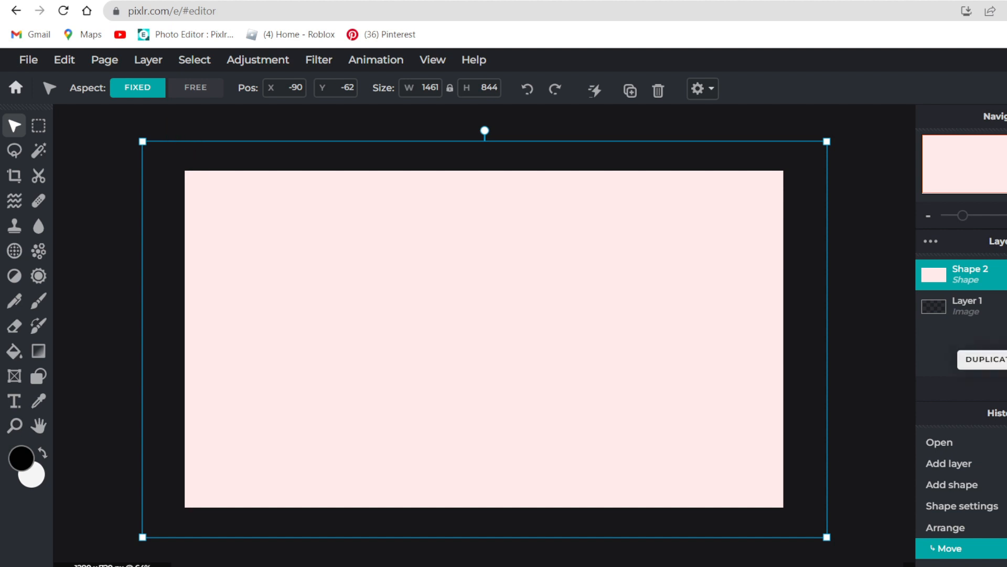
Add the rays, newspaper, border overlay, PinkVersion and waves.jpg pictures as image layers above the pink background.
left_click(1005, 388)
left_click(992, 385)
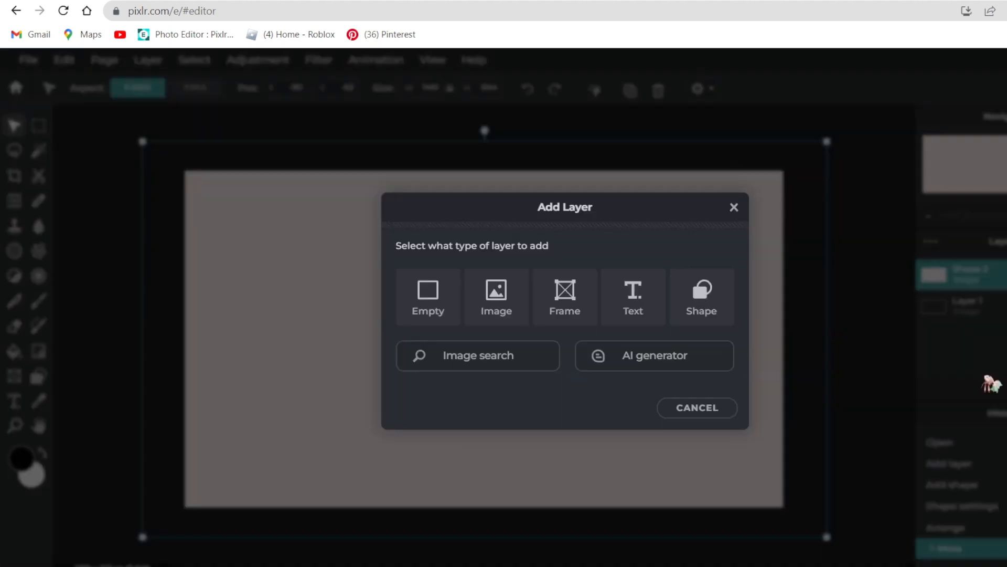
left_click(497, 297)
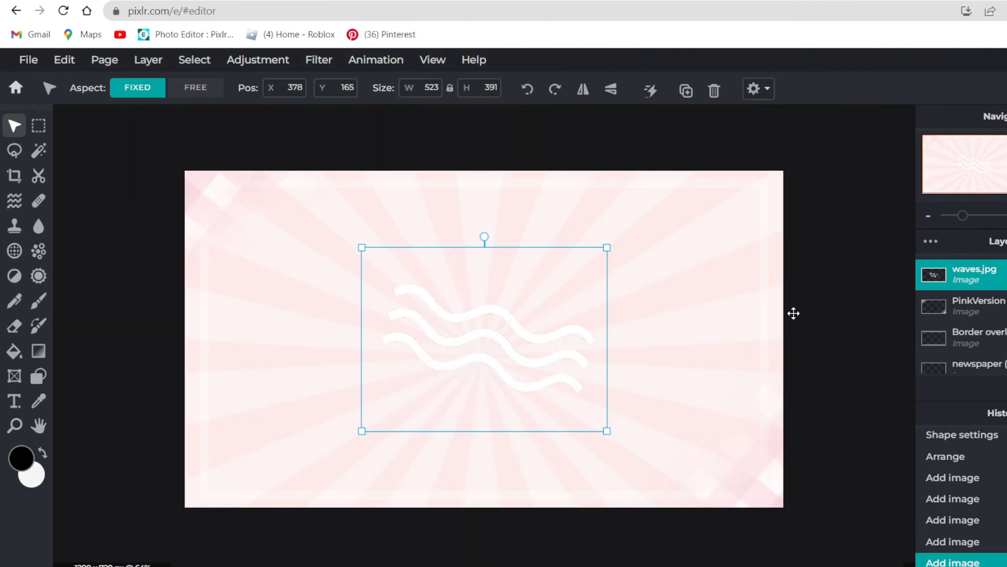
scroll(794, 313, "down", 7)
scroll(751, 336, "up", 5)
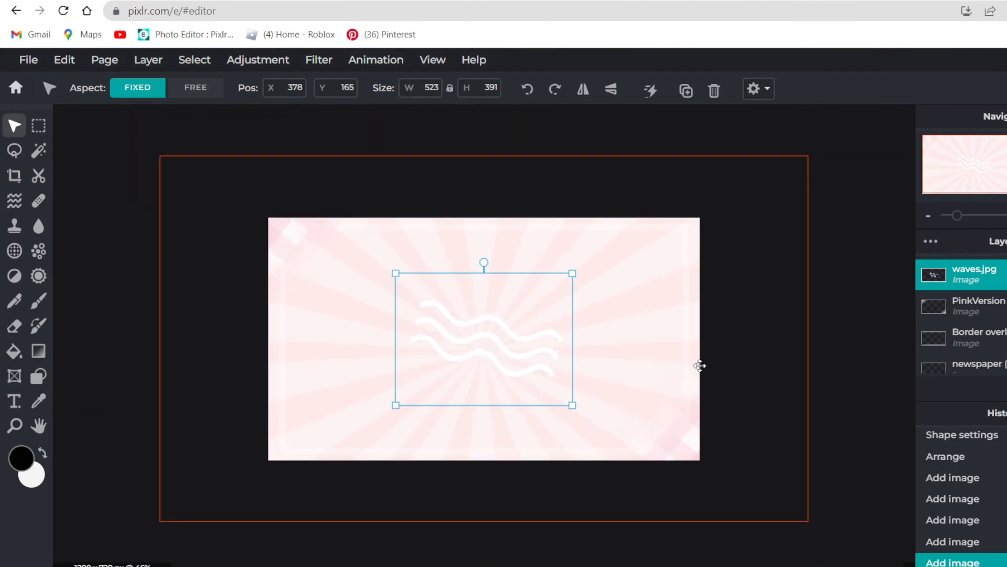
scroll(700, 366, "up", 1)
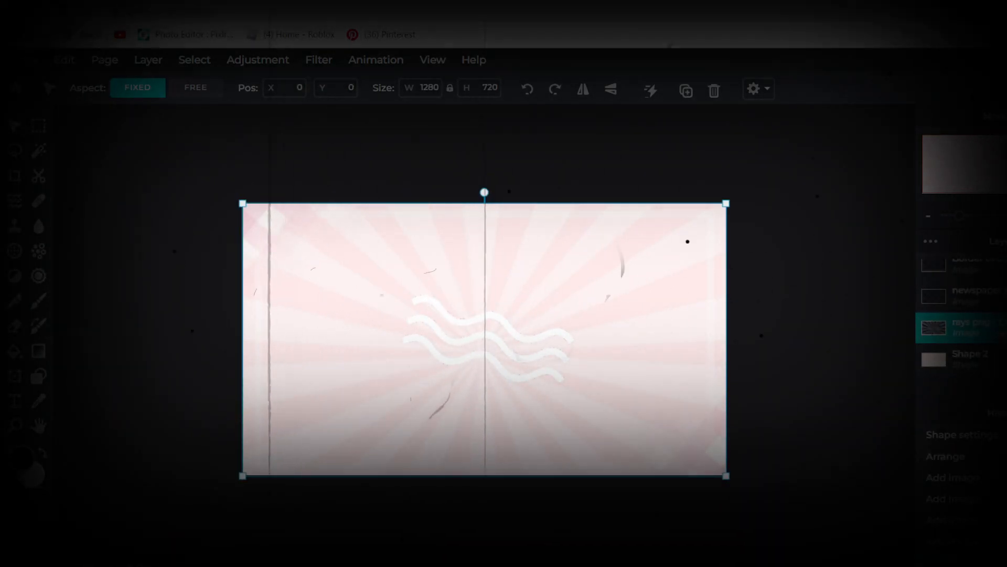
Change the blend mode of the rays layer and lower its opacity.
left_click(1001, 328)
left_click(807, 281)
left_click(818, 398)
left_click(803, 153)
left_click_drag(914, 445, 865, 446)
left_click(919, 325)
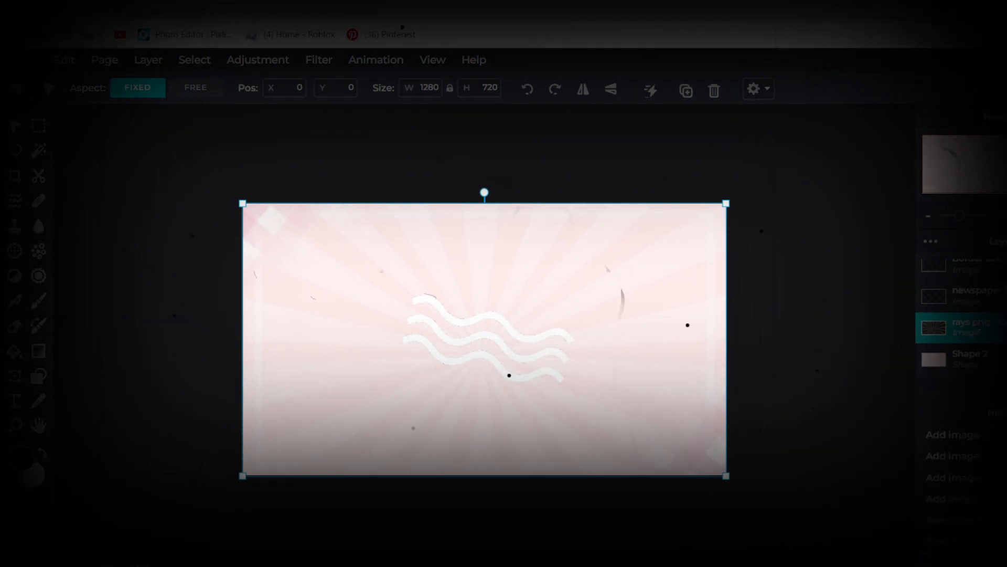
Set the opacity of the border overlay layer to 92.
scroll(971, 336, "up", 1)
double_click(970, 338)
left_click_drag(915, 446, 903, 446)
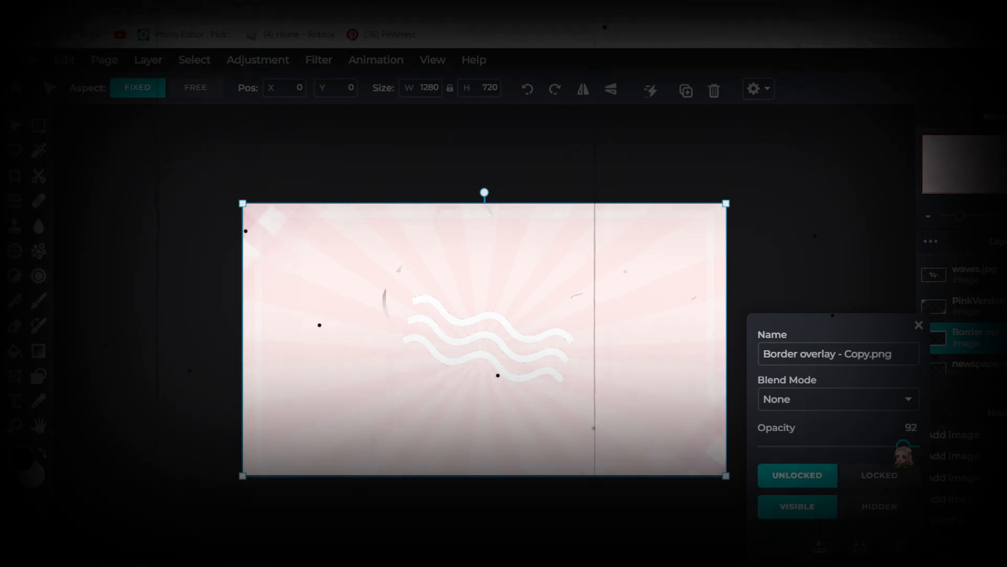
left_click(919, 325)
Enlarge the PinkVersion gingham overlay and arrange tilted waves in the canvas's upper-right and lower-left corners.
left_click(969, 306)
left_click_drag(122, 136, 149, 190)
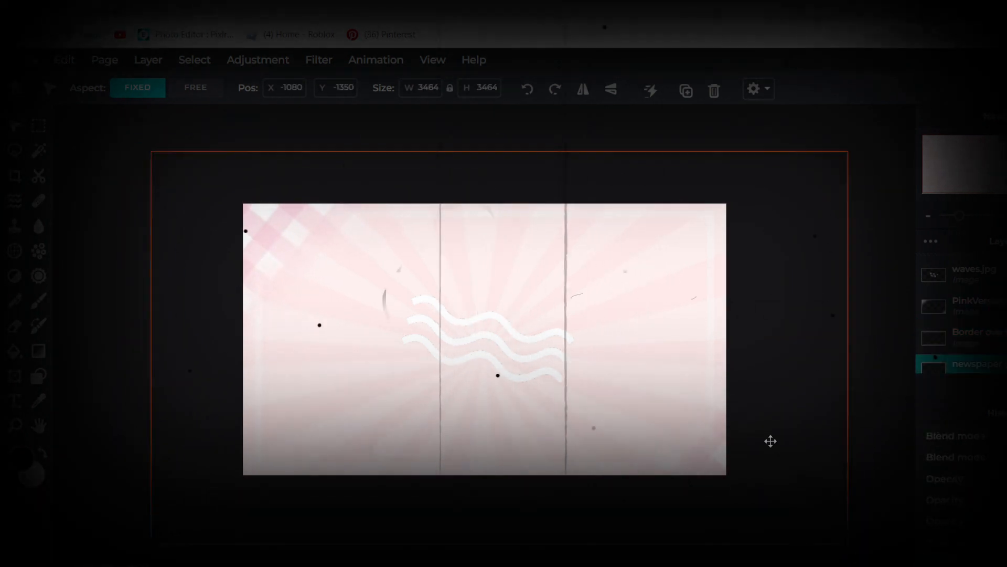
left_click_drag(496, 320, 643, 250)
left_click_drag(635, 182, 625, 326)
left_click_drag(614, 260, 642, 222)
left_click_drag(580, 137, 560, 114)
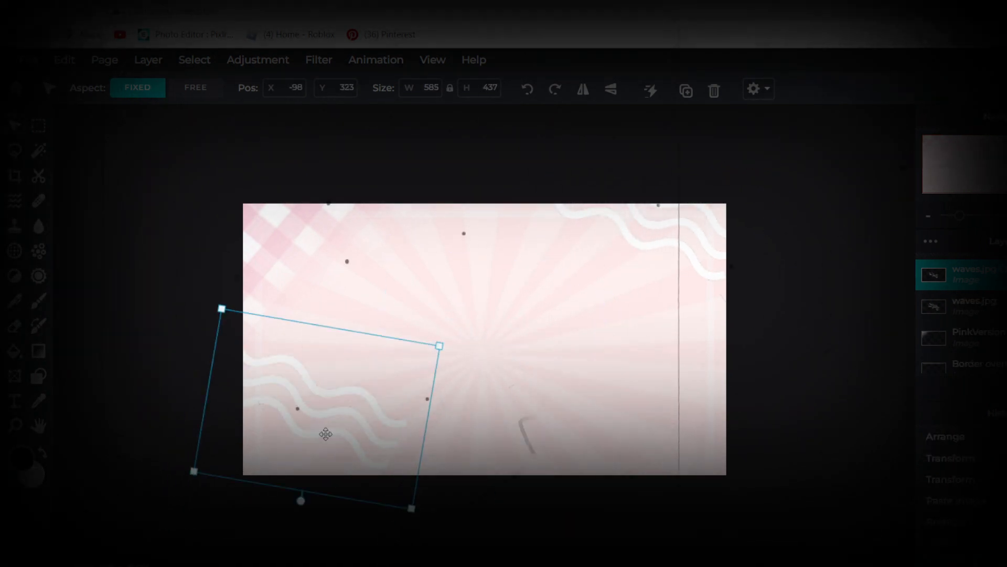
left_click_drag(321, 356, 302, 421)
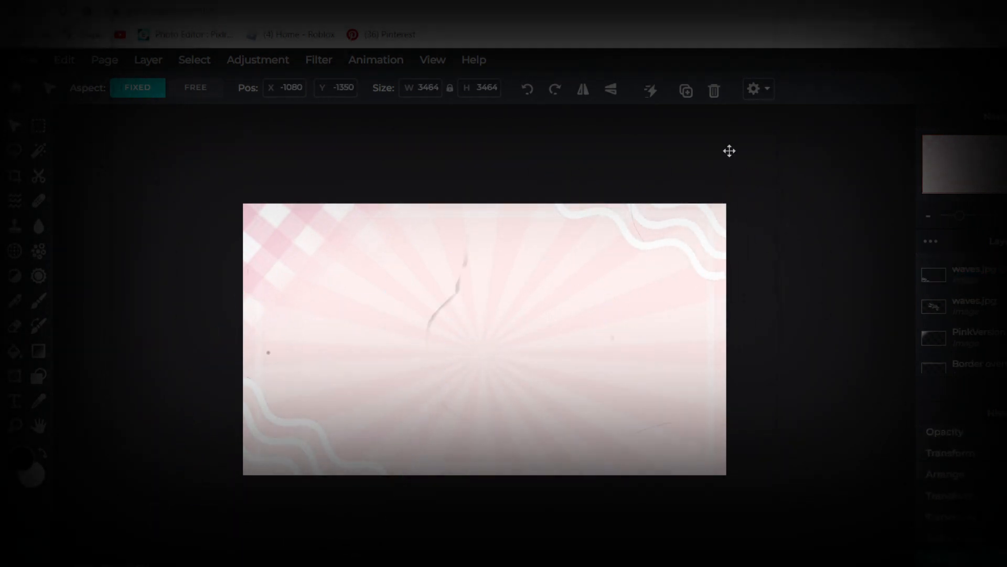
Move the newspaper layer directly above the border overlay in the layer order and select the upper-right waves.
scroll(683, 238, "down", 5)
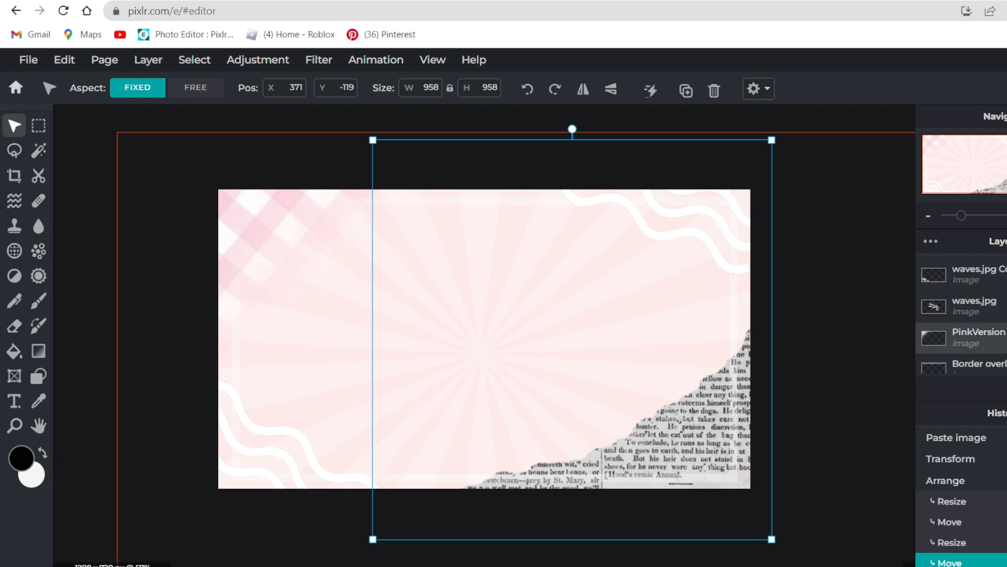
scroll(1003, 283, "down", 2)
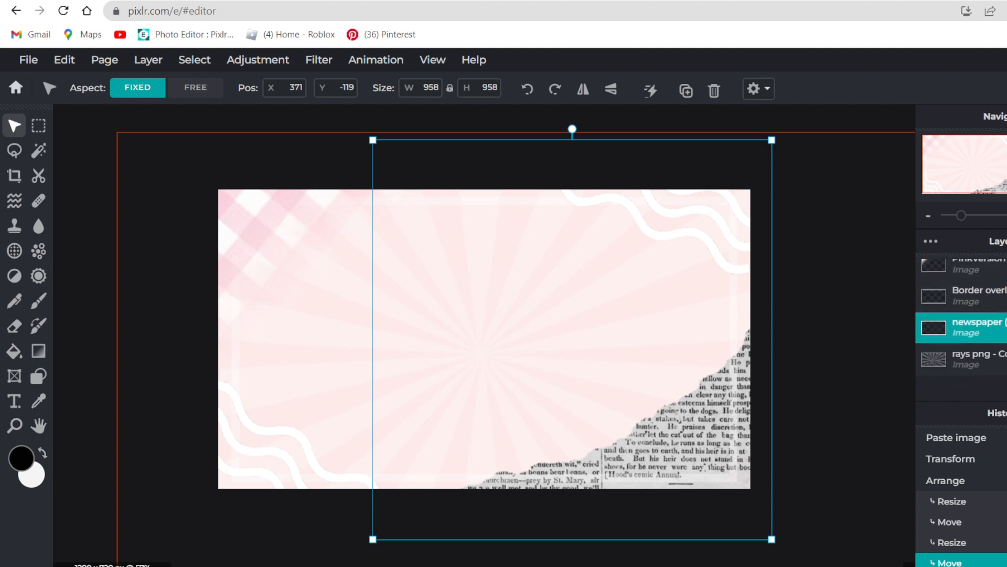
left_click_drag(1003, 329, 1002, 294)
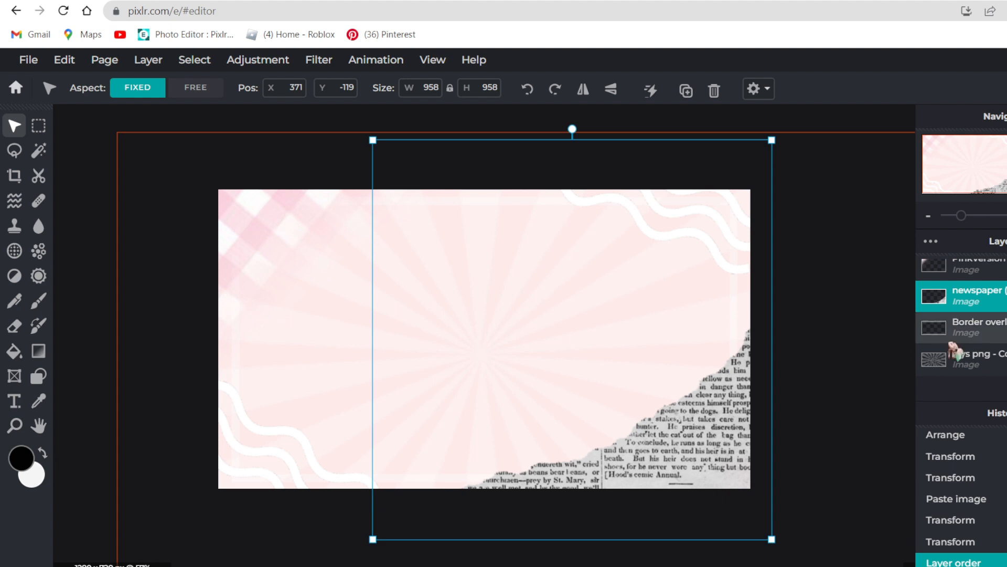
left_click_drag(990, 297, 1003, 341)
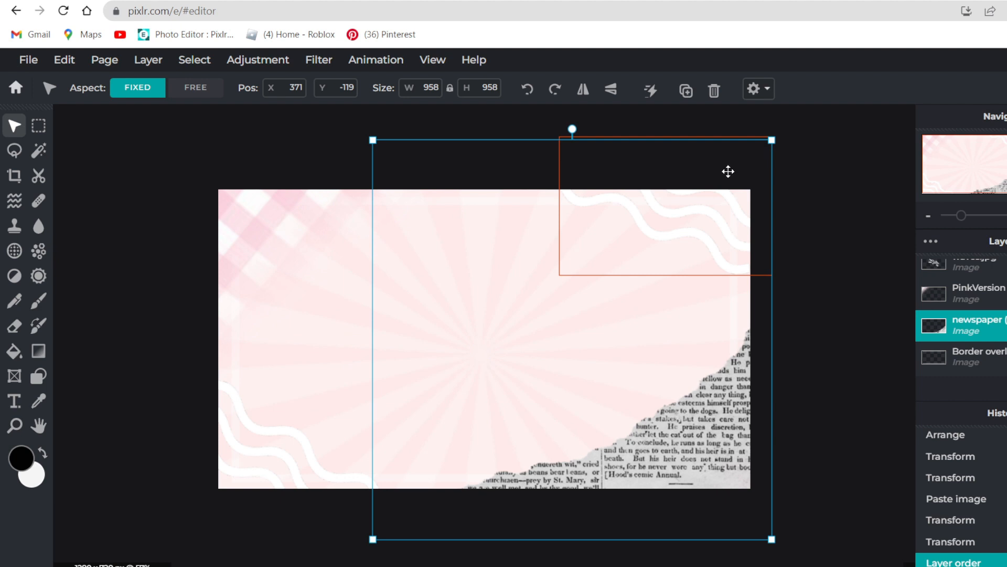
left_click(728, 171)
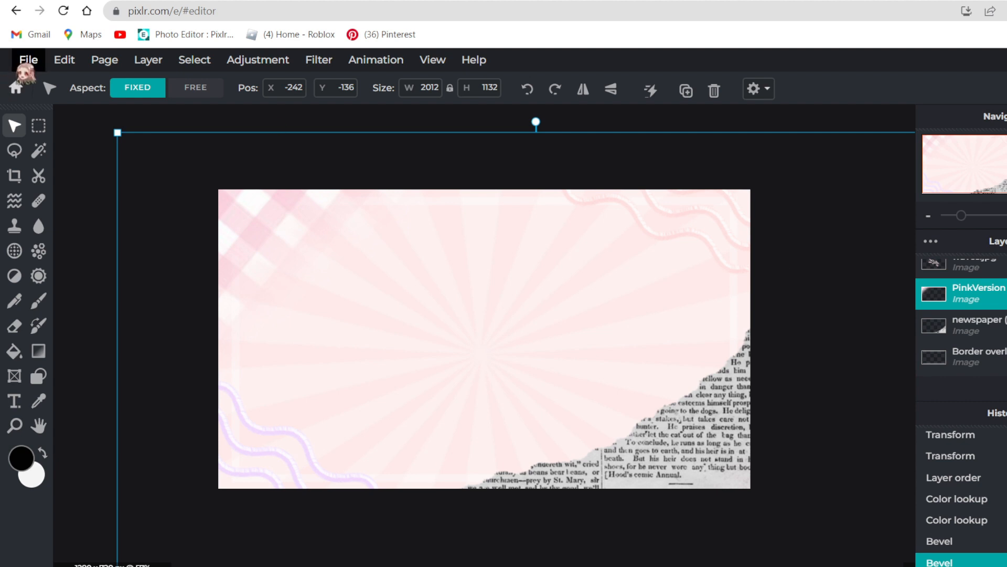
Export the background as a 1280 x 720 JPG with the quality set to 100%.
left_click(27, 63)
left_click(40, 190)
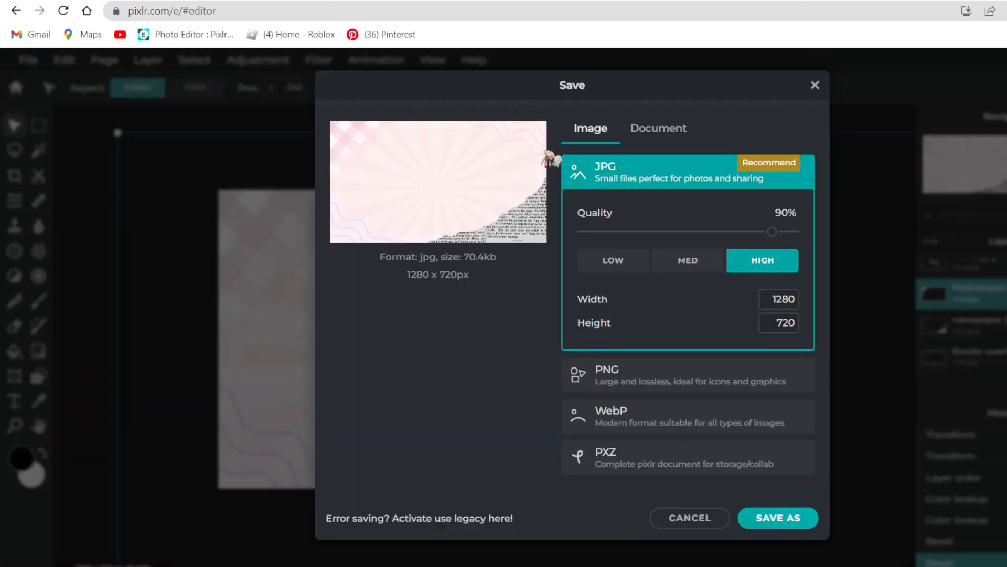
left_click_drag(772, 232, 830, 245)
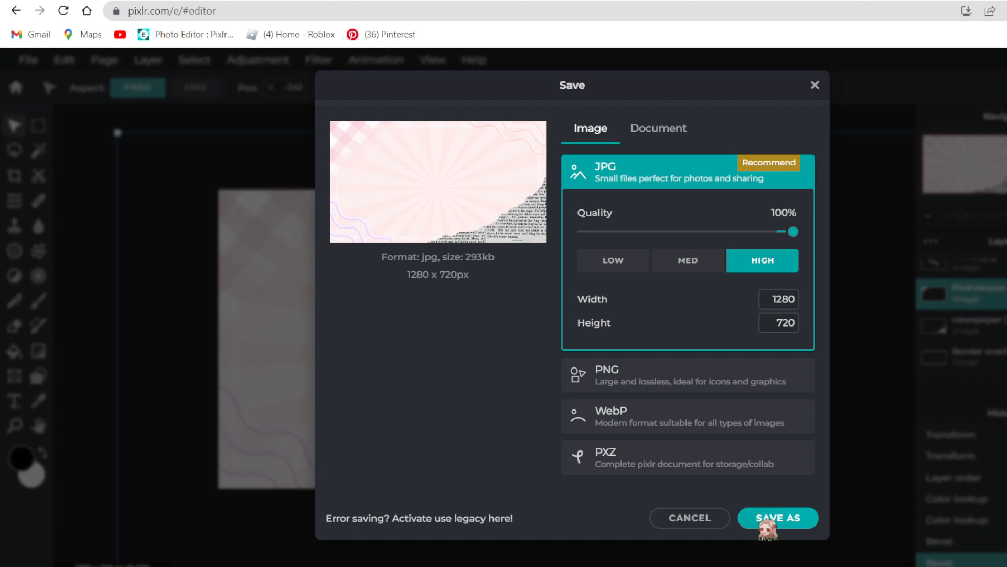
left_click(782, 517)
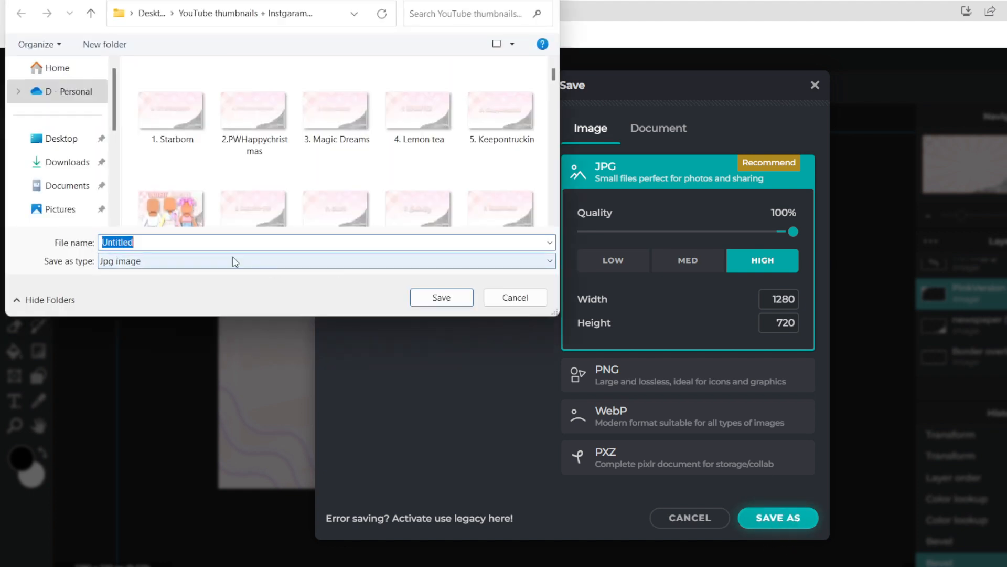
Save the JPG under the file name "YouTube thumbnail background" in the YouTube thumbnails folder.
key("BackSpace")
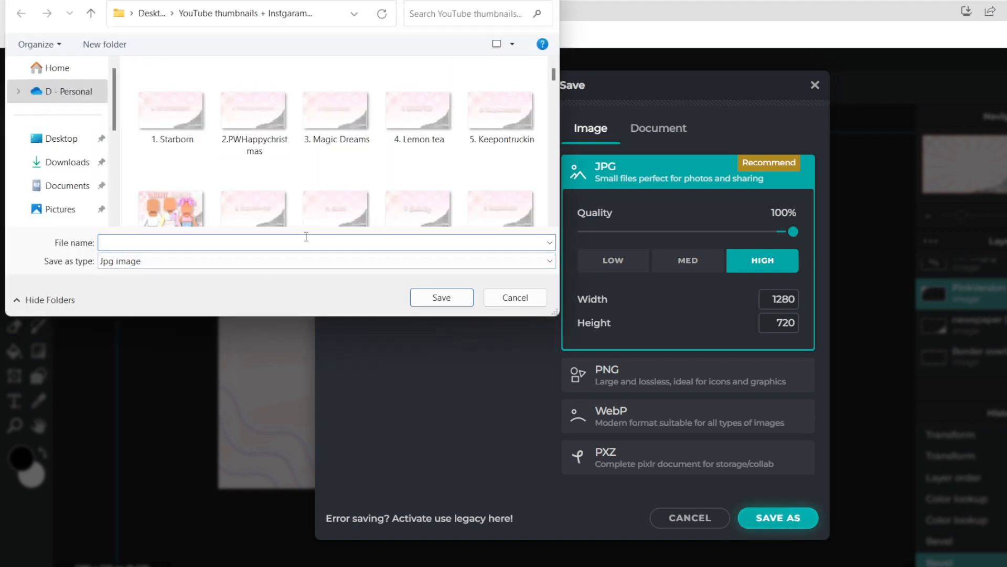
type("Yout")
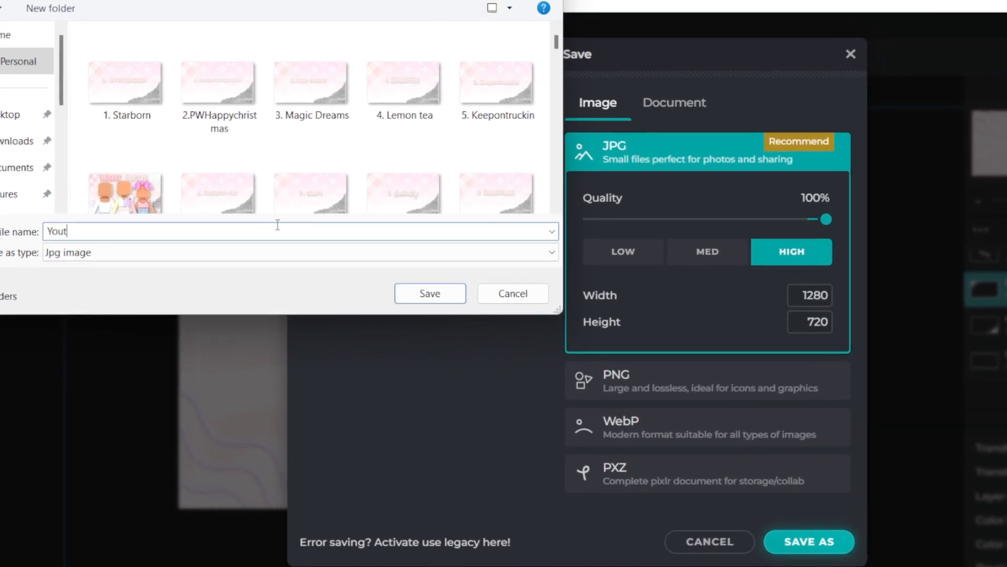
type("ube thumbnail background")
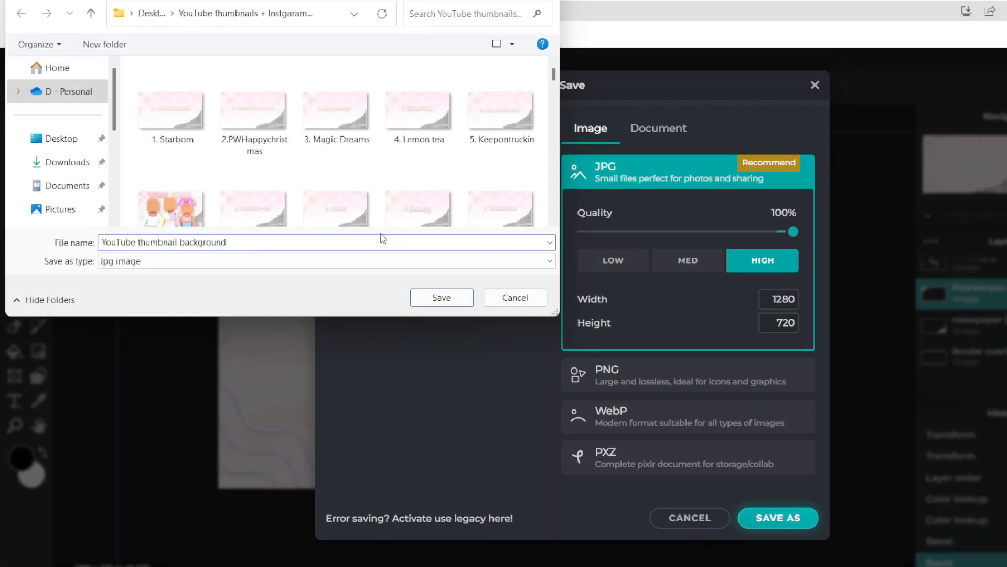
scroll(398, 187, "down", 3)
scroll(397, 187, "up", 3)
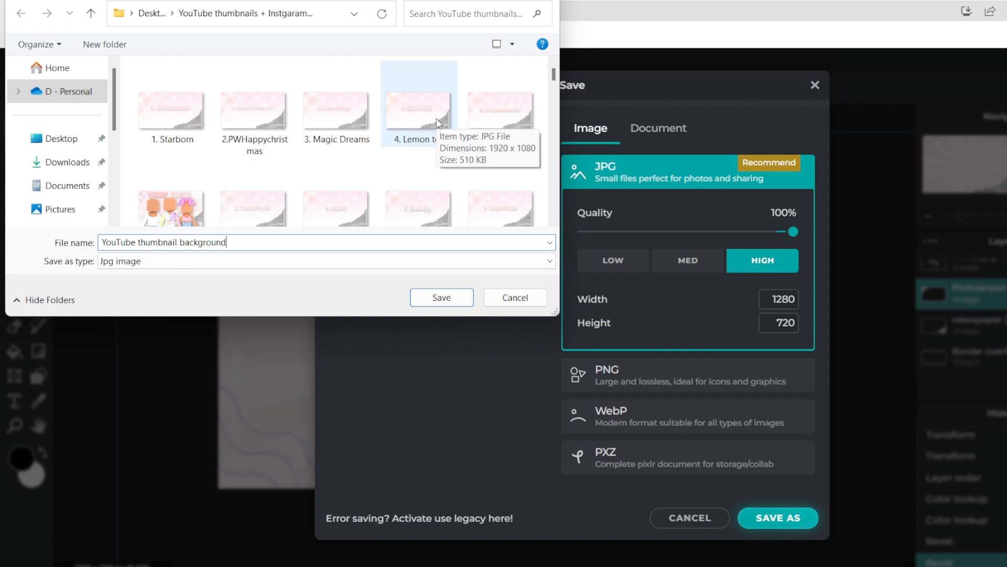
left_click(444, 301)
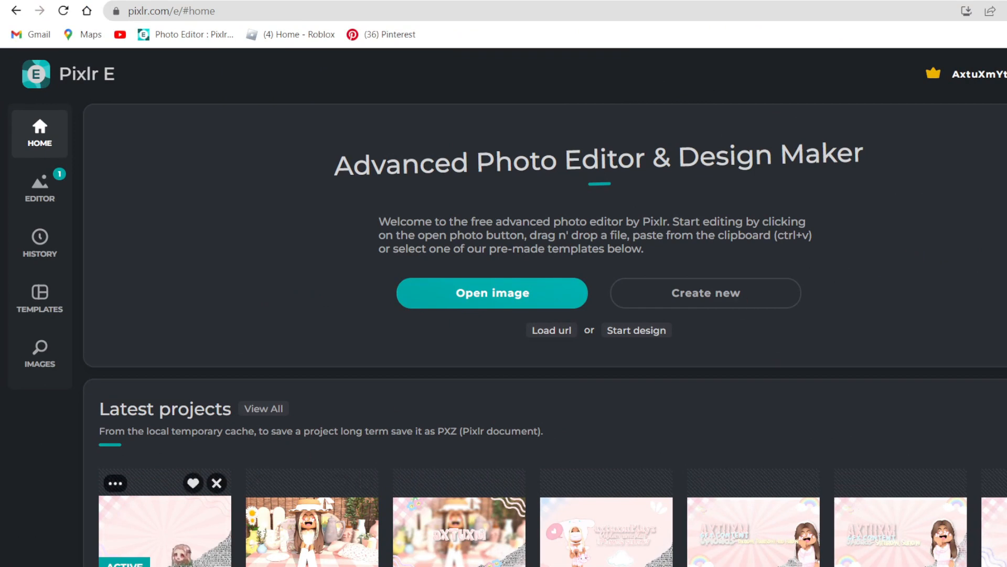
Open the image "YouTube thumbnail background.jpg" from the YouTube thumbnails + Instgaram posts folder on the desktop.
left_click(176, 548)
left_click(18, 89)
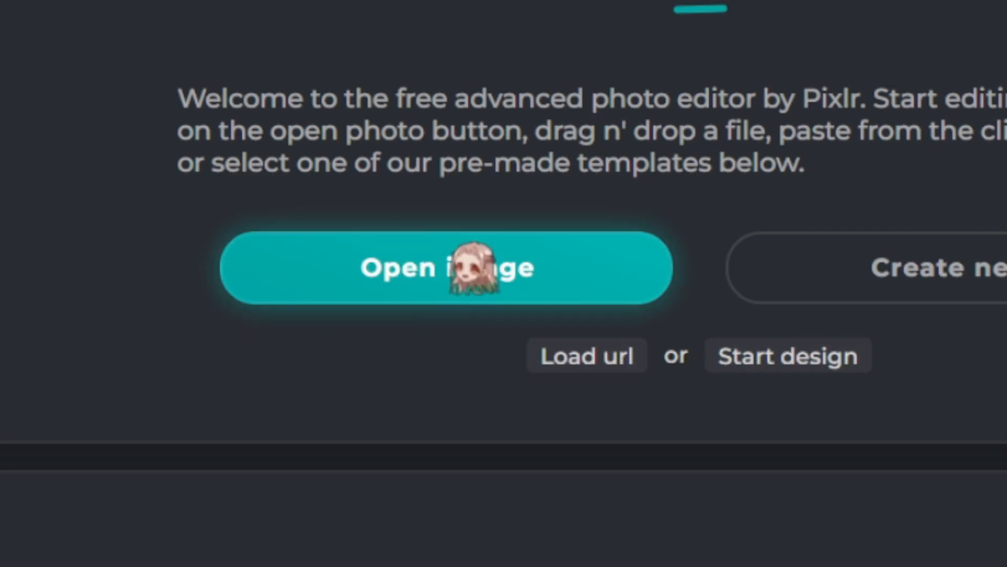
left_click(473, 267)
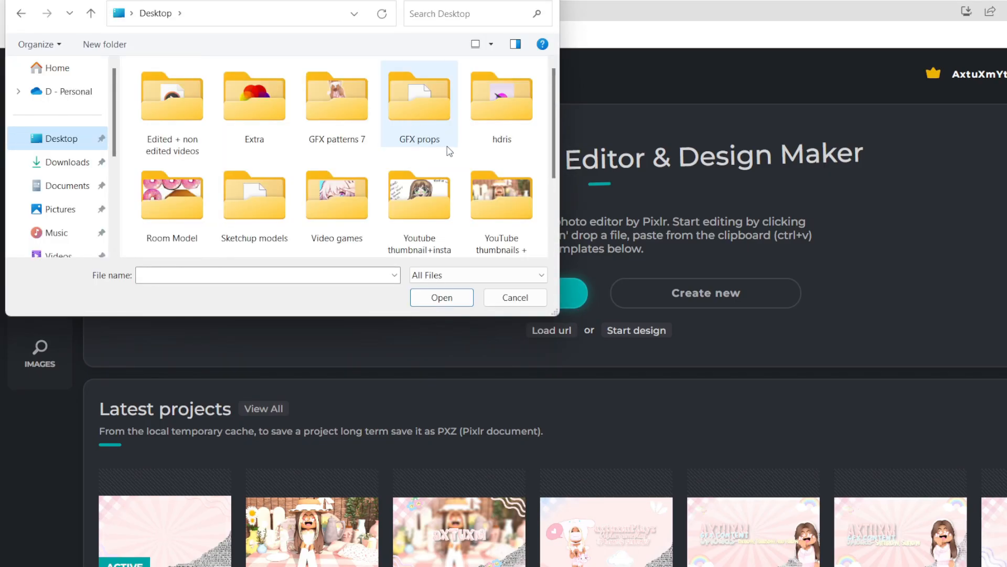
scroll(450, 153, "down", 1)
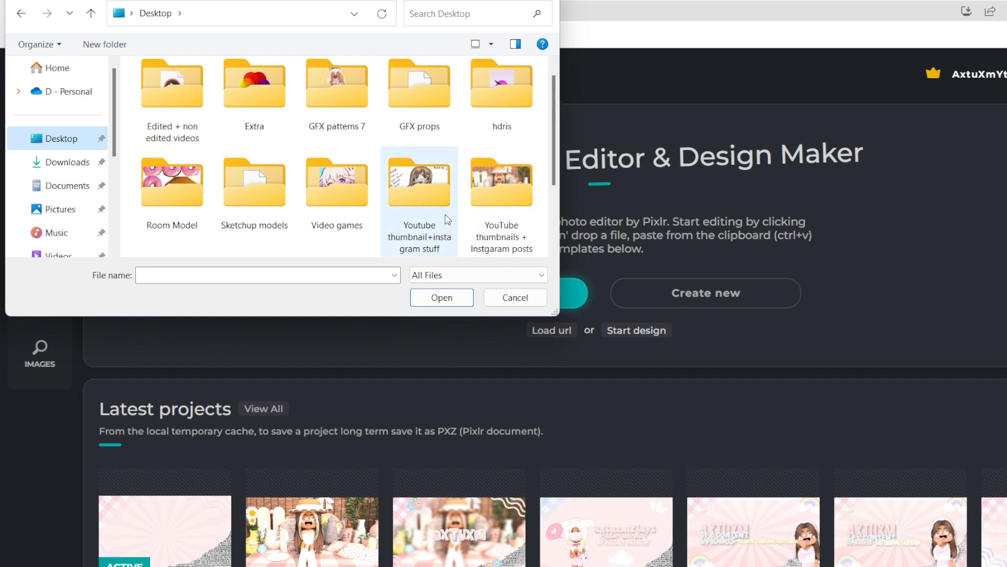
double_click(499, 187)
scroll(412, 142, "down", 3)
scroll(336, 209, "down", 3)
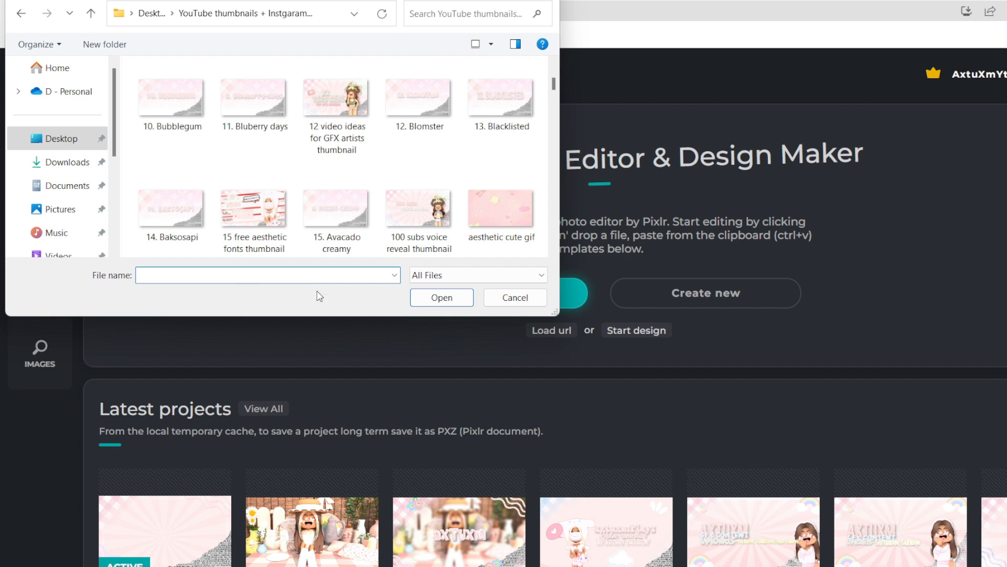
type("YouTube thumbnail background.jpg")
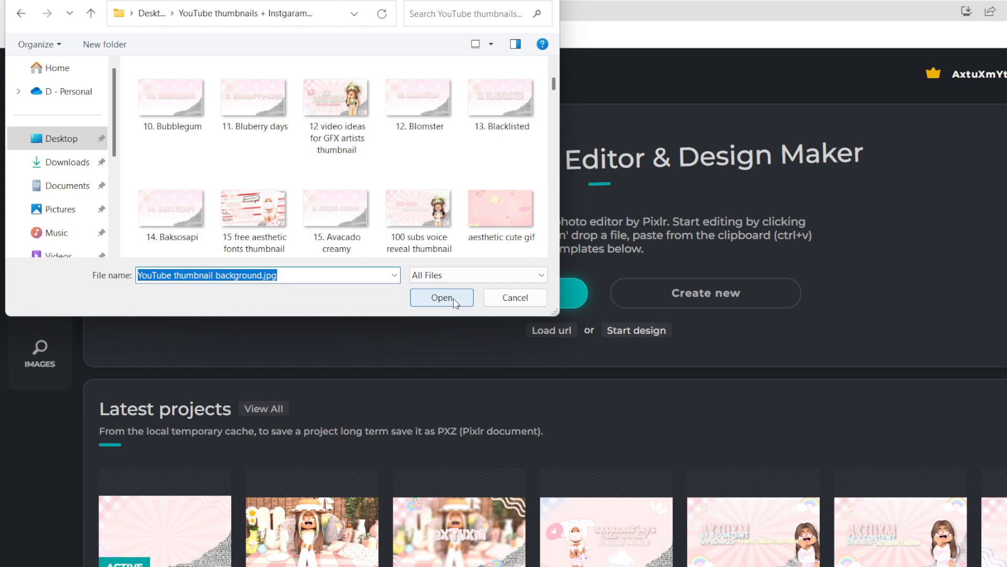
left_click(454, 302)
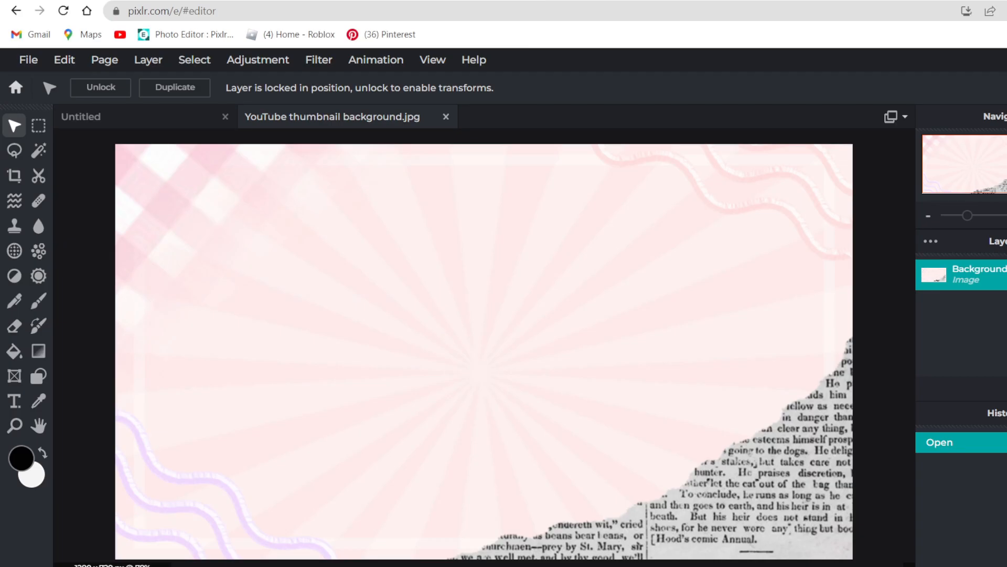
Unlock the background image layer to enable transforms.
left_click(1005, 275)
scroll(473, 354, "down", 3)
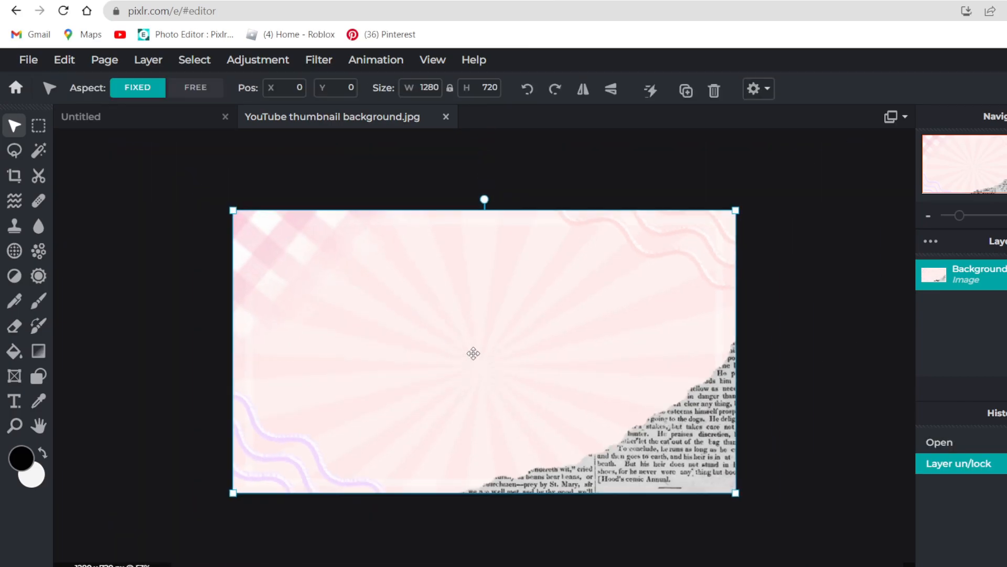
scroll(682, 360, "up", 3)
scroll(679, 220, "down", 1)
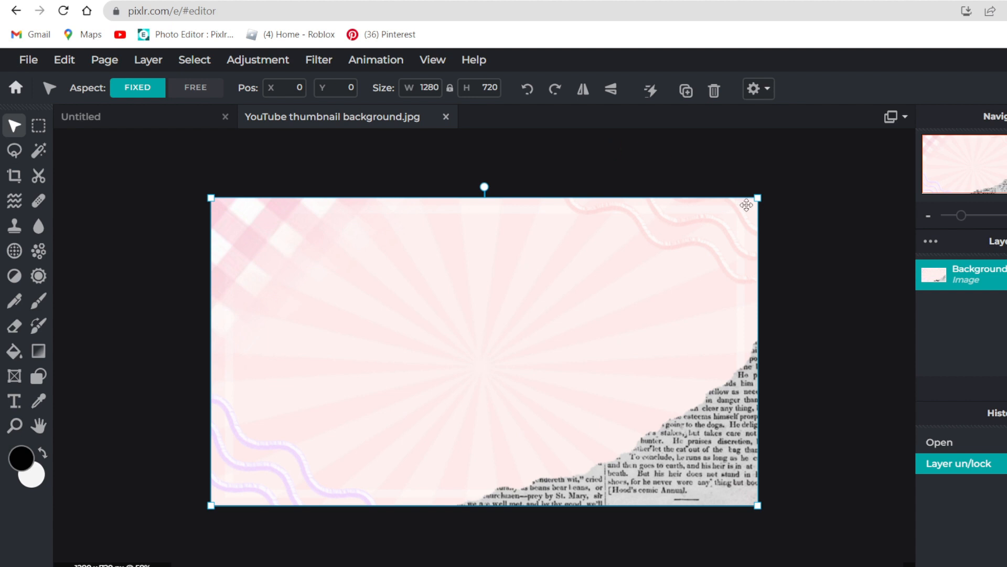
Add the "GFX png for yt thumbnail" image from the desktop's GFX patterns 7 folder as a new layer.
left_click(1006, 389)
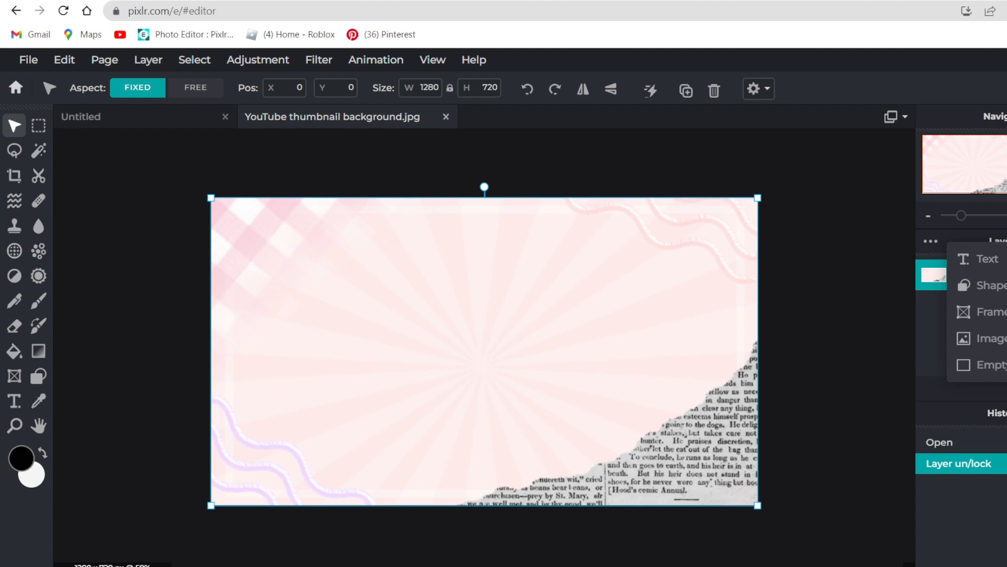
left_click(1006, 389)
left_click_drag(645, 207, 586, 218)
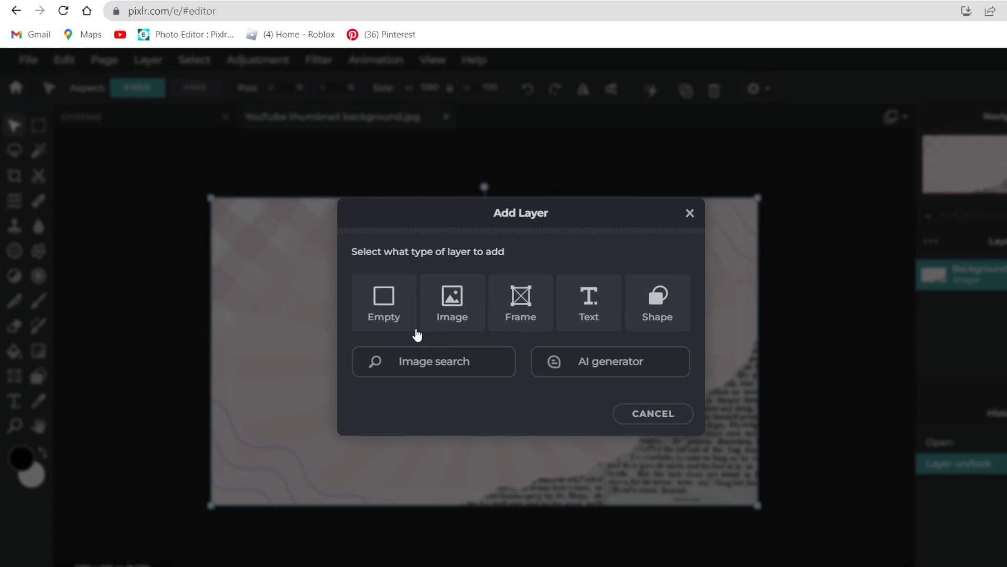
left_click(466, 304)
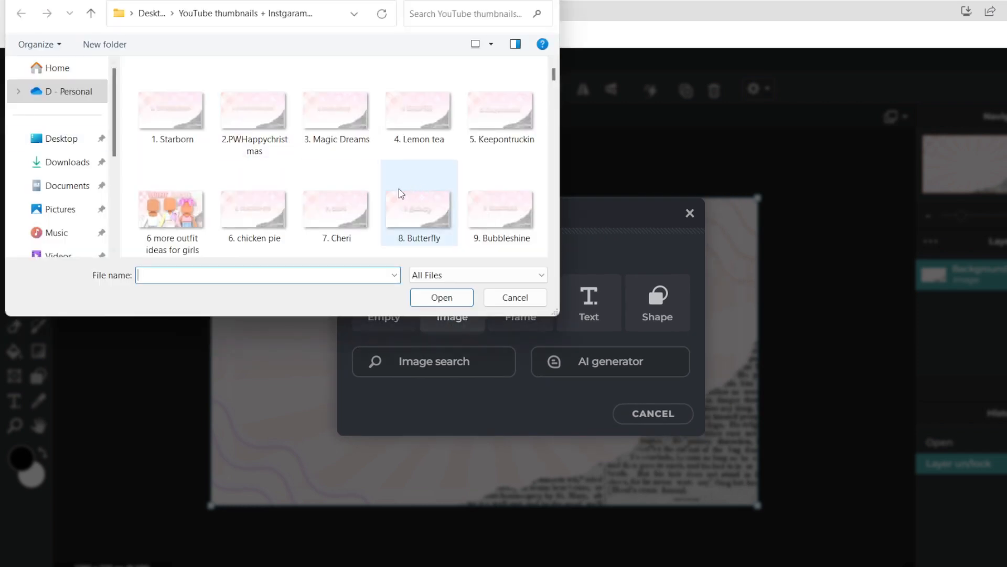
left_click(57, 138)
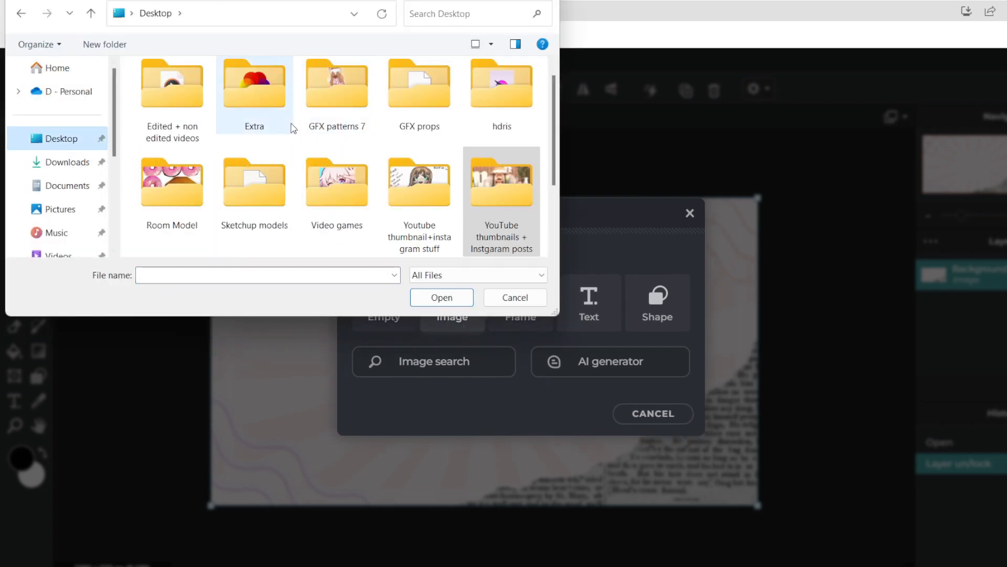
double_click(343, 103)
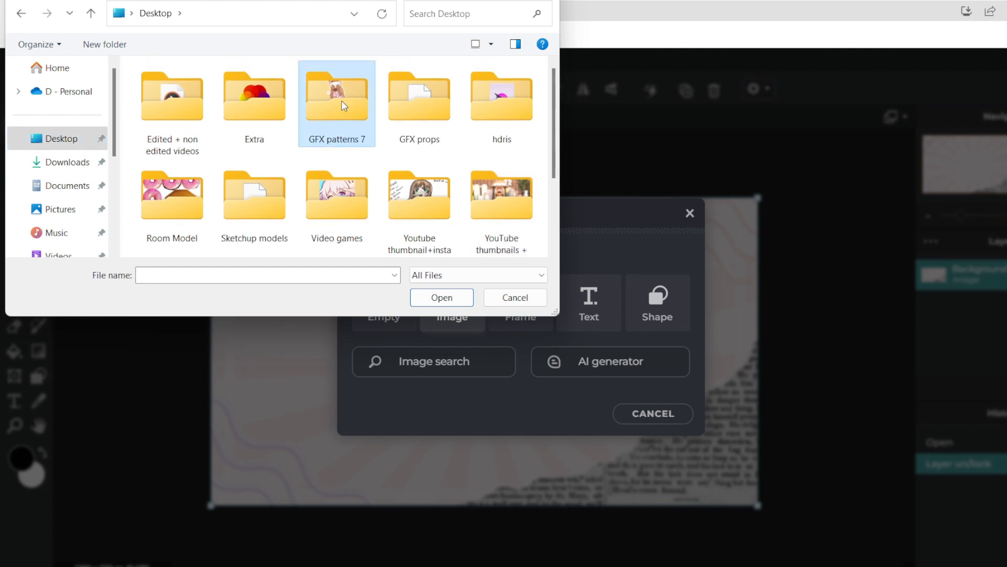
scroll(284, 205, "down", 5)
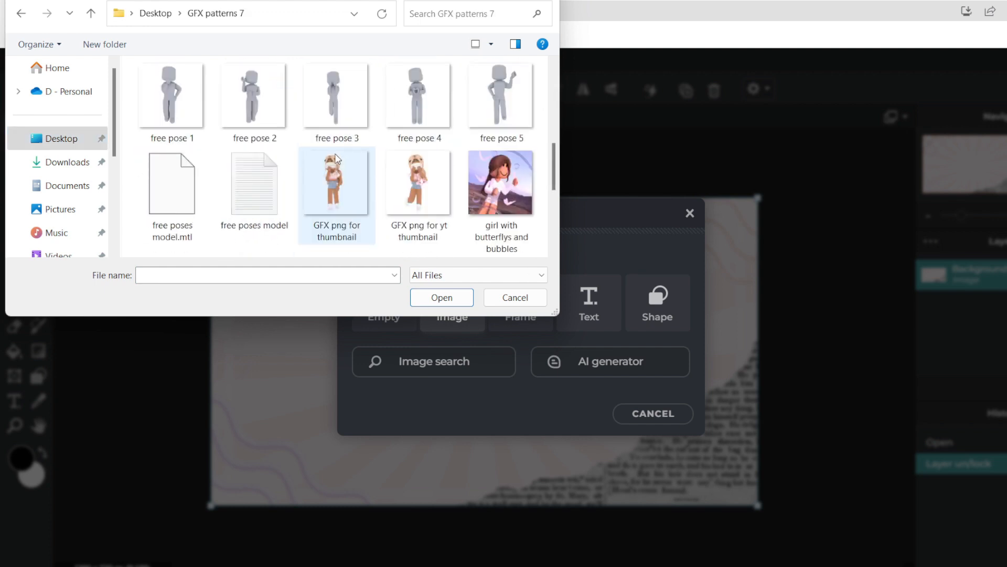
left_click(418, 179)
left_click(451, 302)
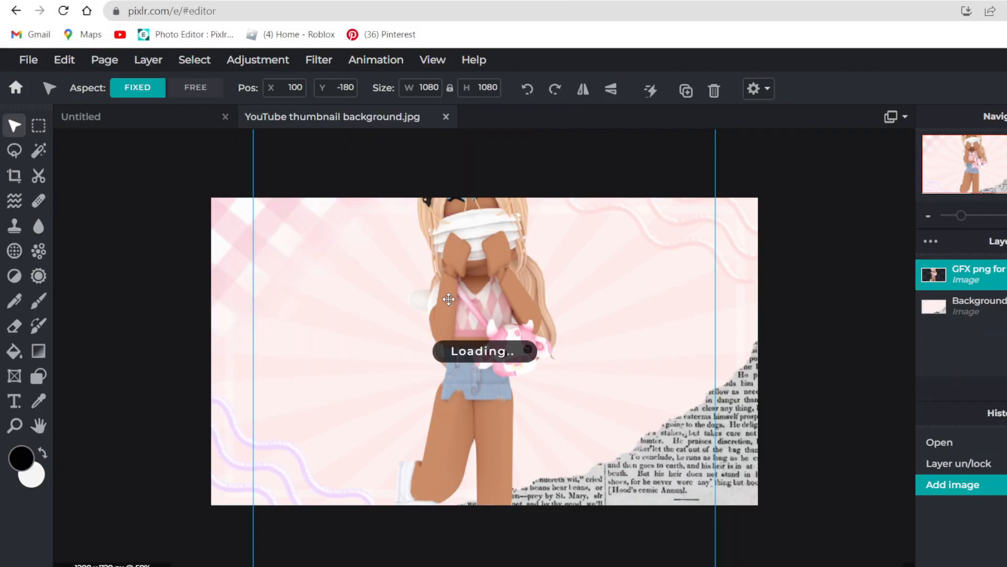
Scale the character image to about 802 x 802 px and place it over the canvas's lower-right area.
left_click_drag(493, 250, 628, 291)
left_click_drag(415, 212, 513, 283)
left_click_drag(679, 376, 686, 395)
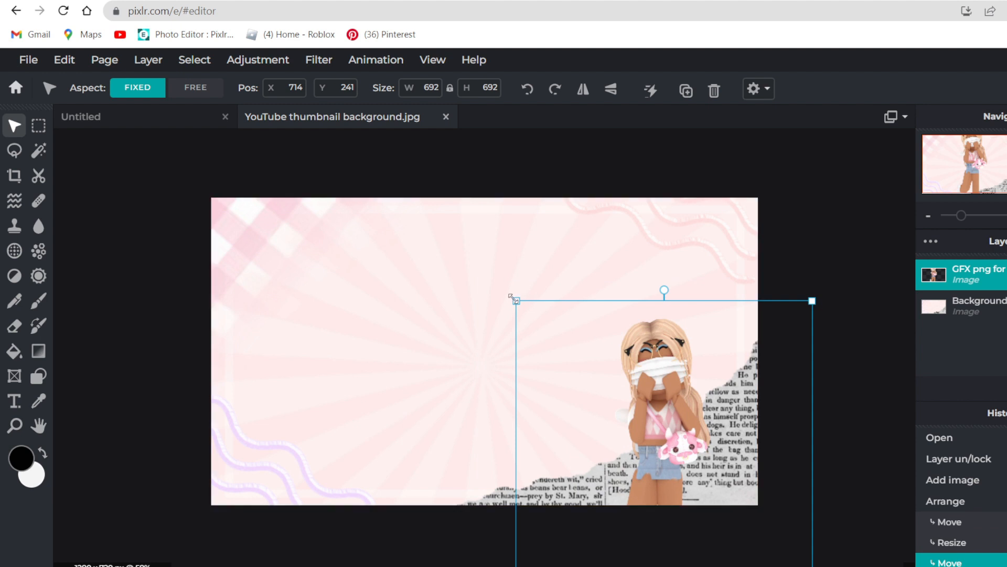
left_click_drag(514, 298, 471, 262)
left_click_drag(644, 353, 689, 367)
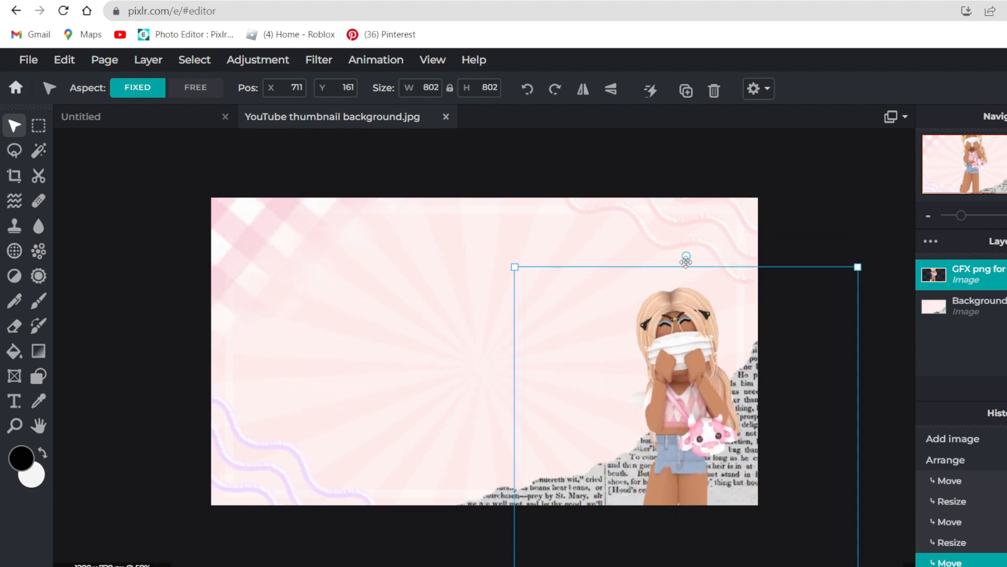
Tilt the character slightly counterclockwise, enlarge it to about 901 x 901 px and position it at about X 637, Y 102.
left_click_drag(689, 257, 669, 257)
left_click_drag(498, 286, 452, 268)
left_click_drag(685, 301, 693, 314)
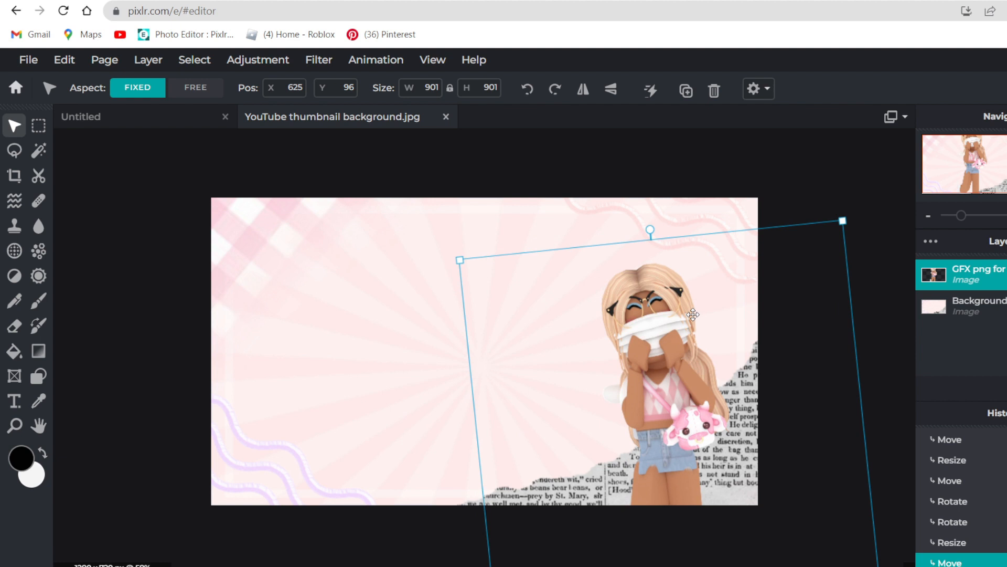
mouse_move(682, 356)
left_mouse_down()
mouse_move(685, 338)
mouse_move(694, 357)
left_mouse_up()
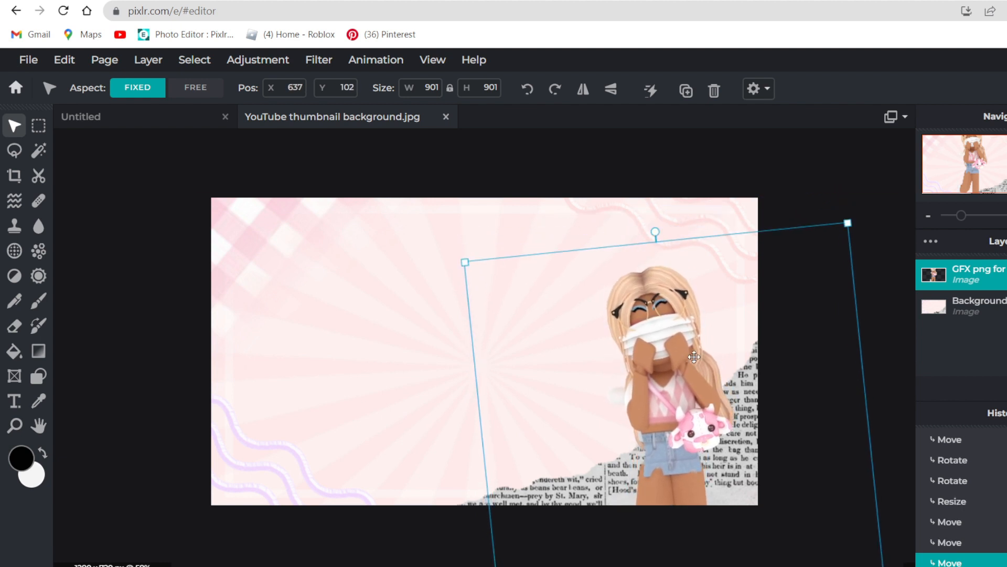
scroll(785, 319, "up", 1)
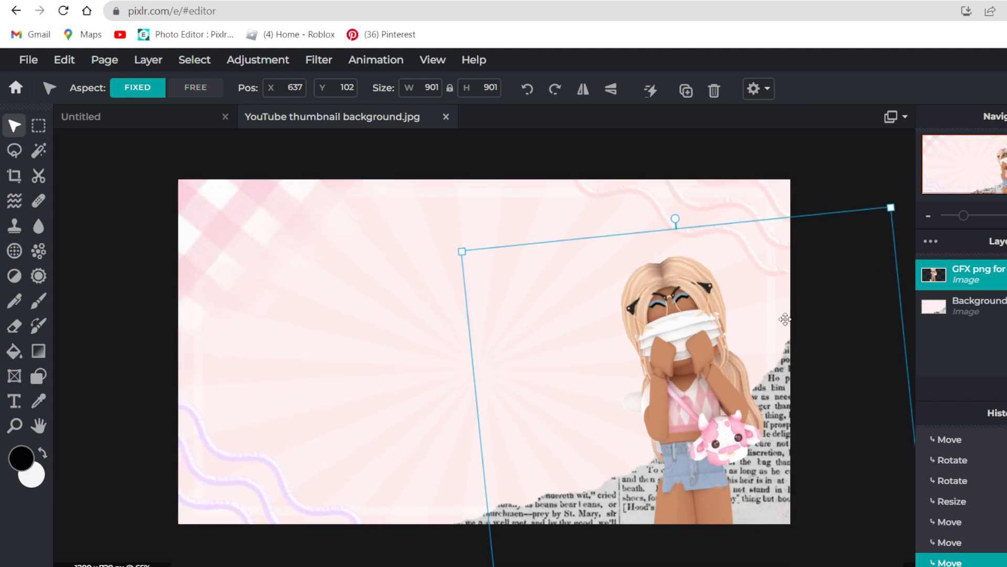
scroll(785, 319, "down", 1)
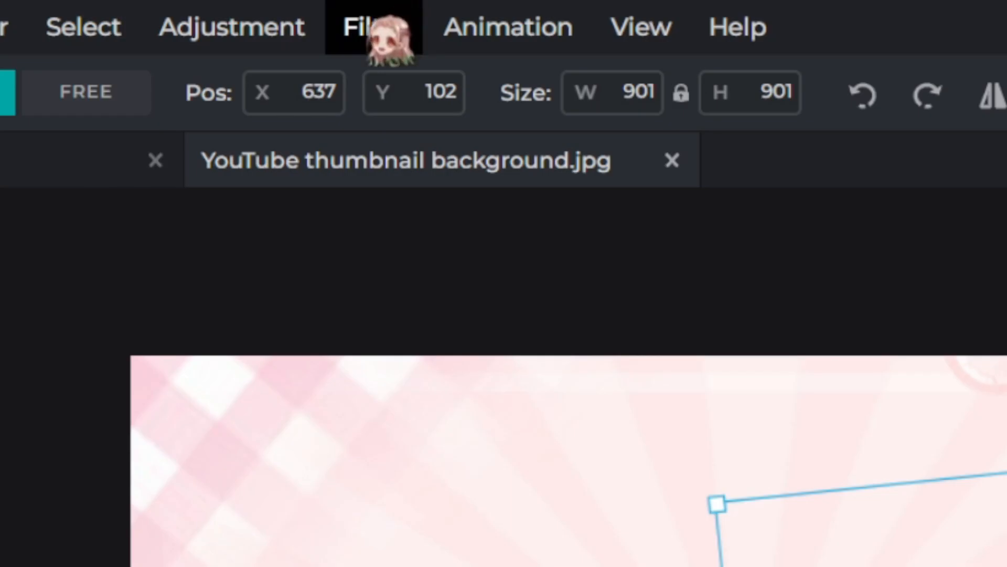
Apply a Bloom filter with an amount of 10 to the character layer.
left_click(319, 59)
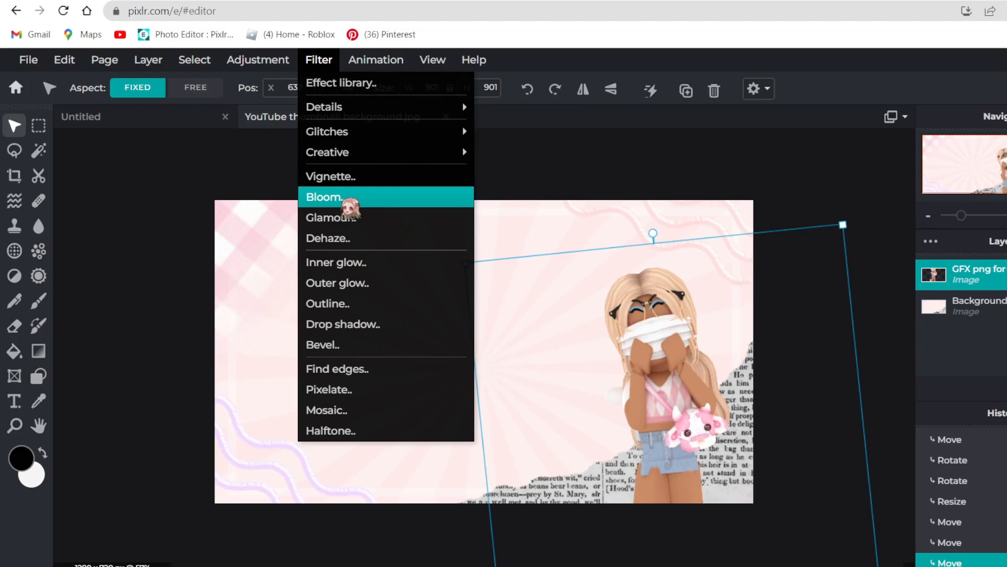
left_click(420, 348)
mouse_move(408, 341)
left_mouse_down()
mouse_move(393, 341)
mouse_move(422, 340)
left_mouse_up()
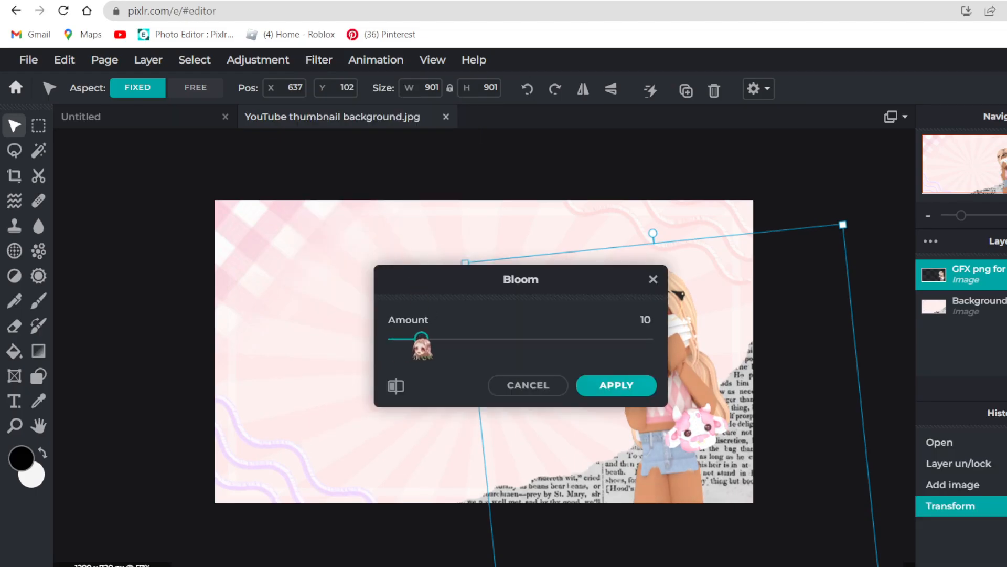
left_click_drag(522, 278, 372, 261)
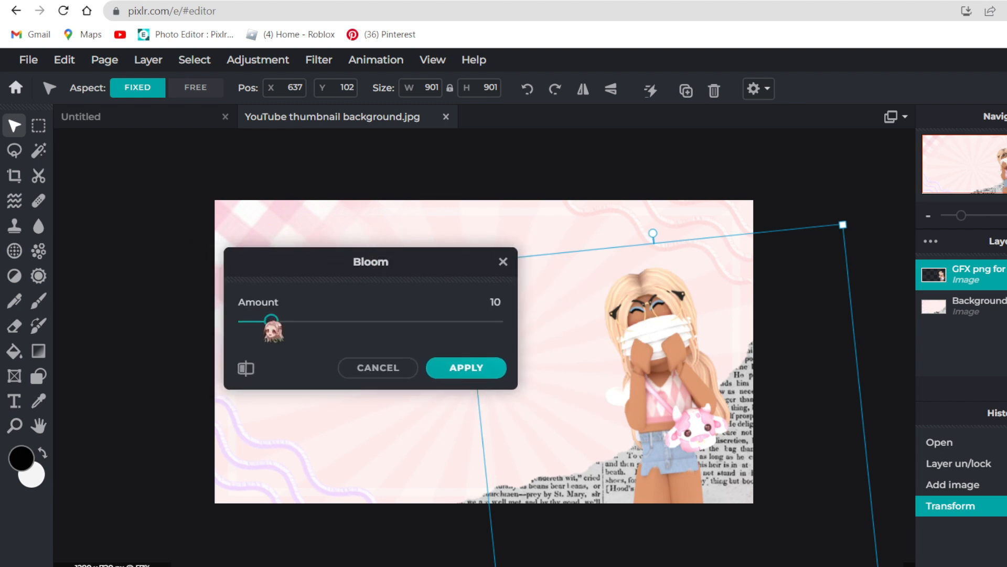
left_click(465, 368)
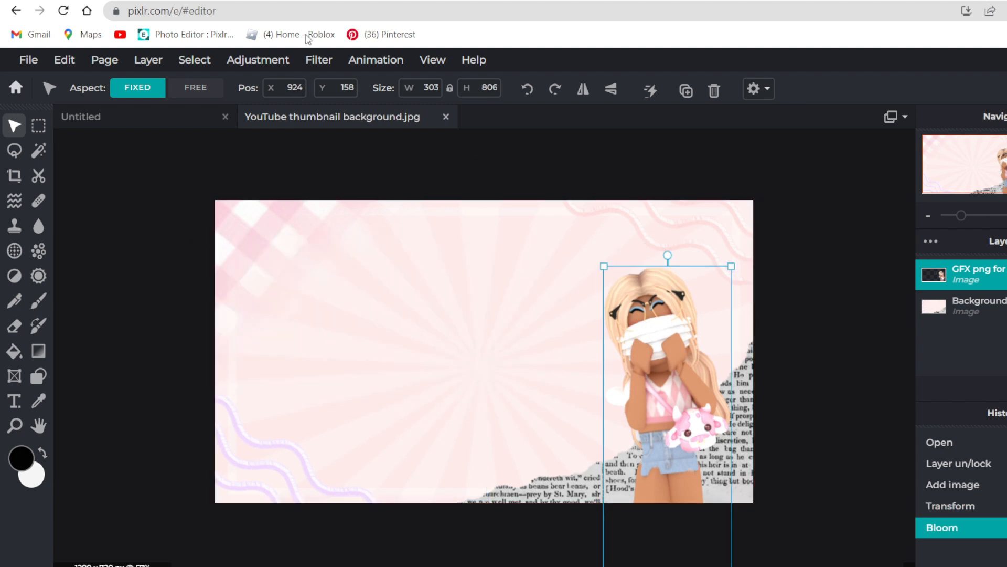
Adjust the character layer's brightness to 25 and contrast to 5.
left_click(254, 62)
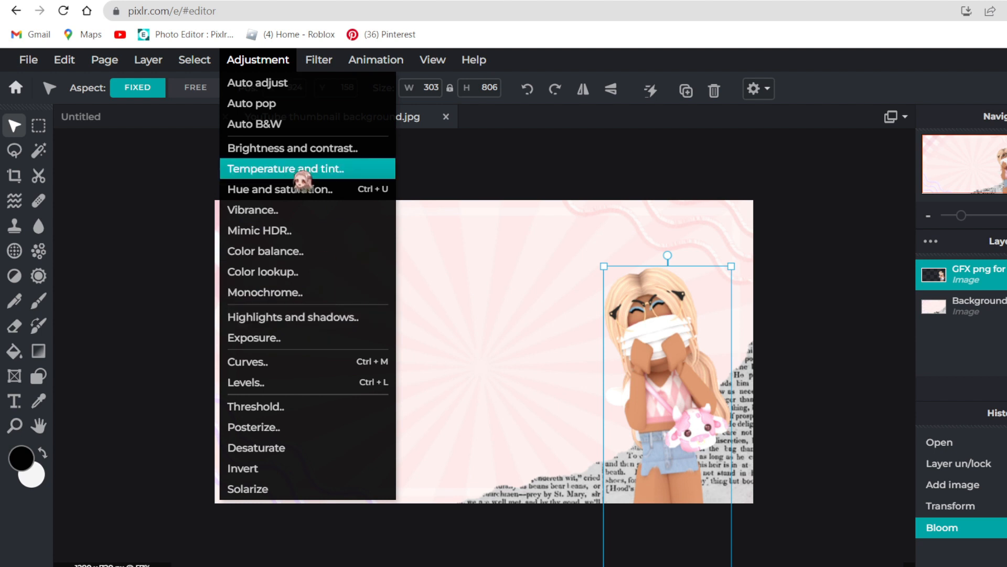
left_click(312, 149)
left_click_drag(370, 334, 401, 334)
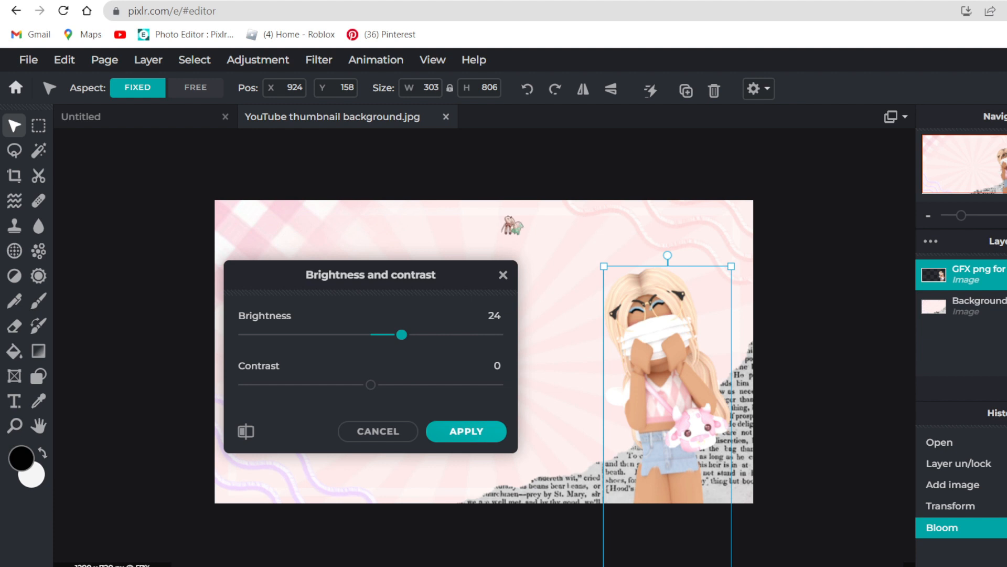
mouse_move(402, 334)
left_mouse_down()
mouse_move(416, 334)
mouse_move(403, 334)
left_mouse_up()
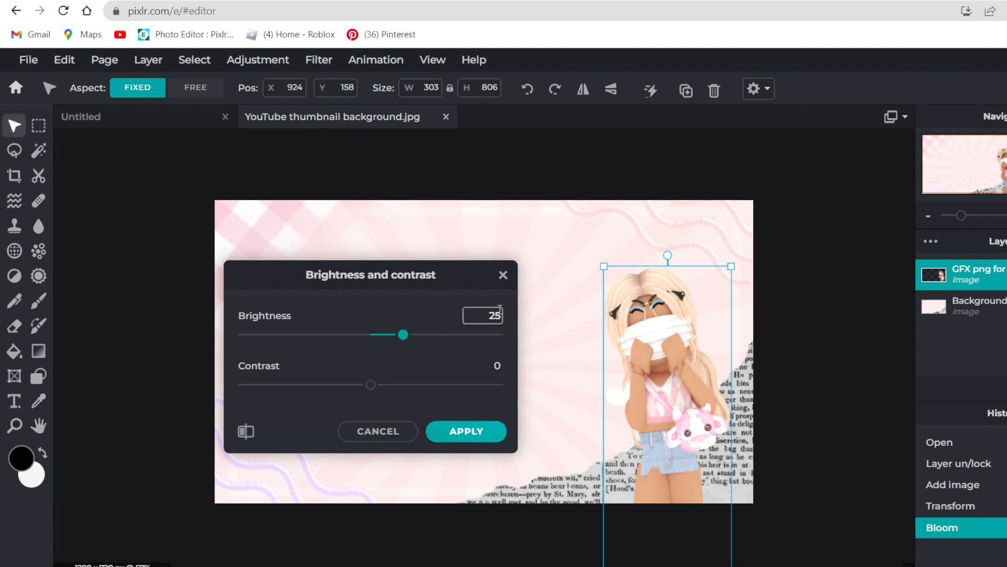
mouse_move(371, 385)
left_mouse_down()
mouse_move(384, 385)
mouse_move(377, 385)
left_mouse_up()
left_click(495, 366)
left_click(436, 402)
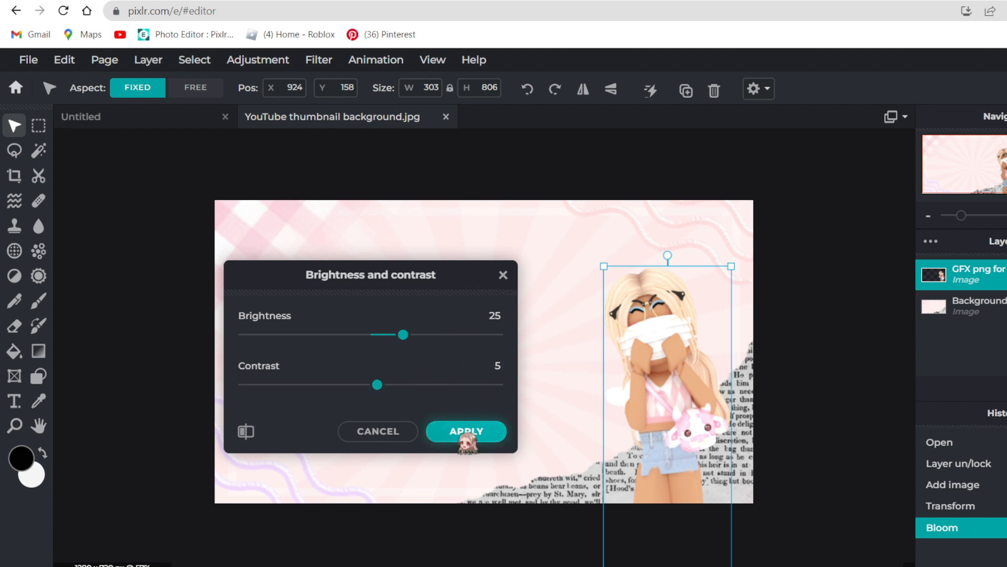
left_click(467, 431)
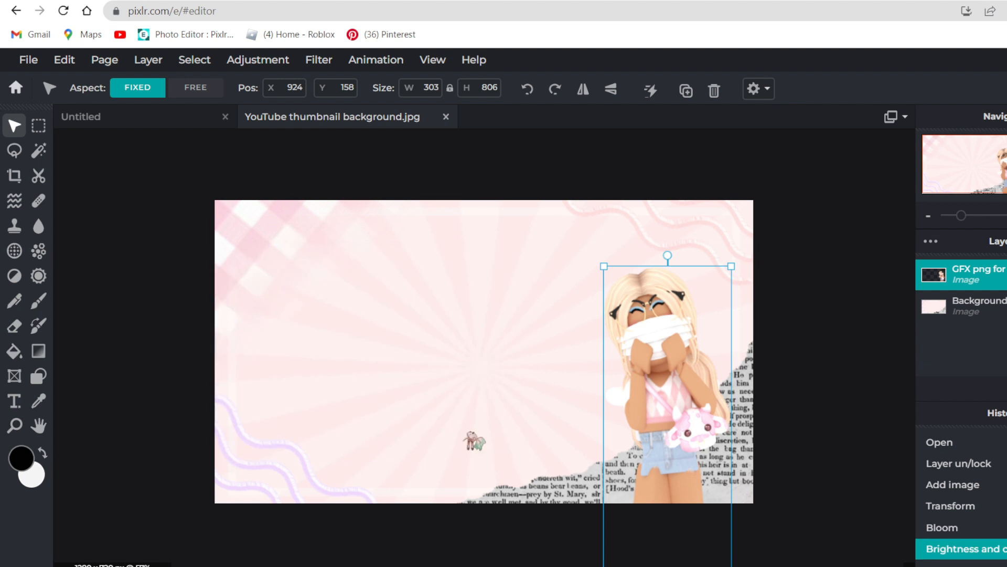
Adjust the character layer's temperature to 8 and tint to -13.
left_click(258, 64)
left_click(273, 166)
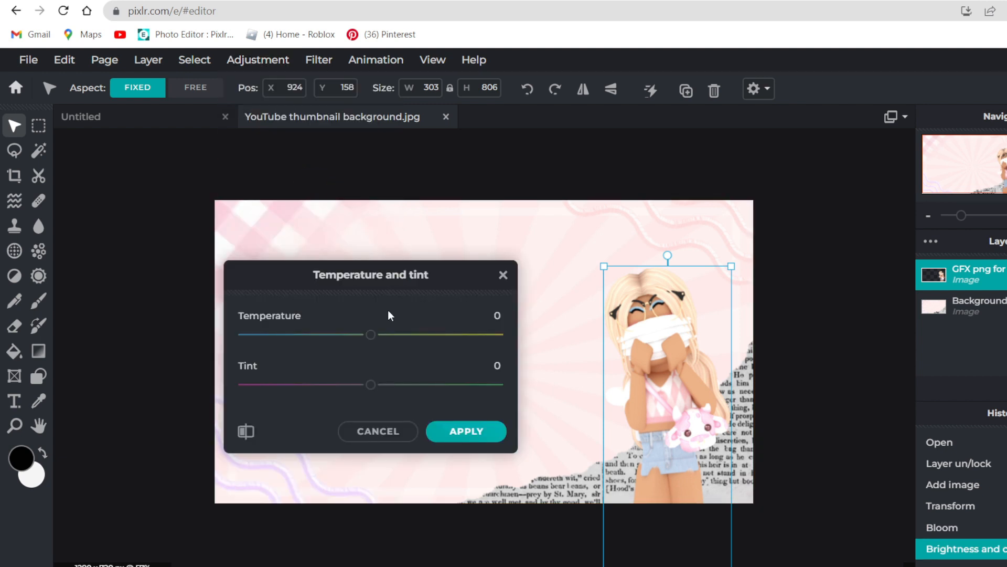
left_click_drag(371, 335, 389, 336)
mouse_move(371, 385)
left_mouse_down()
mouse_move(332, 385)
mouse_move(354, 384)
left_mouse_up()
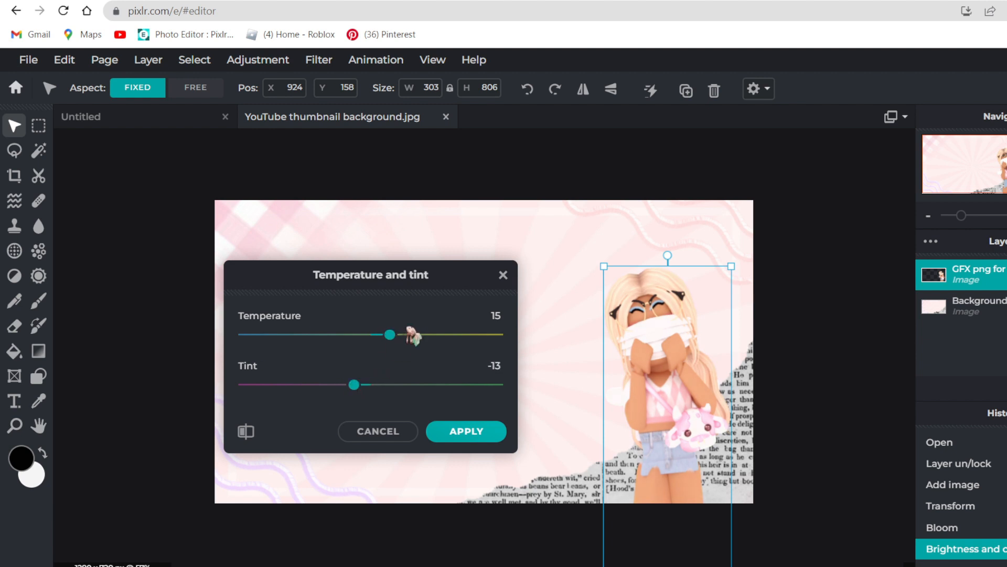
left_click_drag(389, 334, 381, 334)
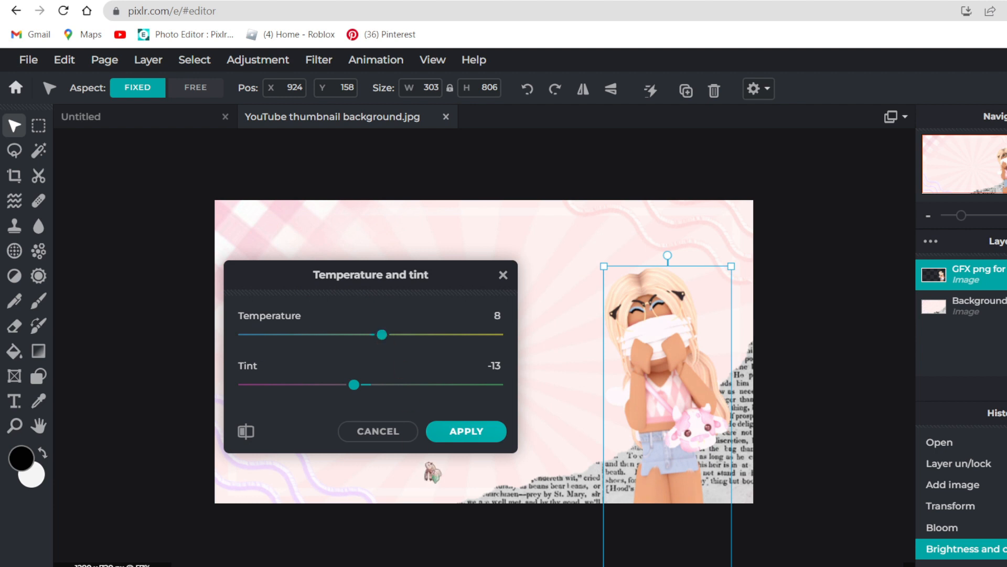
mouse_move(388, 273)
left_mouse_down()
mouse_move(375, 243)
mouse_move(400, 263)
left_mouse_up()
left_click(474, 419)
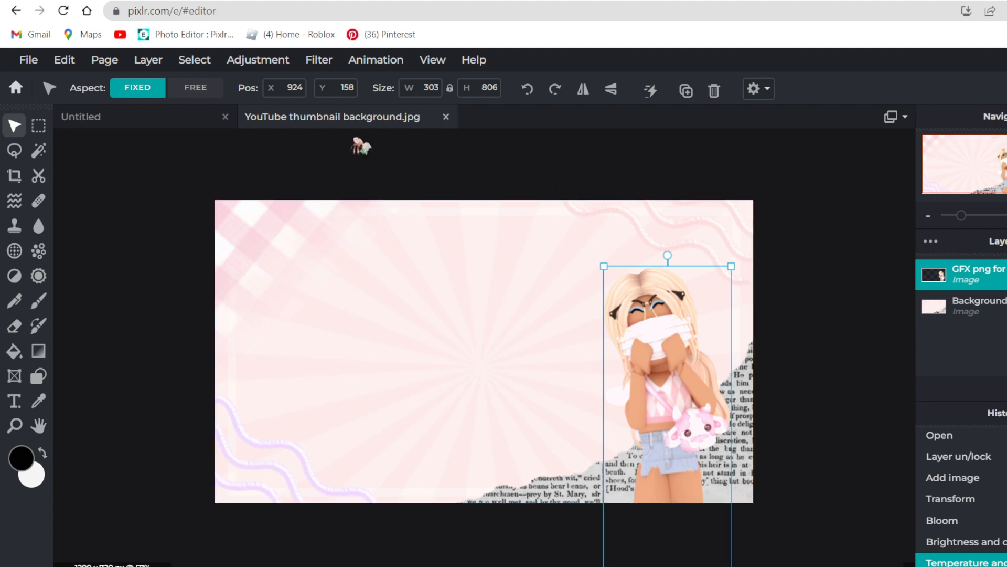
Add a white (#FFFFFF) outline of size 7 at 100% opacity around the character layer.
left_click(319, 59)
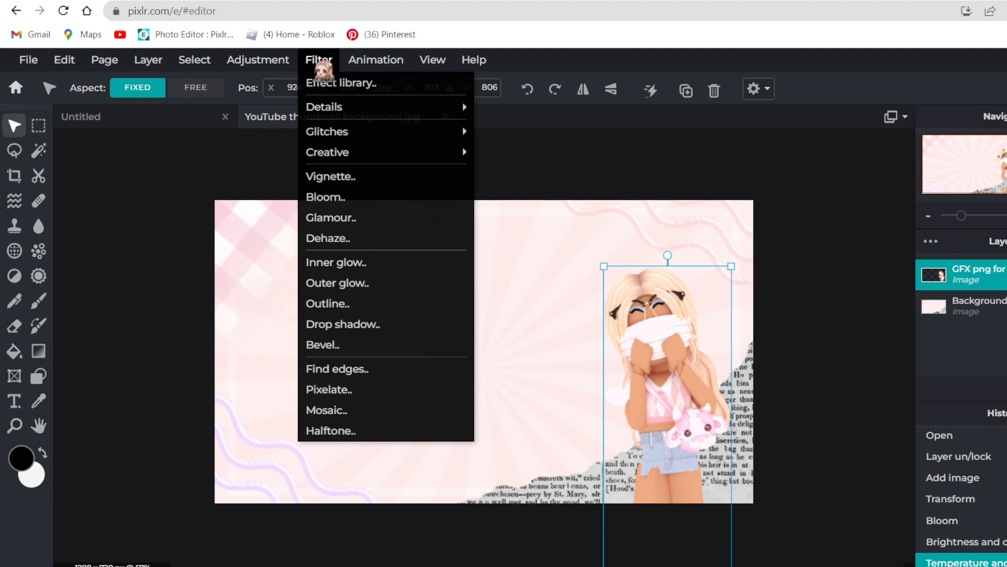
left_click(355, 305)
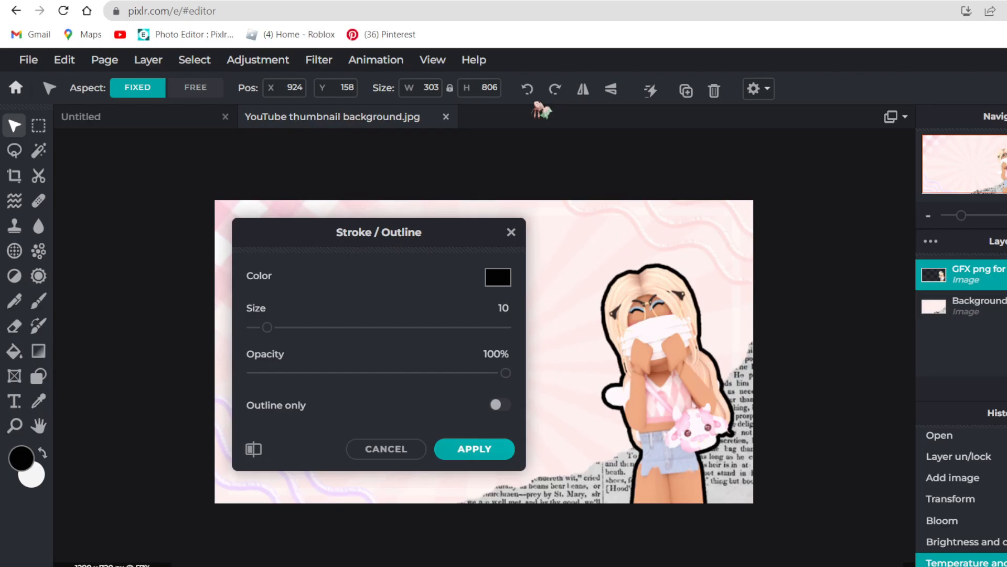
left_click(498, 277)
left_click_drag(289, 336, 202, 216)
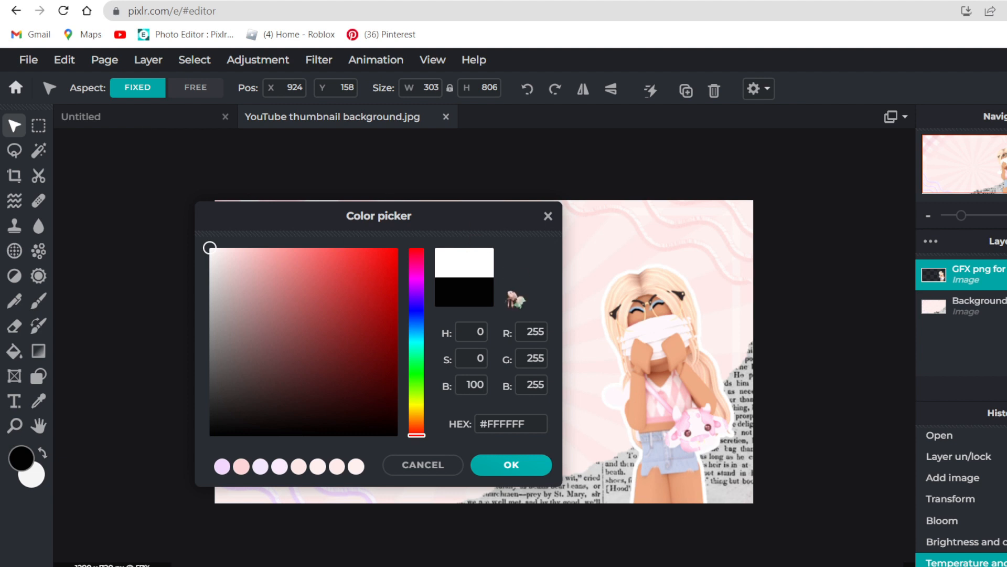
left_click(531, 452)
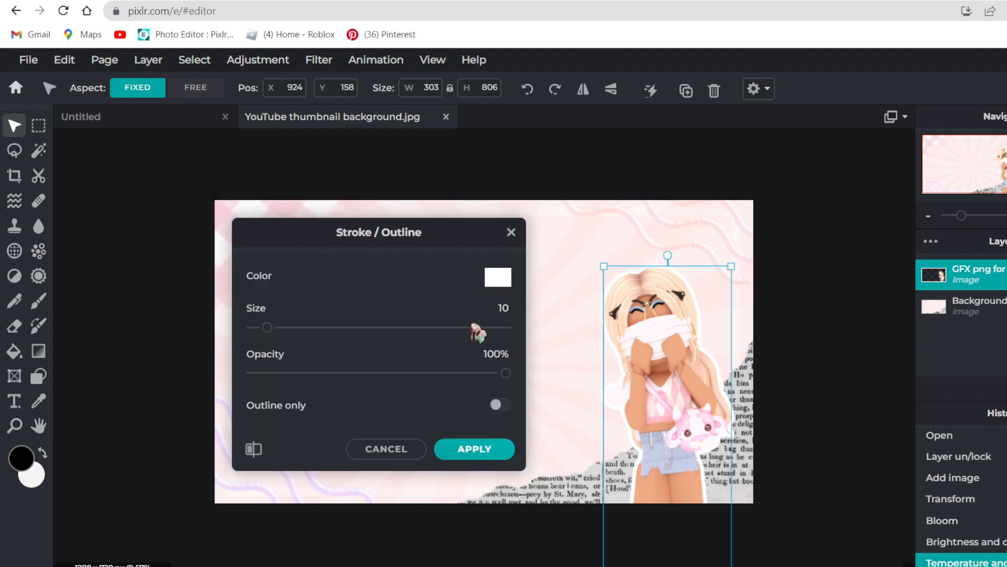
double_click(507, 308)
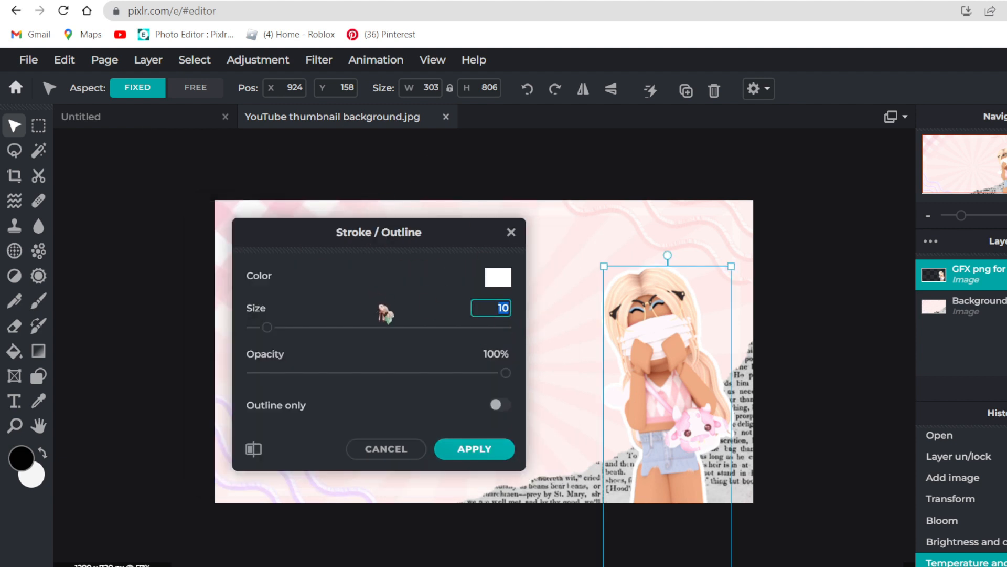
key("BackSpace")
type("7")
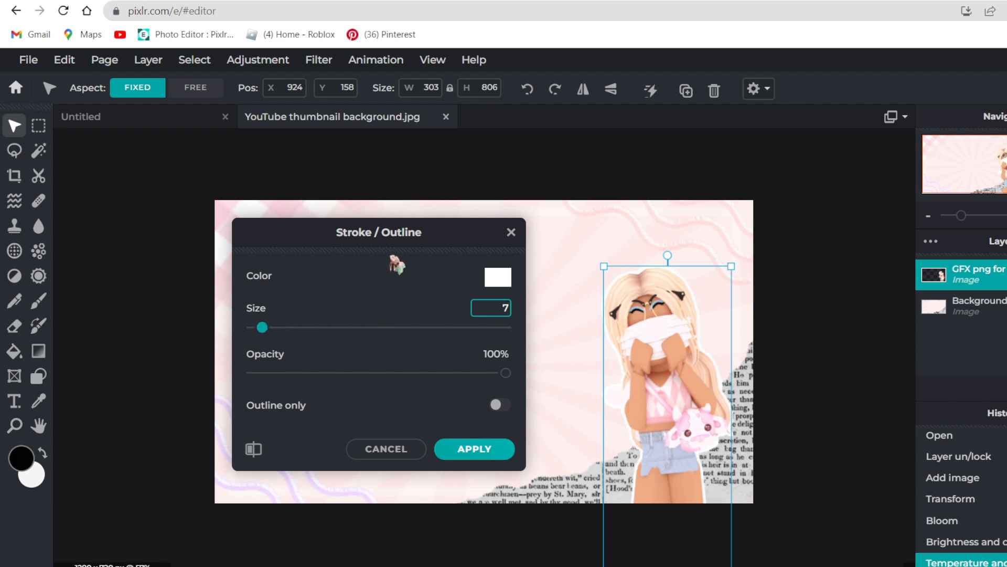
mouse_move(452, 232)
left_mouse_down()
mouse_move(459, 272)
mouse_move(479, 234)
left_mouse_up()
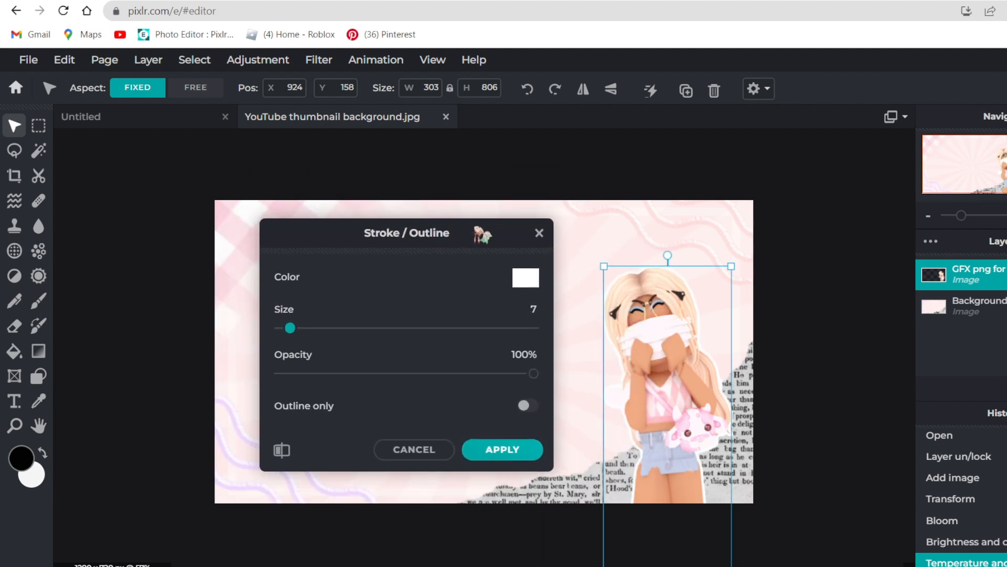
left_click(503, 453)
Start a drop shadow on the character layer with a 22 px X offset and a 9 px Y offset.
left_click(315, 61)
left_click(315, 60)
left_click(315, 61)
left_click(347, 324)
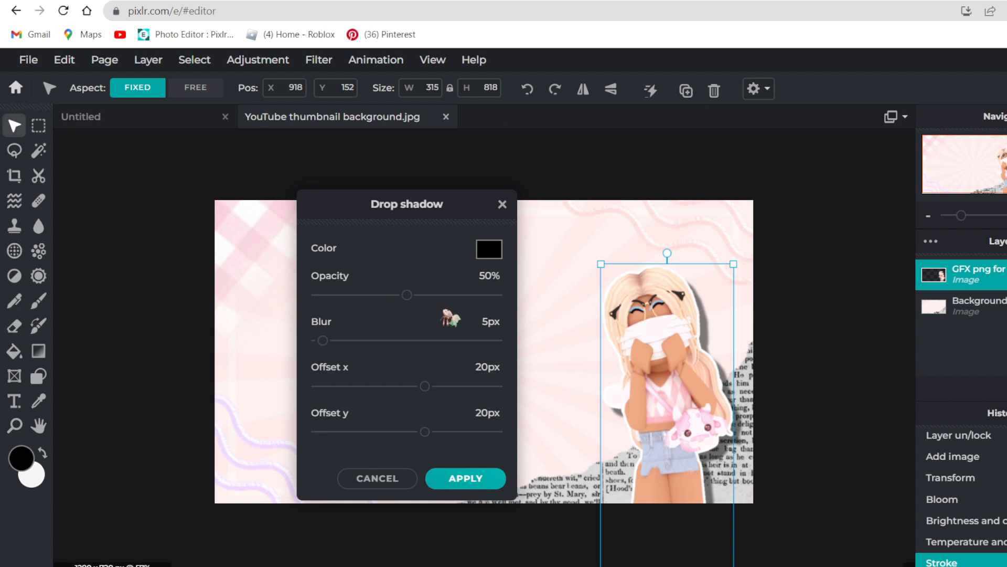
mouse_move(425, 386)
left_mouse_down()
mouse_move(411, 388)
mouse_move(427, 386)
left_mouse_up()
mouse_move(426, 433)
left_mouse_down()
mouse_move(438, 433)
mouse_move(416, 432)
left_mouse_up()
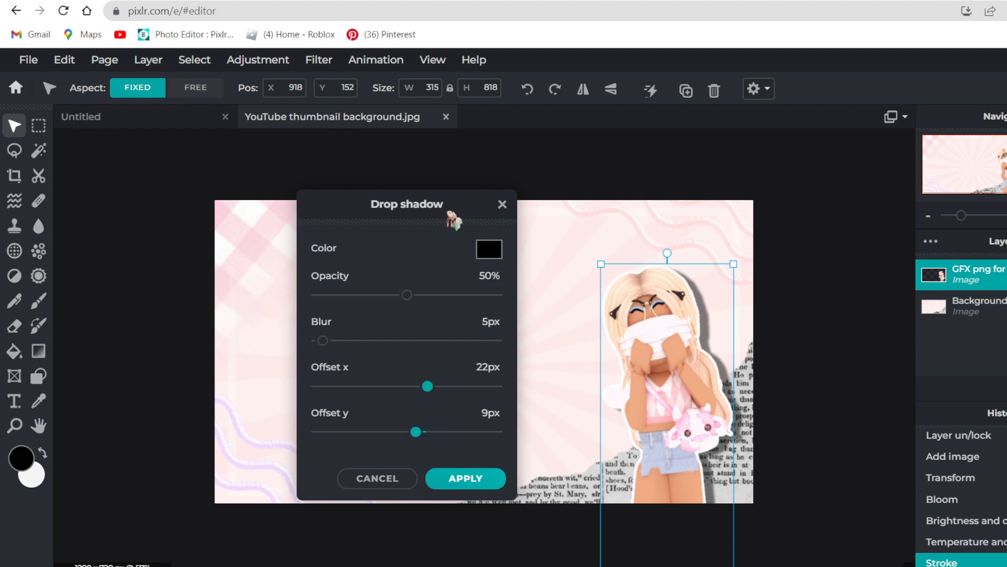
Apply the shadow in gray #848484 with lower opacity and more blur, and move the character to about X 902, Y 118.
left_click_drag(409, 296, 404, 295)
left_click(489, 249)
left_click_drag(272, 348, 184, 340)
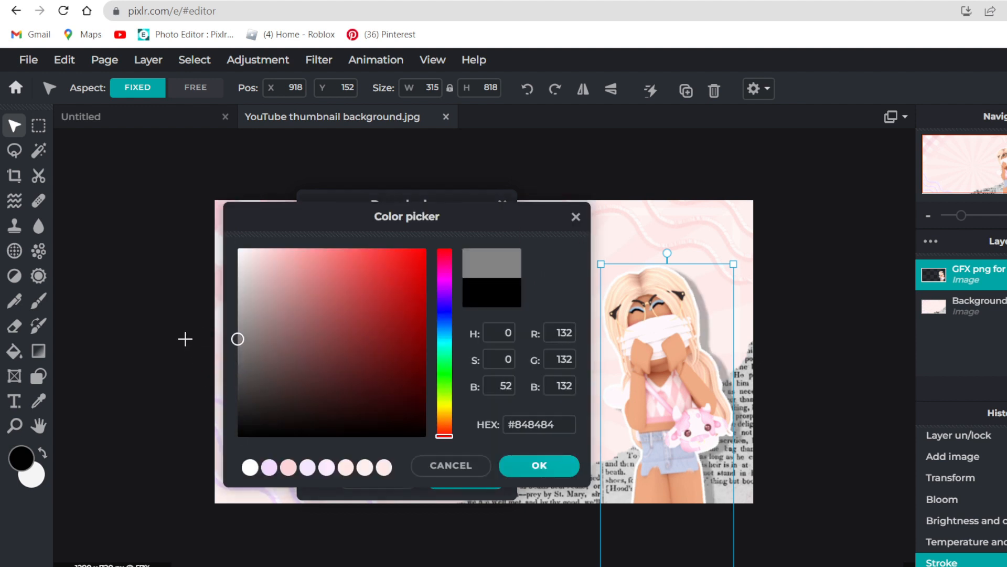
left_click(529, 466)
left_click_drag(415, 295, 393, 297)
left_click_drag(323, 340, 343, 340)
left_click(465, 478)
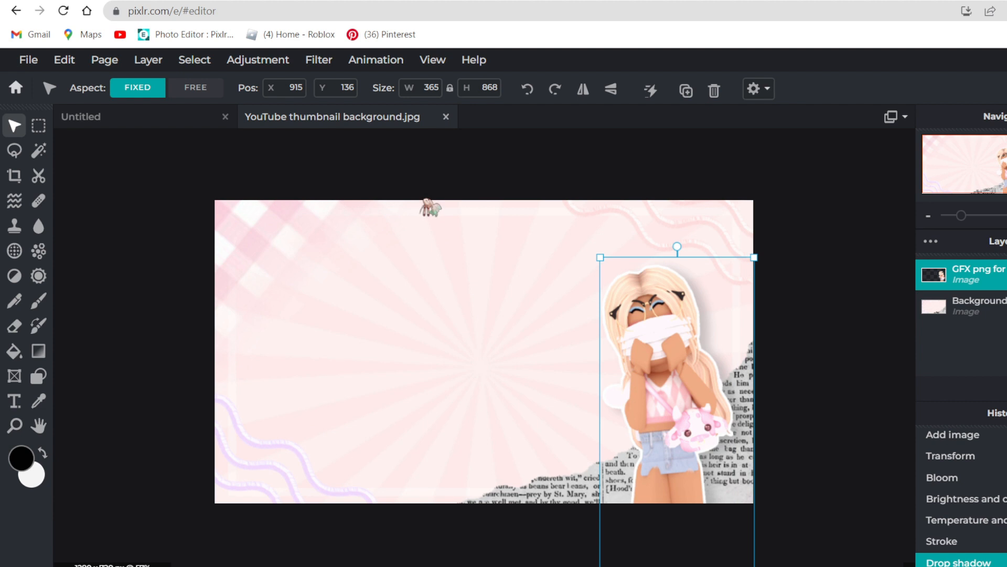
left_click_drag(657, 341, 649, 332)
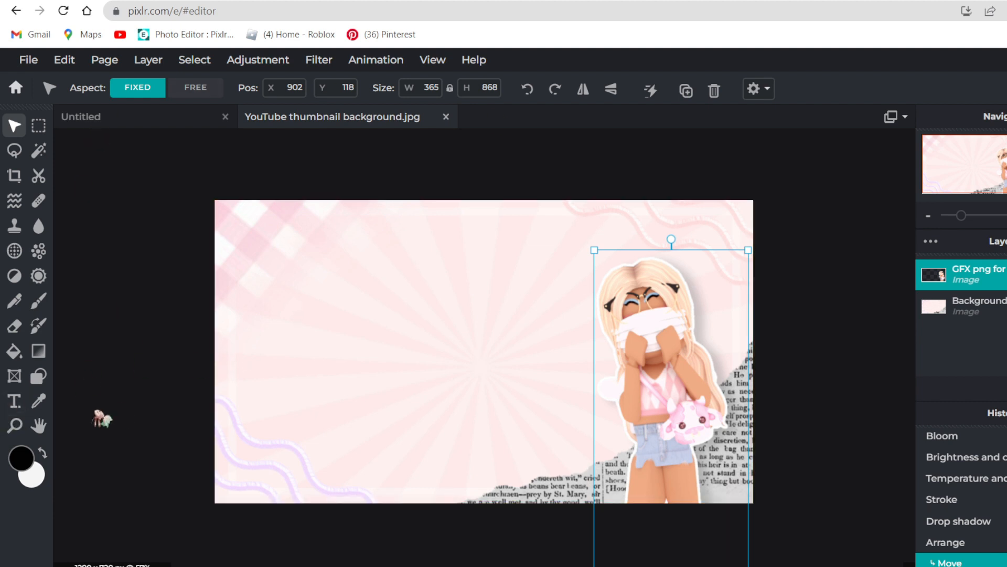
Add a text layer with the default placeholder text over the background beside the character.
left_click(14, 400)
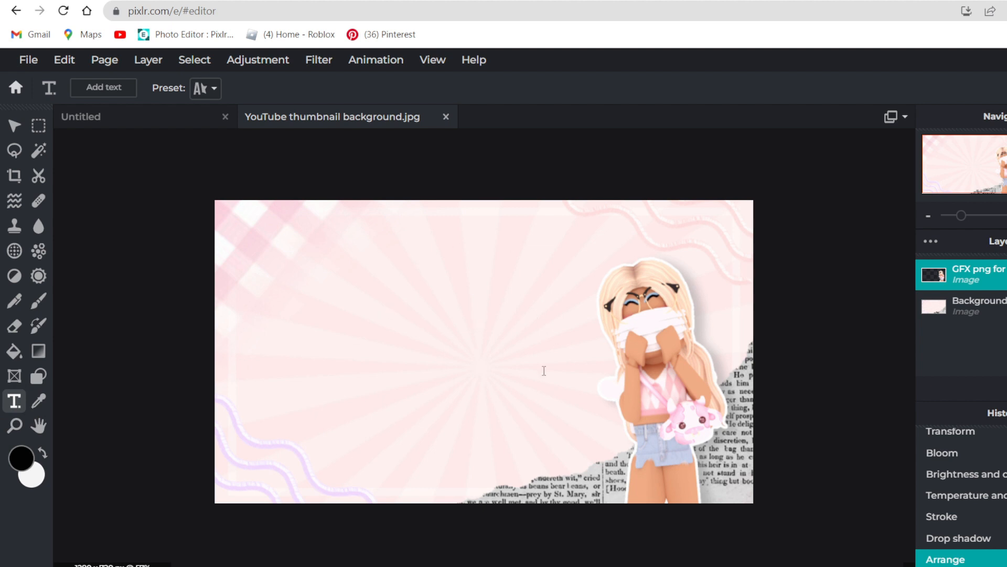
left_click(365, 321)
left_click(480, 394)
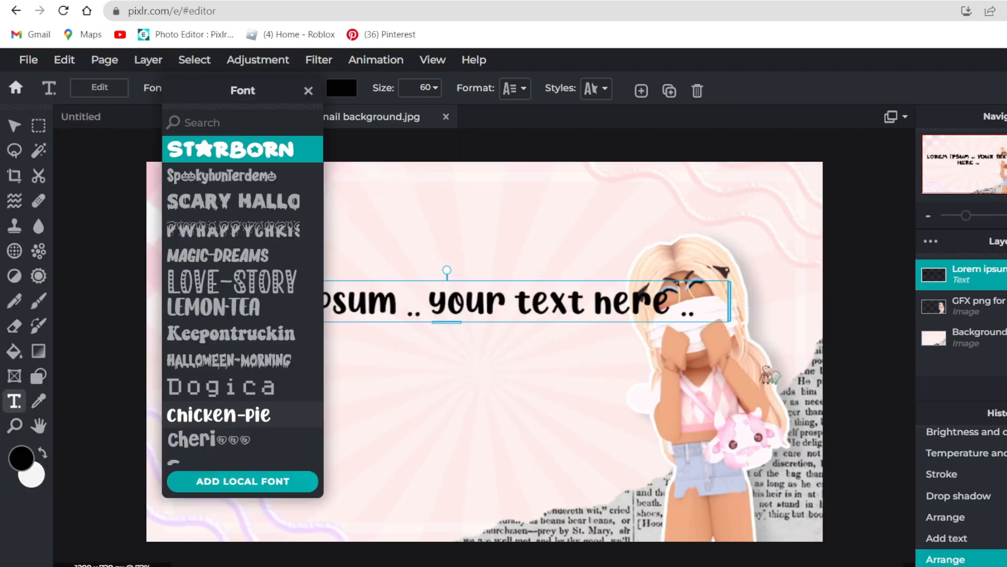
left_click(565, 391)
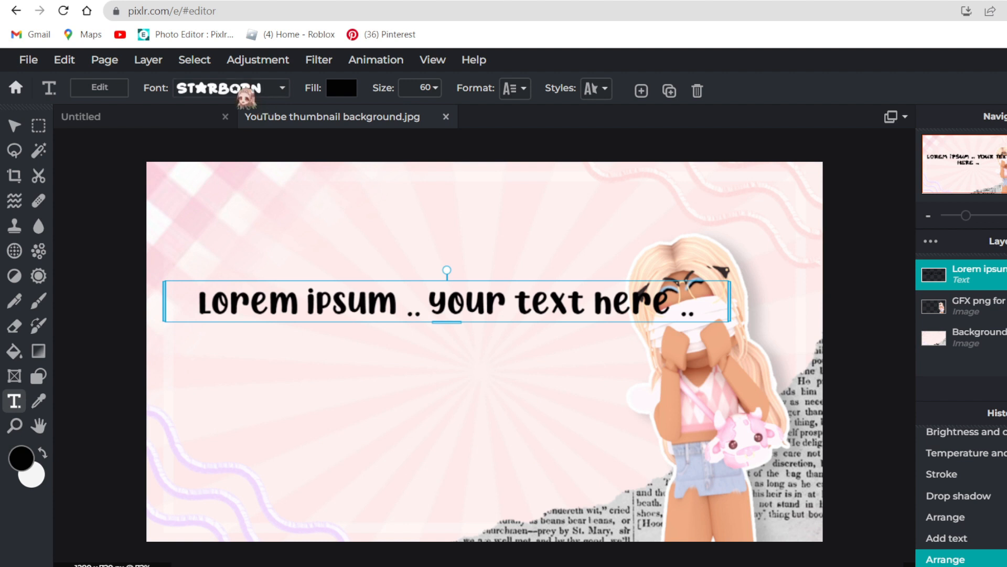
Browse the fonts on the placeholder text and set its font to Blomster.
left_click(245, 89)
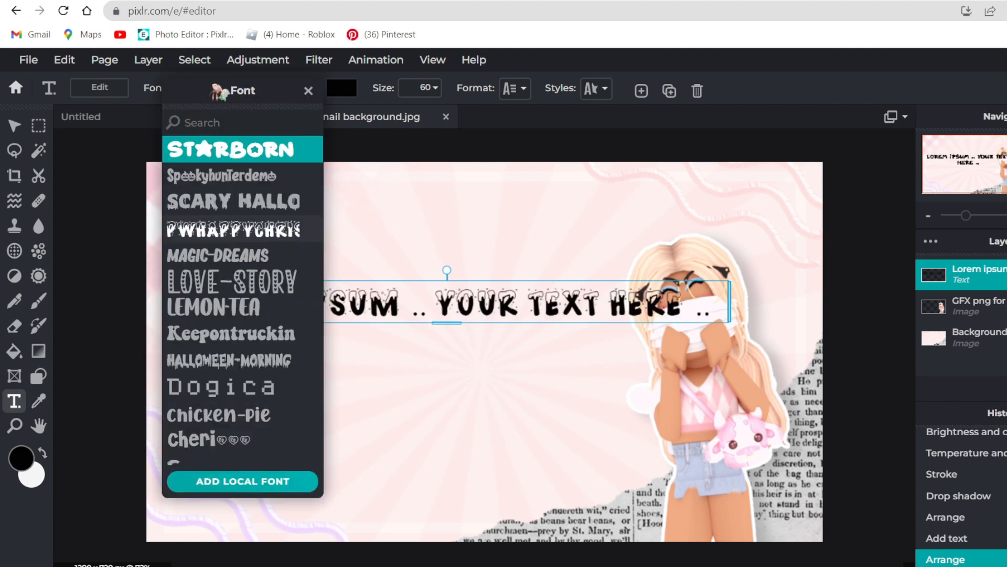
left_click(307, 92)
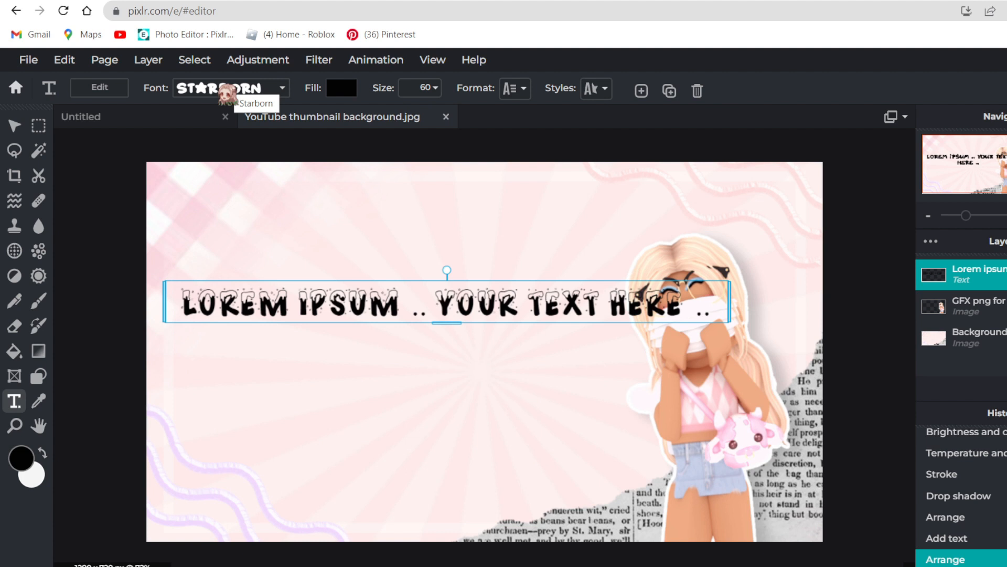
left_click(225, 92)
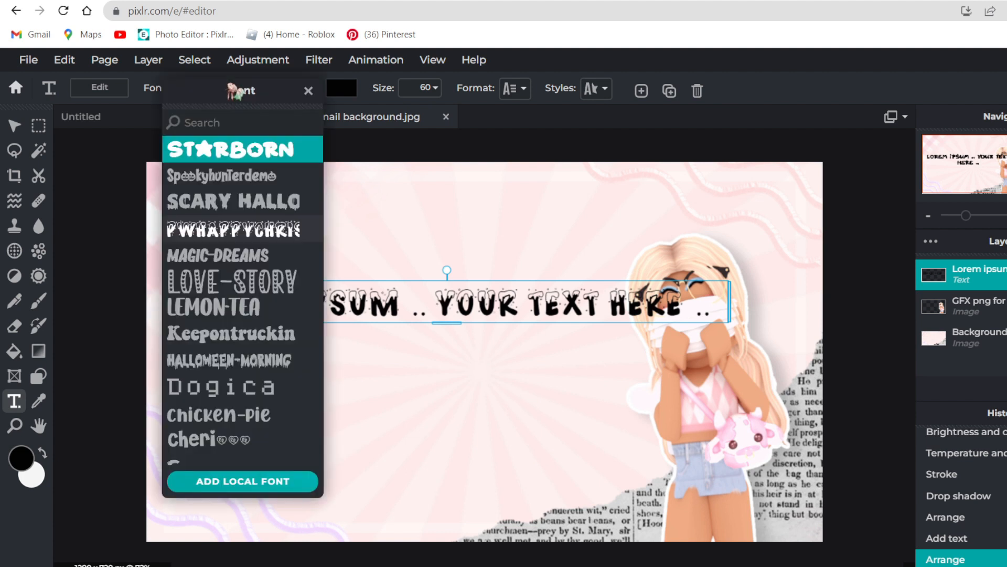
left_click(212, 92)
left_click(209, 92)
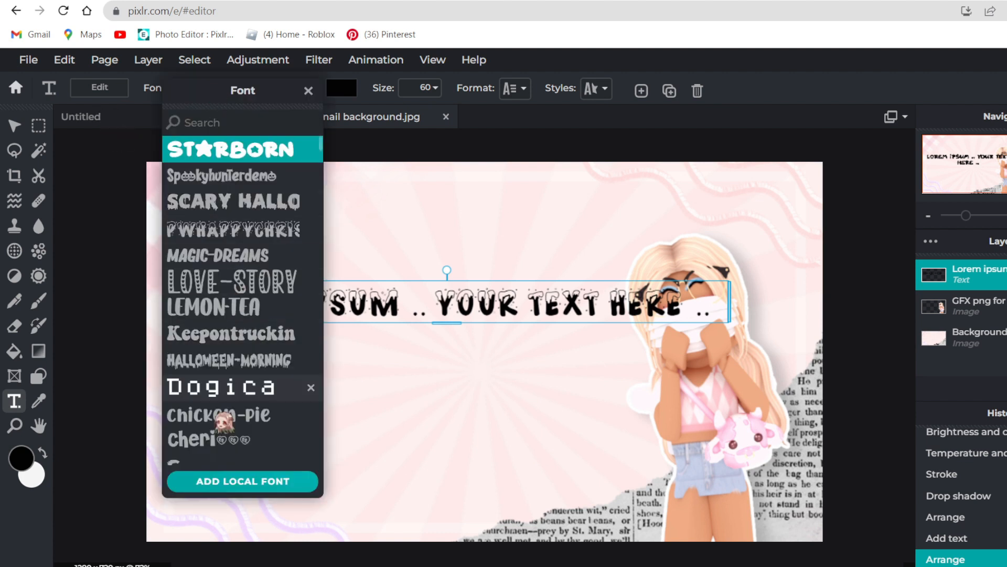
scroll(236, 404, "down", 5)
scroll(249, 395, "down", 3)
scroll(252, 398, "up", 9)
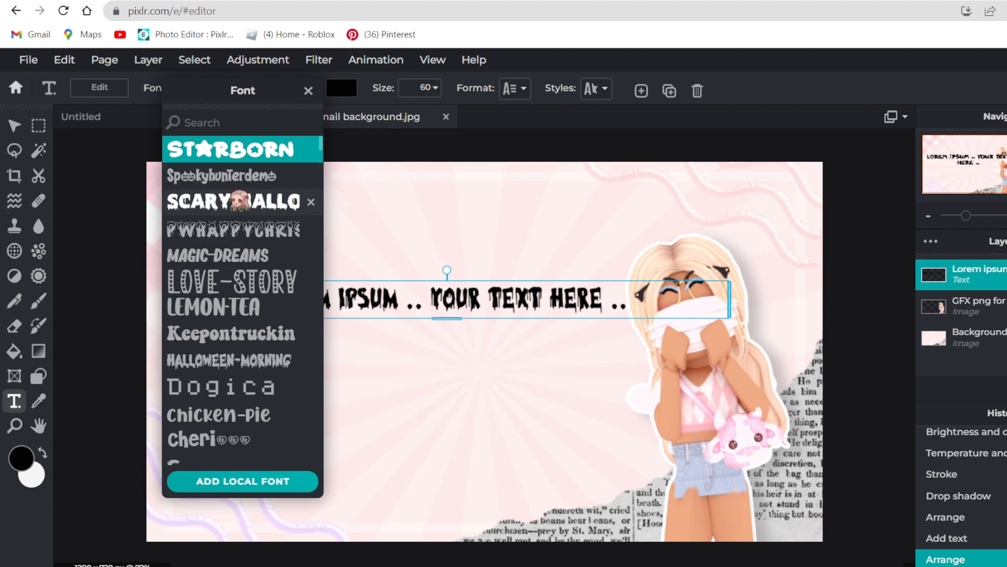
scroll(231, 247, "down", 3)
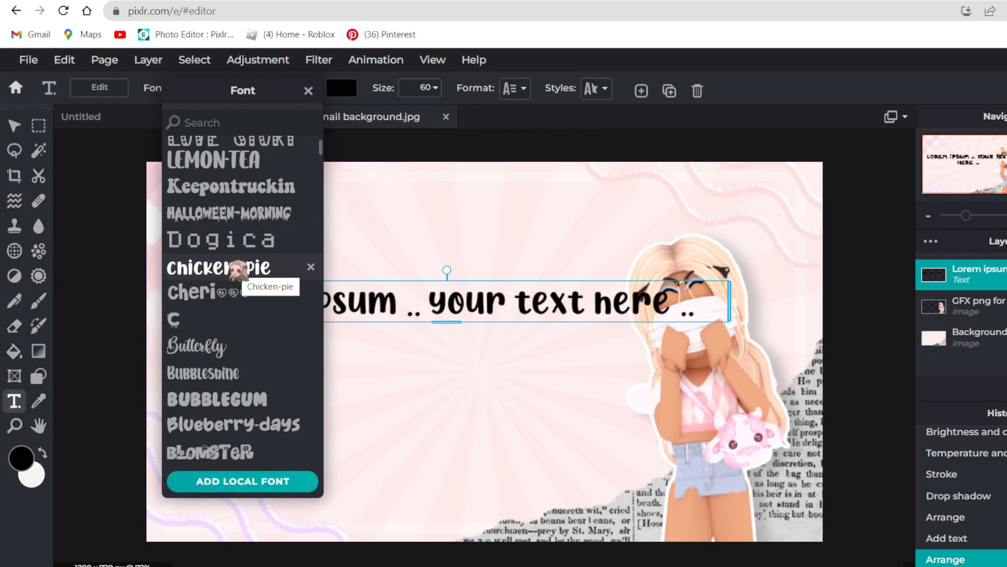
scroll(346, 349, "down", 3)
left_click(358, 351)
left_click(226, 387)
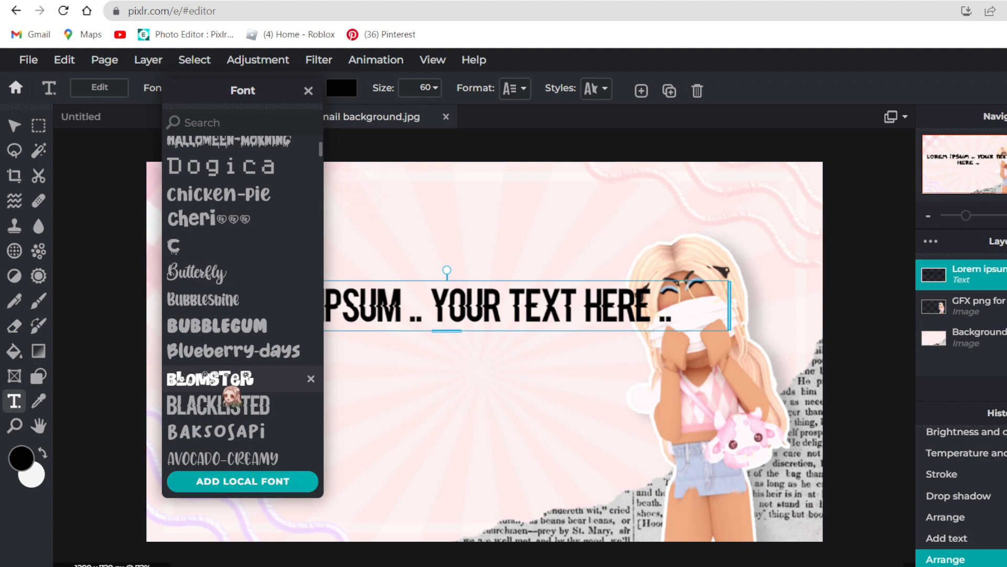
left_click(238, 373)
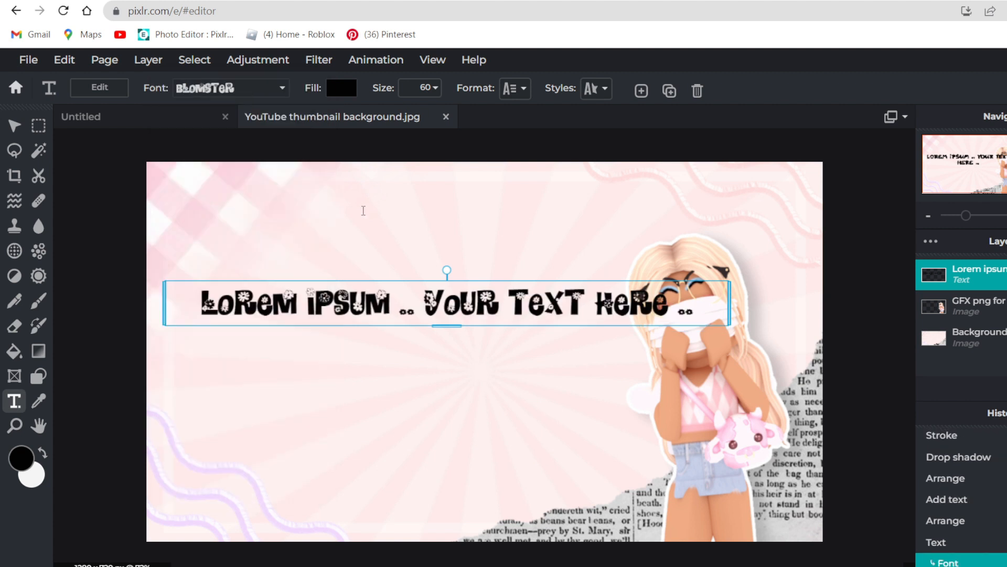
Replace the placeholder text with "How To" and place it near the middle of the thumbnail.
left_click_drag(402, 302, 374, 317)
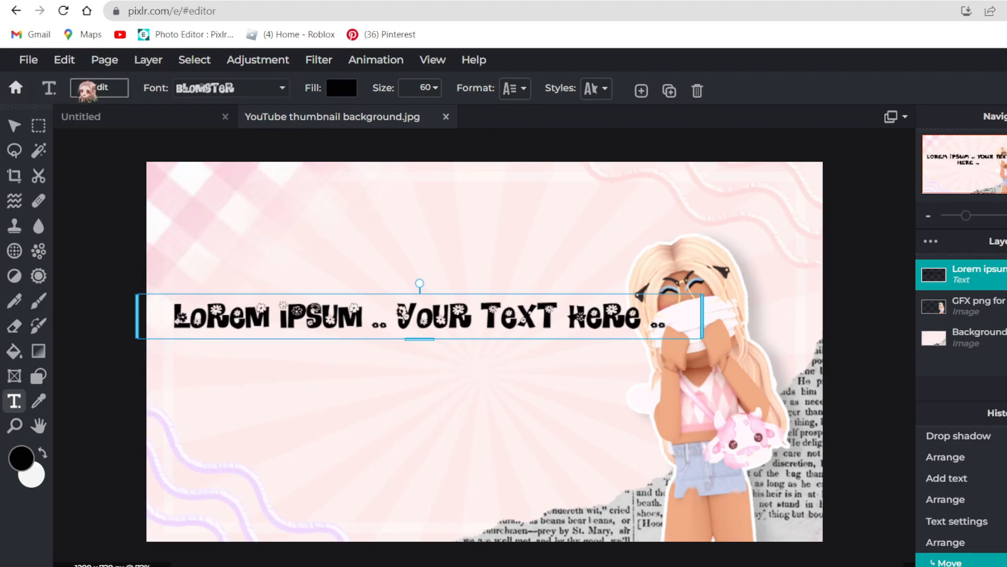
double_click(374, 308)
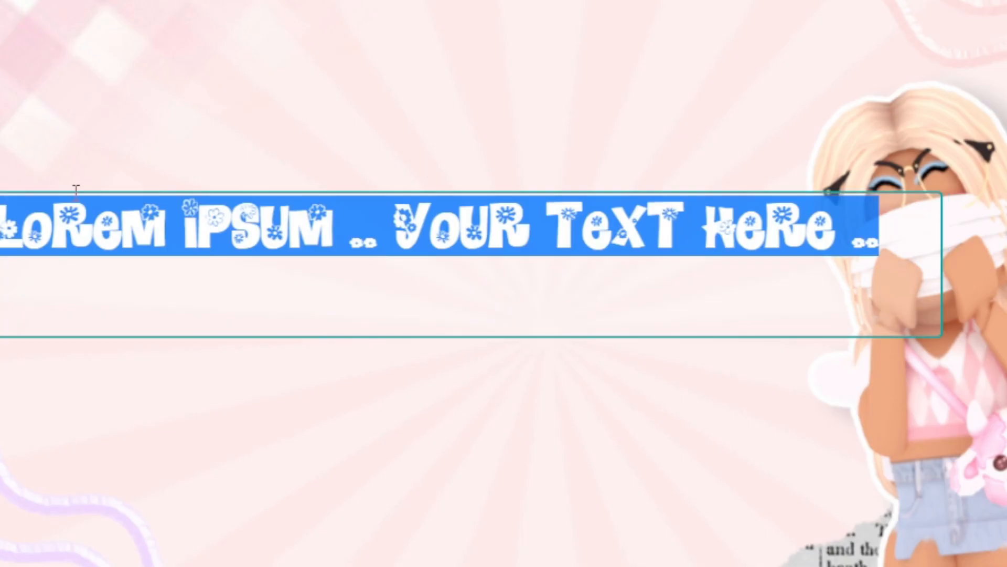
key("BackSpace")
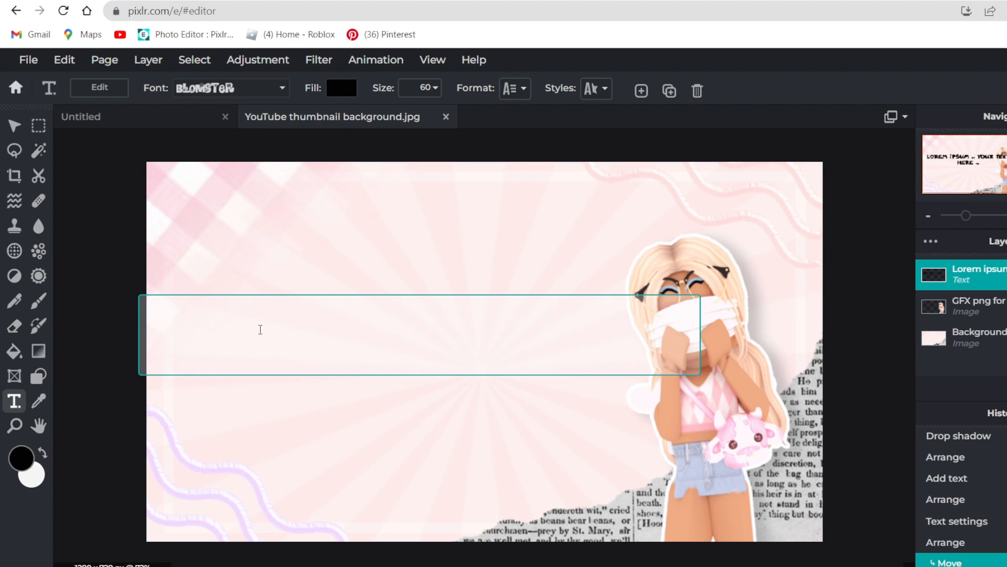
type("How To")
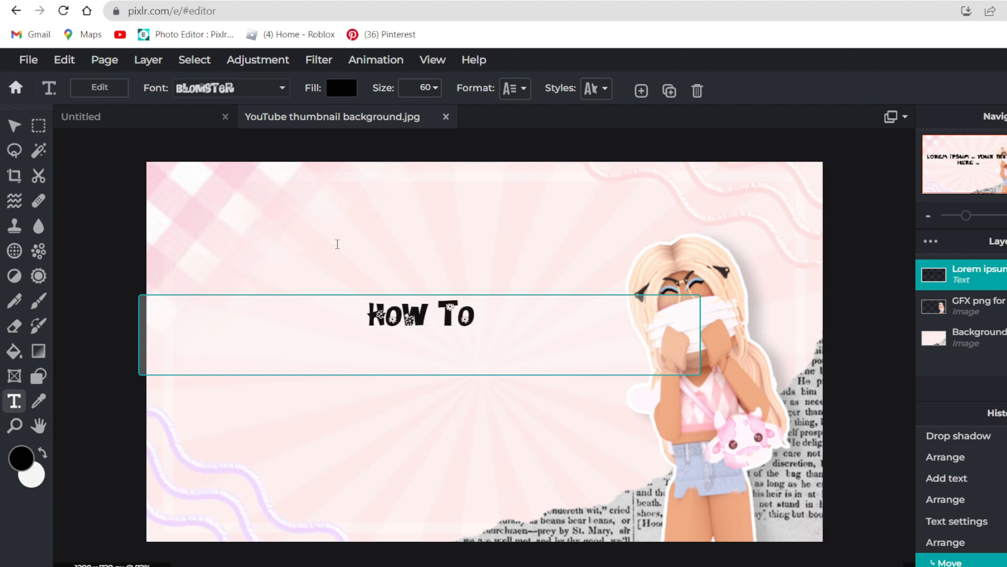
left_click(335, 247)
left_click_drag(429, 302, 445, 288)
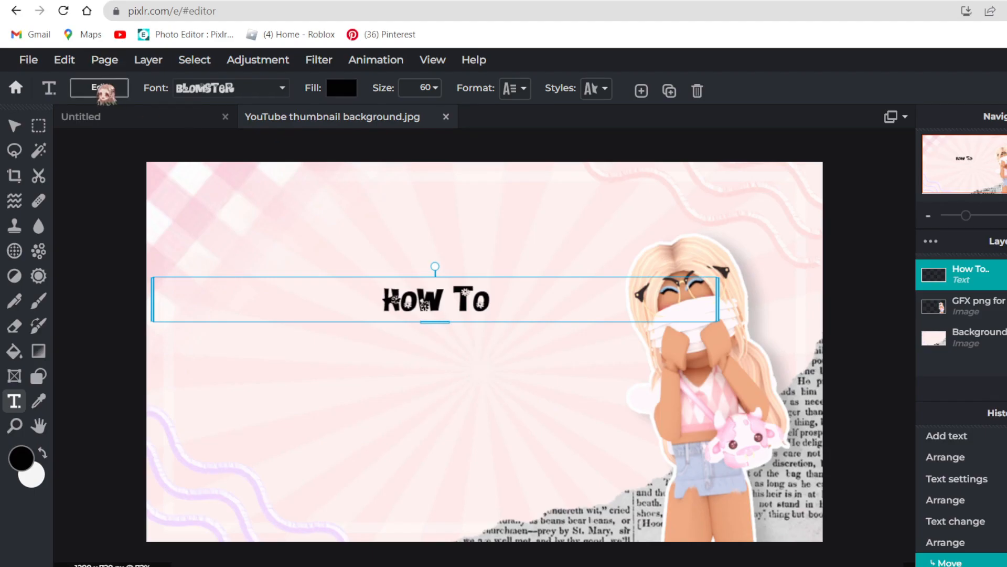
left_click(105, 88)
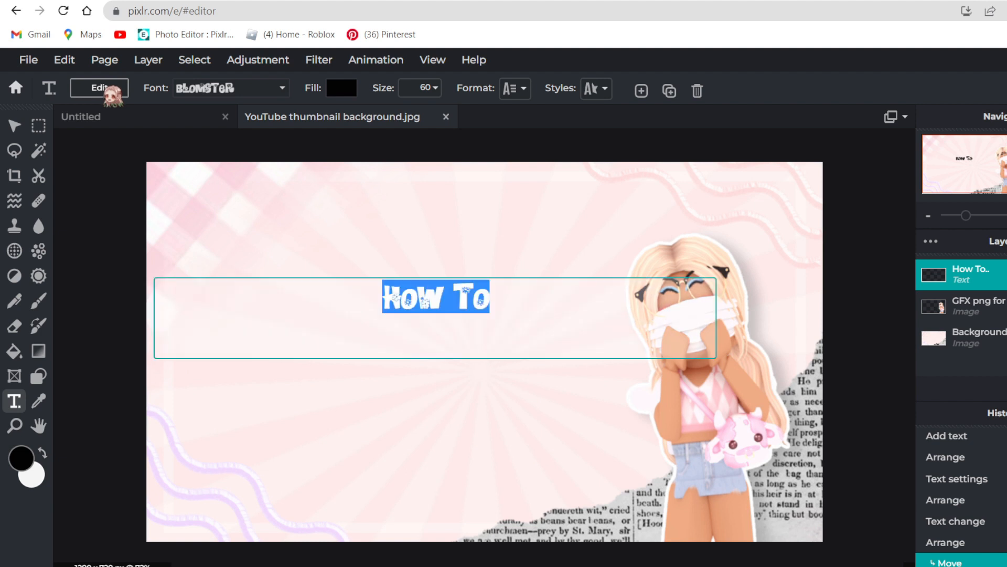
left_click(325, 232)
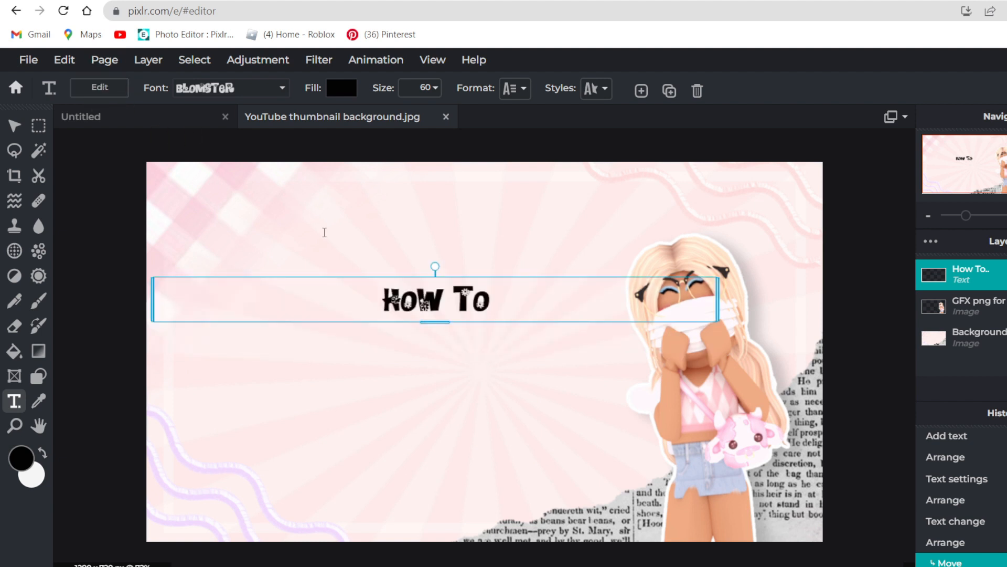
Enlarge the "How To" text to about size 152 and move it into the upper area beside the character.
left_click_drag(434, 369, 433, 342)
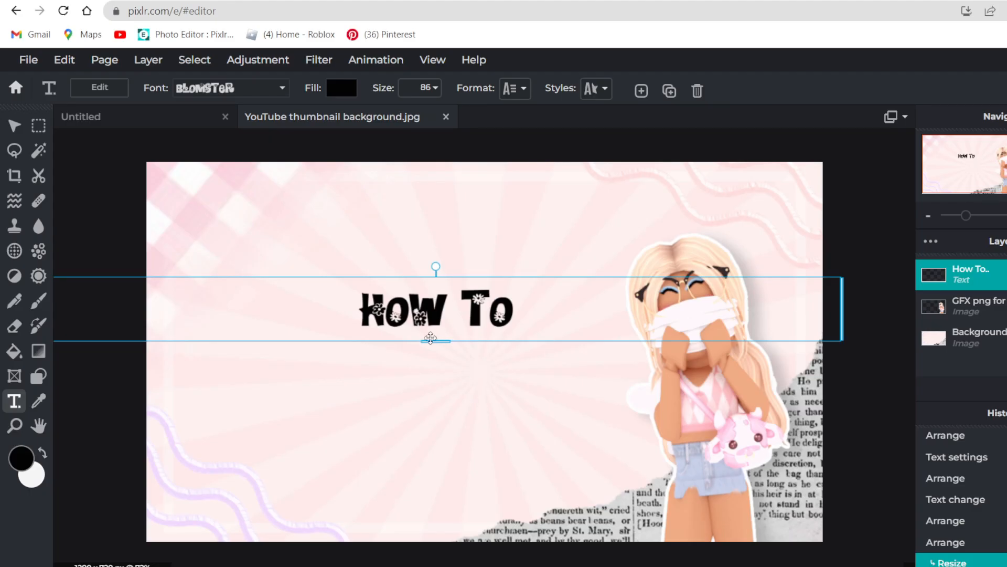
left_click_drag(436, 339, 425, 369)
left_click_drag(452, 336, 438, 303)
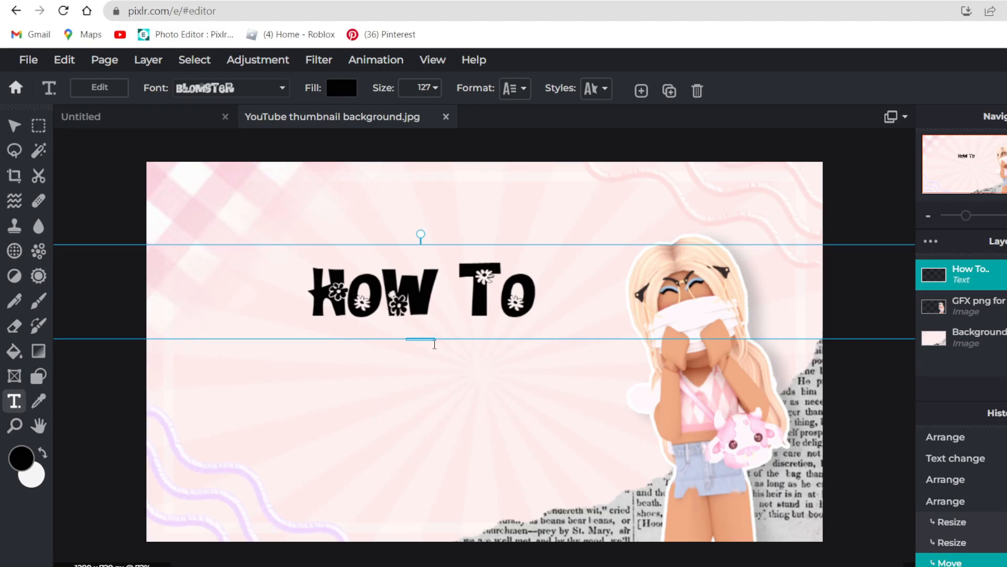
left_click_drag(424, 340, 423, 358)
left_click_drag(439, 319, 410, 298)
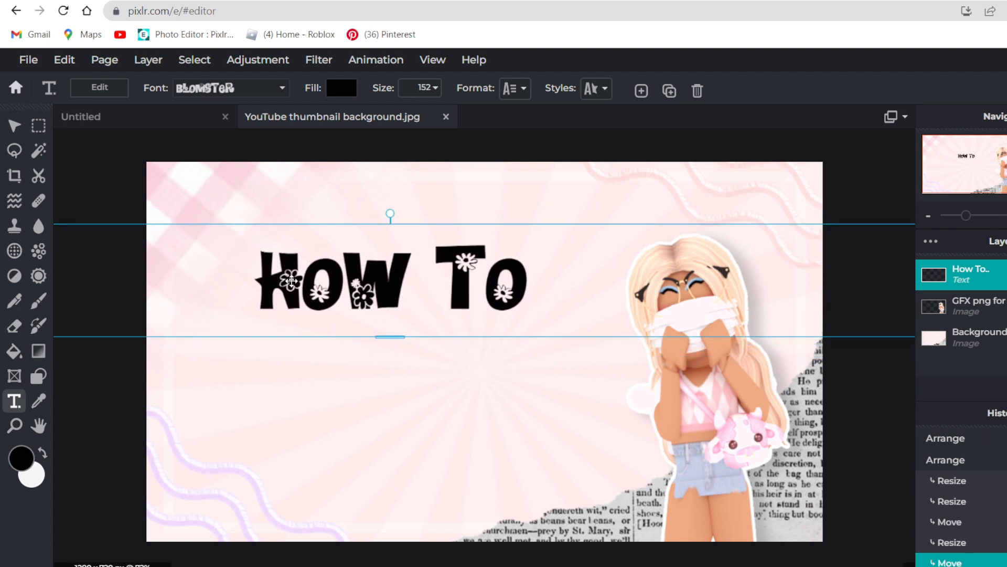
Change the "How To" text's fill to a linear gradient.
left_click(345, 92)
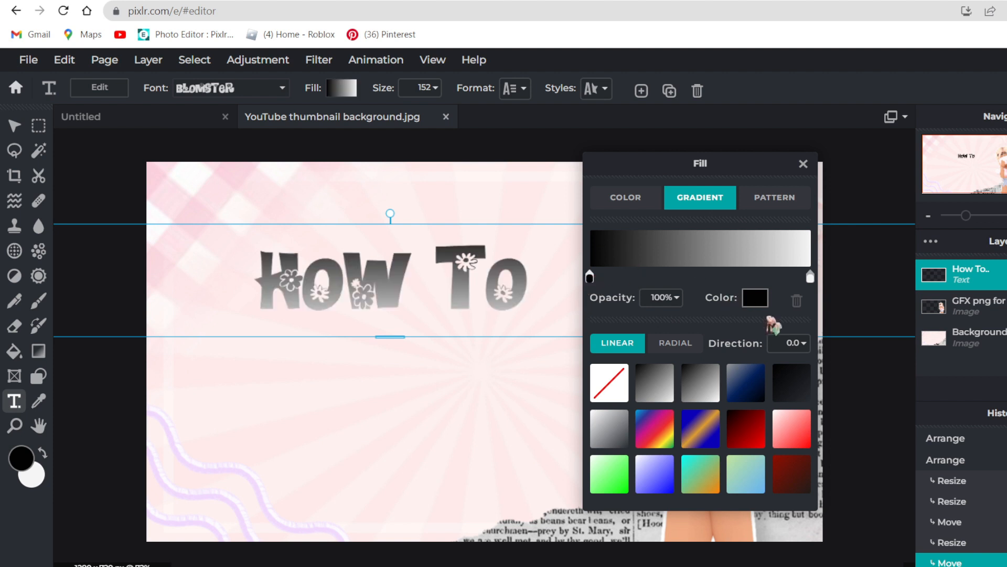
left_click(756, 298)
left_click_drag(309, 282, 264, 246)
left_click(474, 468)
left_click(637, 202)
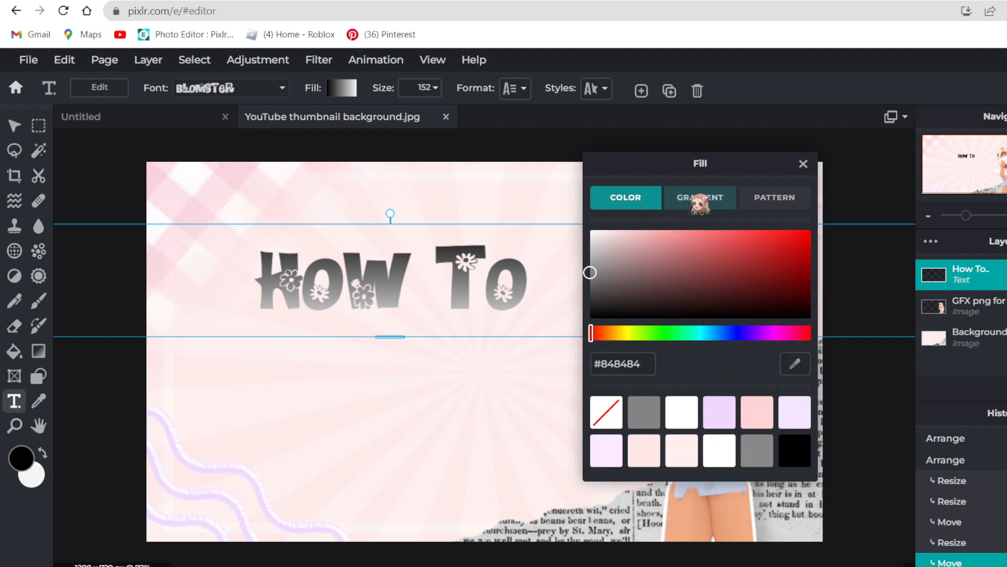
left_click(698, 197)
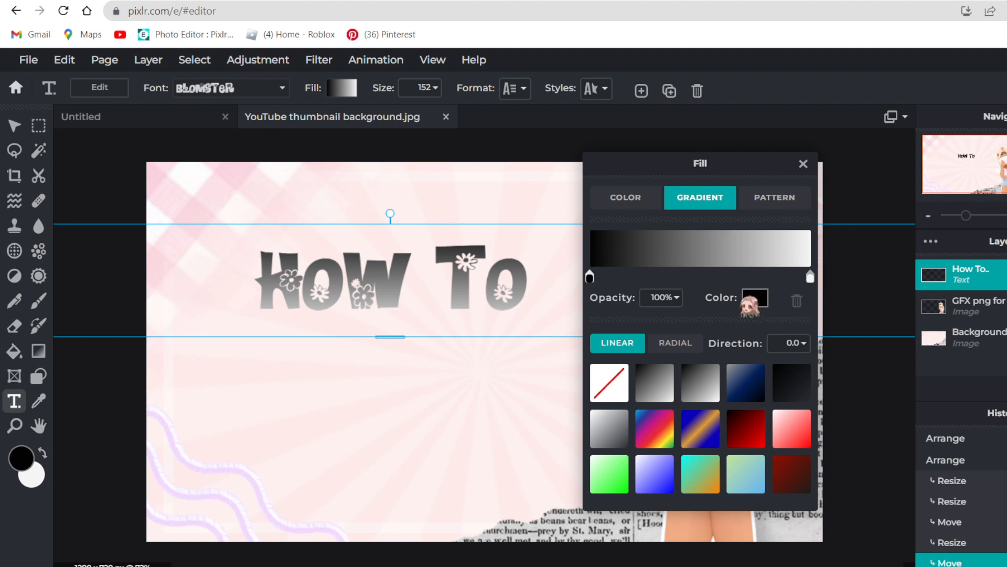
Set the start colour of the "How To" text's gradient fill to very pale pink, #FFEDED.
left_click(754, 297)
left_click_drag(442, 273, 445, 221)
left_click_drag(263, 257, 253, 235)
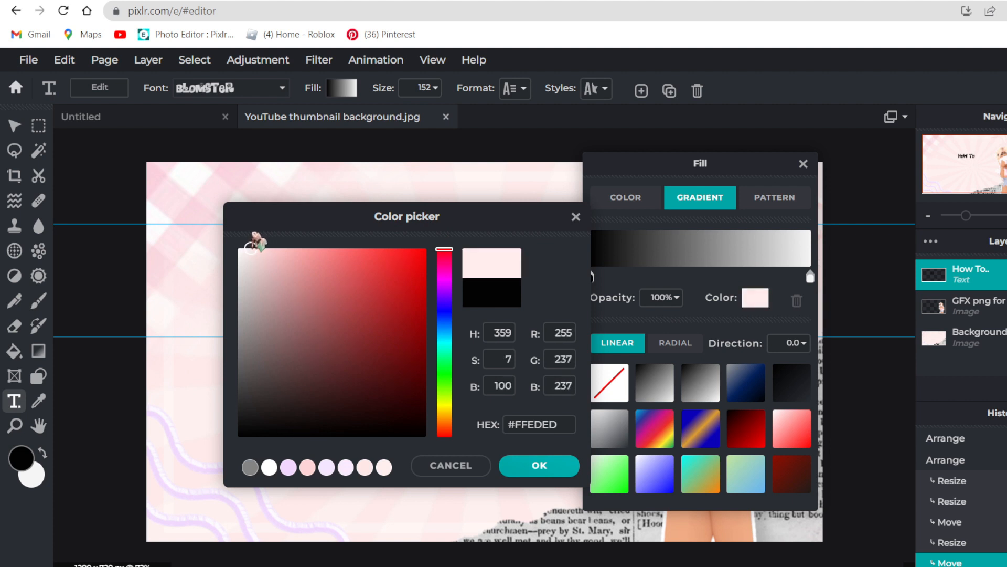
left_click(539, 464)
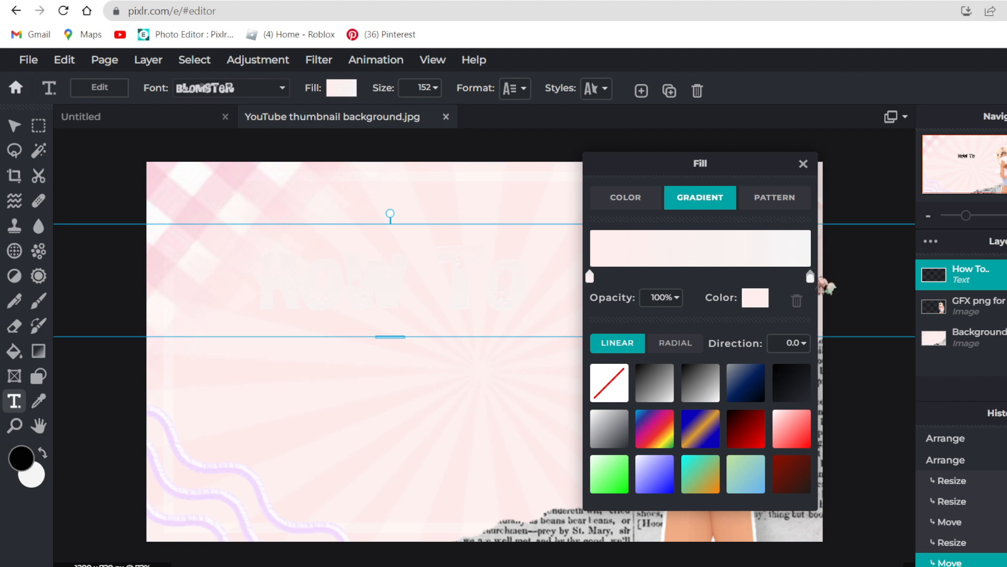
Set the gradient's end colour to a light pink of about #FFE2E3 and close the fill settings.
left_click(811, 277)
left_click(756, 297)
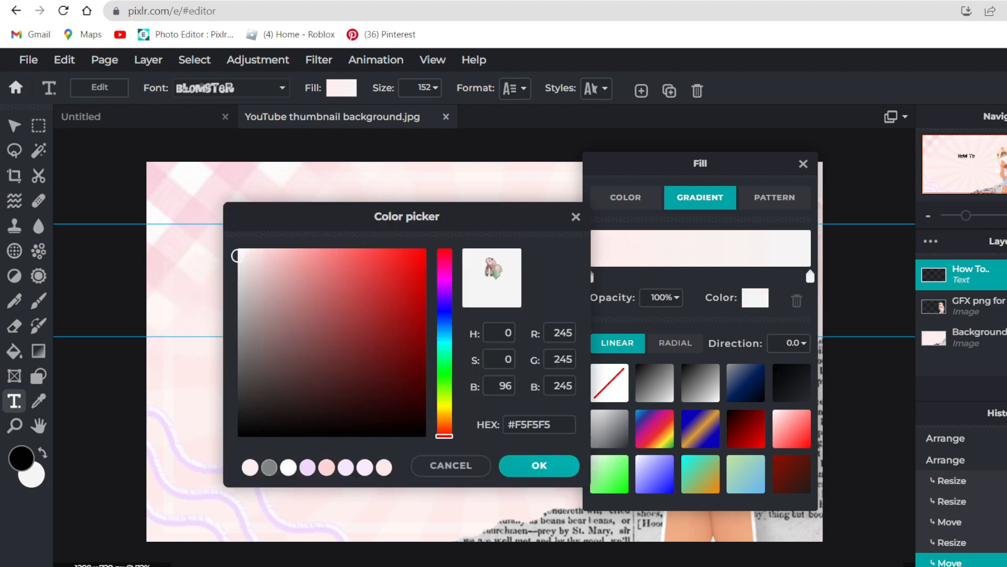
left_click_drag(443, 280, 446, 201)
left_click(258, 249)
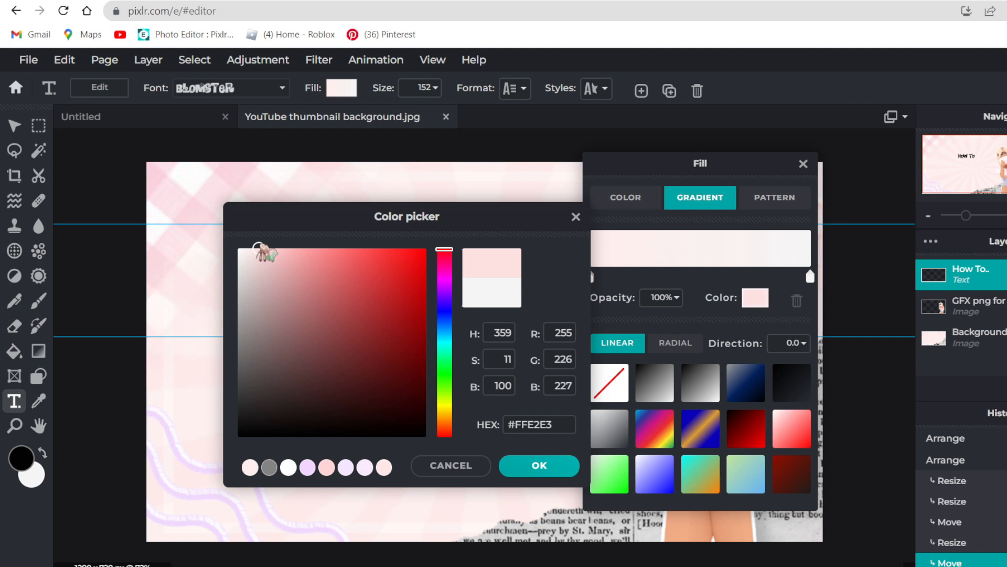
left_click_drag(258, 249, 256, 247)
left_click(537, 465)
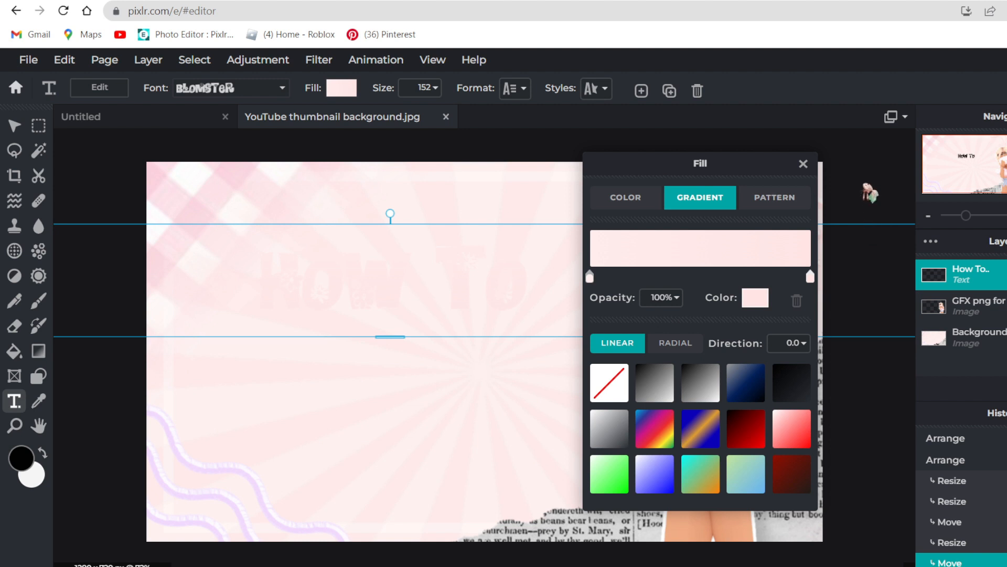
left_click_drag(800, 164, 443, 166)
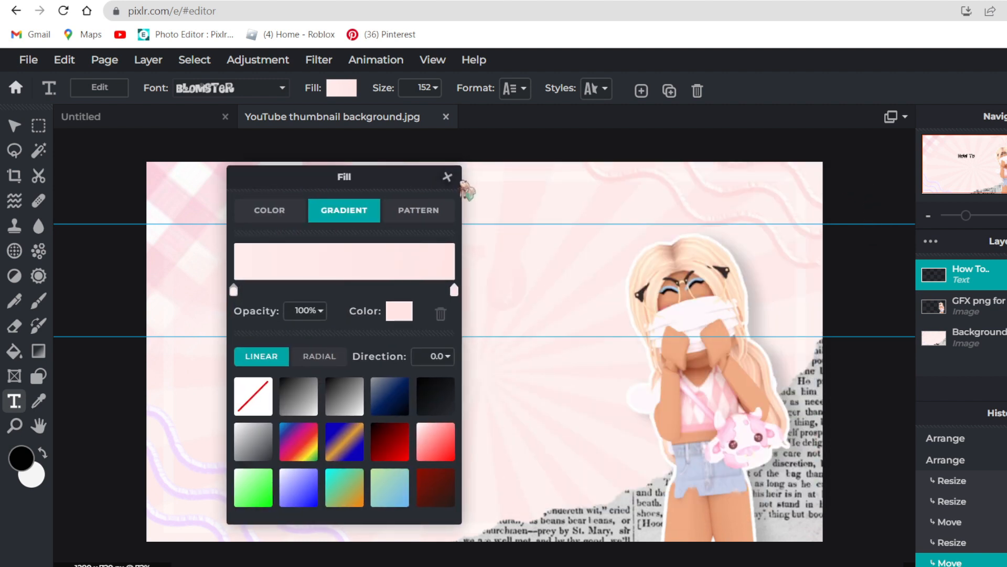
left_click(445, 164)
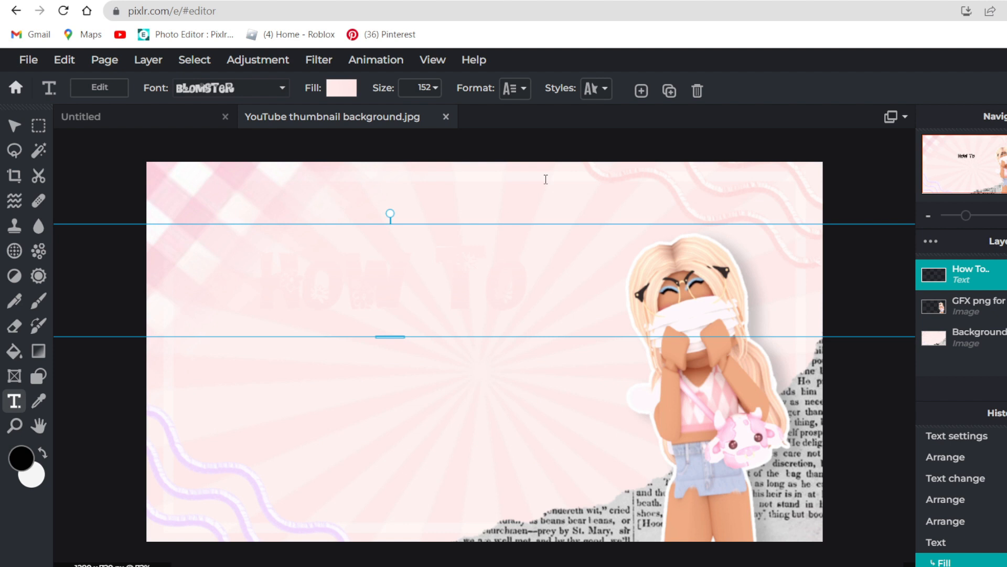
Add an outline style to the "How To" text and set its colour to white, #FFFFFF.
left_click(598, 89)
left_click(582, 253)
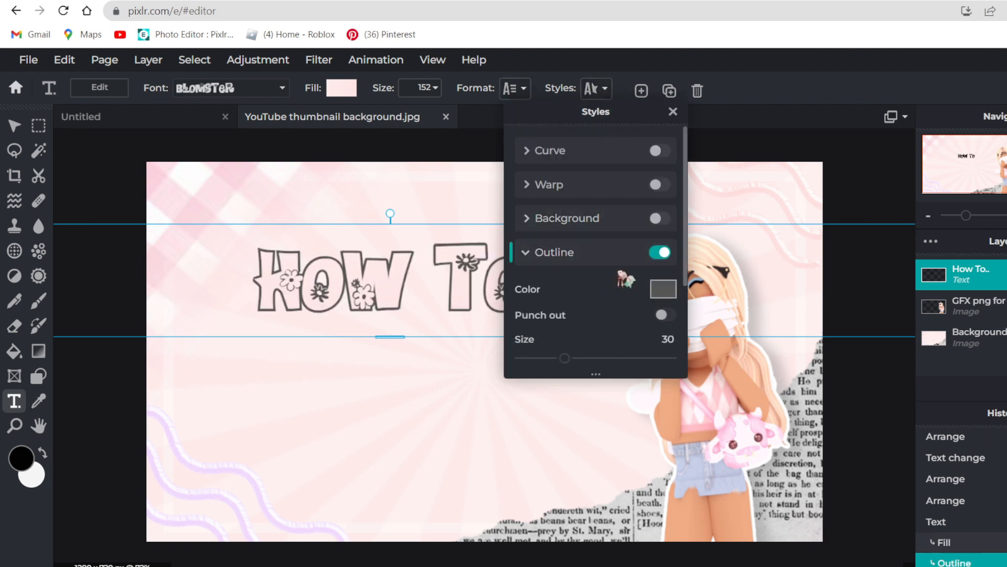
scroll(596, 279, "down", 1)
left_click(663, 215)
left_click_drag(337, 314, 236, 247)
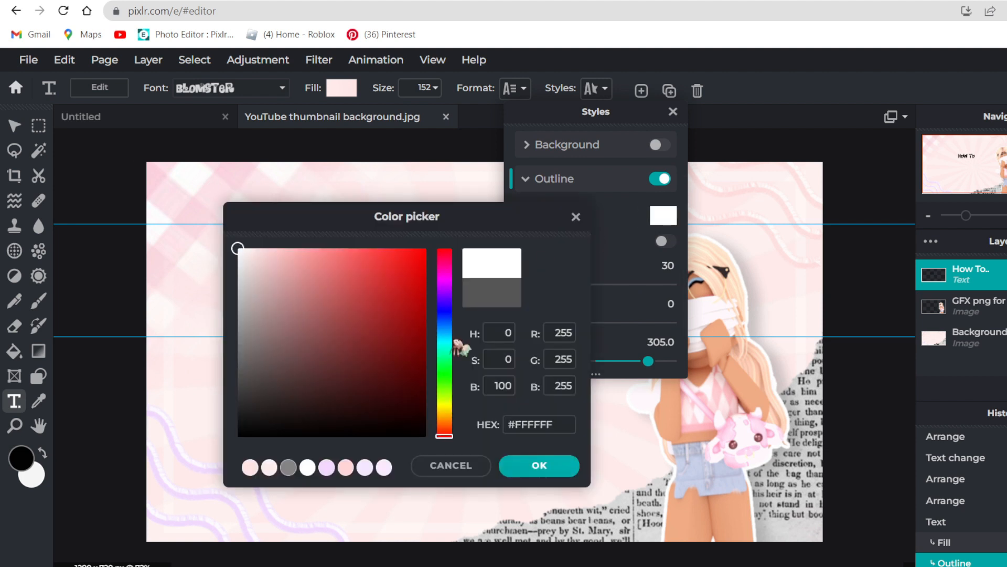
left_click(542, 472)
Add a shadow style to the "How To" text, darken its grey colour slightly, and close the styles.
scroll(596, 367, "down", 1)
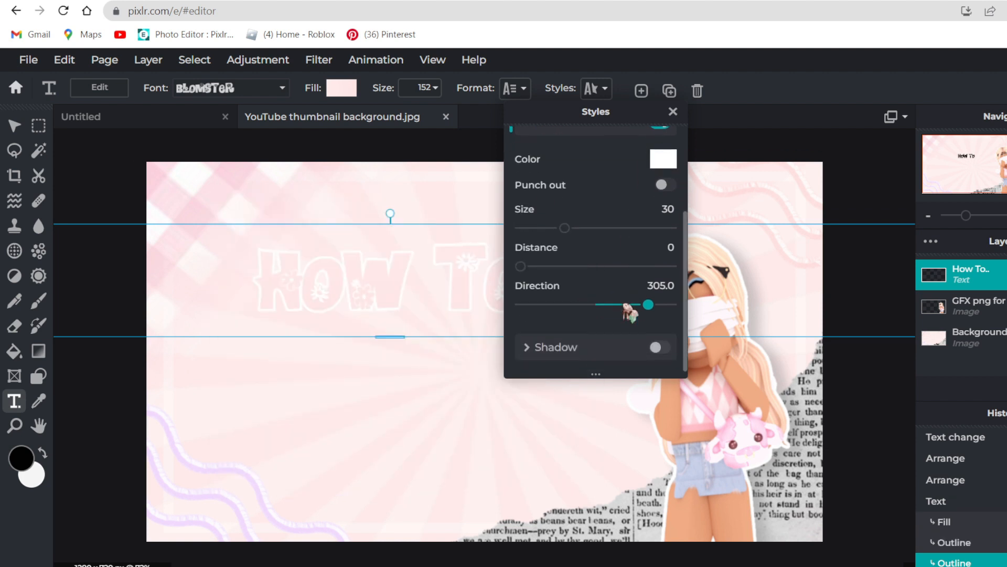
left_click(598, 349)
scroll(623, 242, "down", 2)
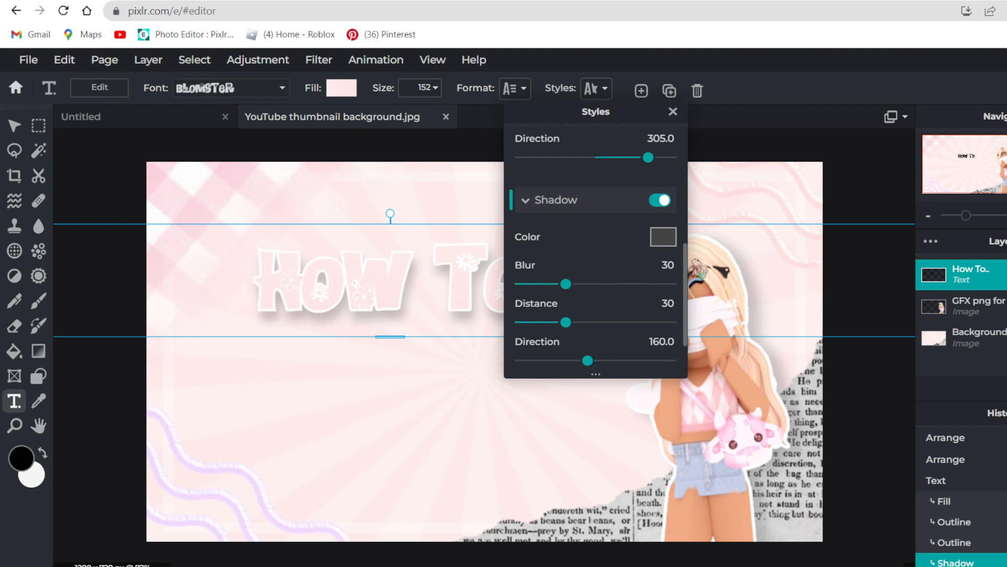
left_click(662, 237)
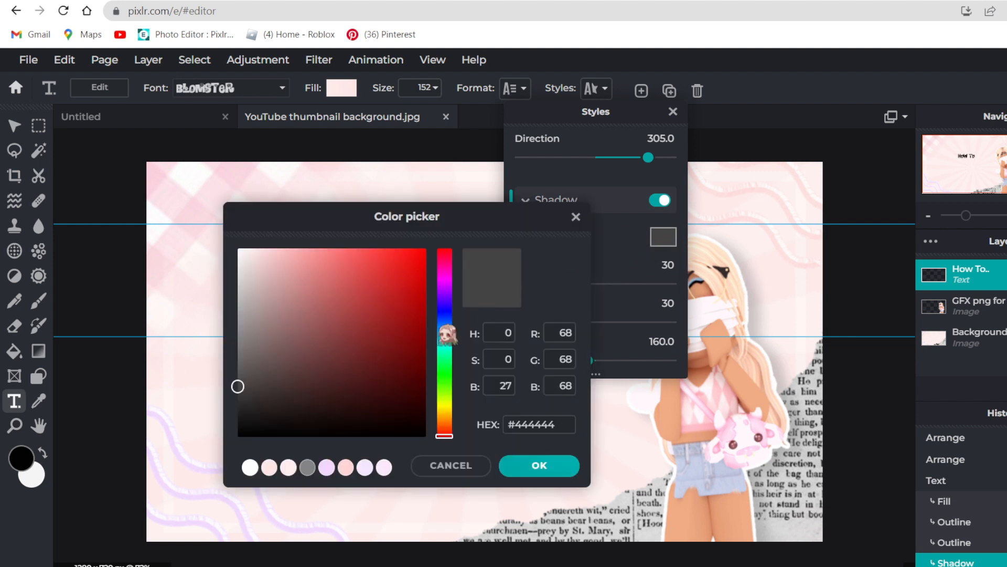
left_click_drag(246, 404, 238, 395)
left_click(540, 465)
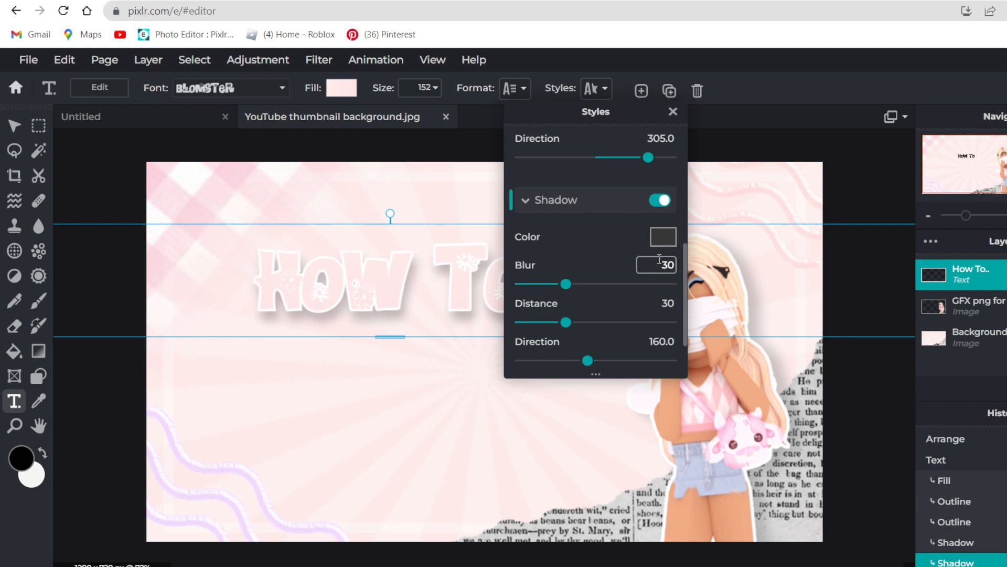
left_click(747, 203)
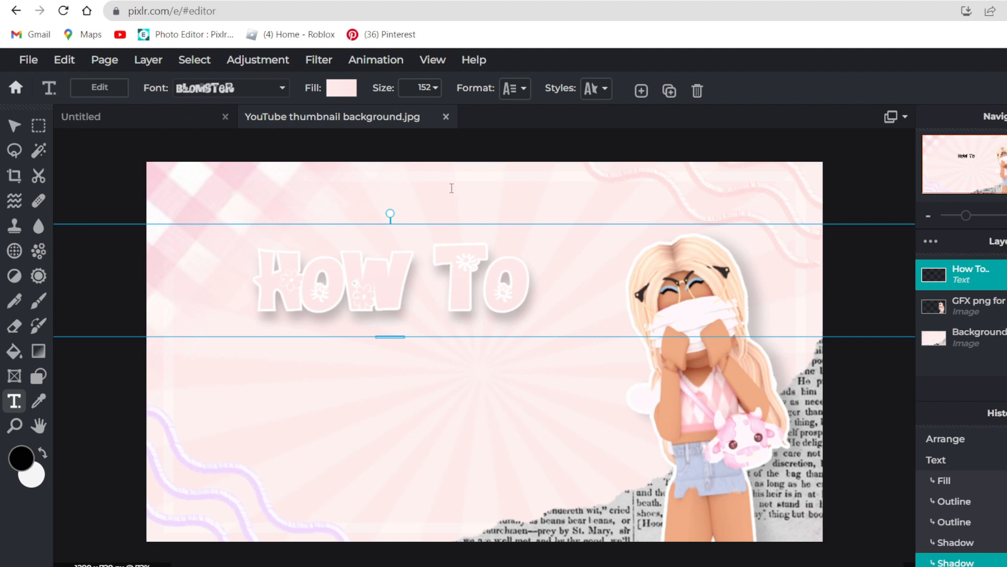
Rasterize the "How To" text layer and switch to the Arrange tool.
left_click(148, 59)
left_click(181, 211)
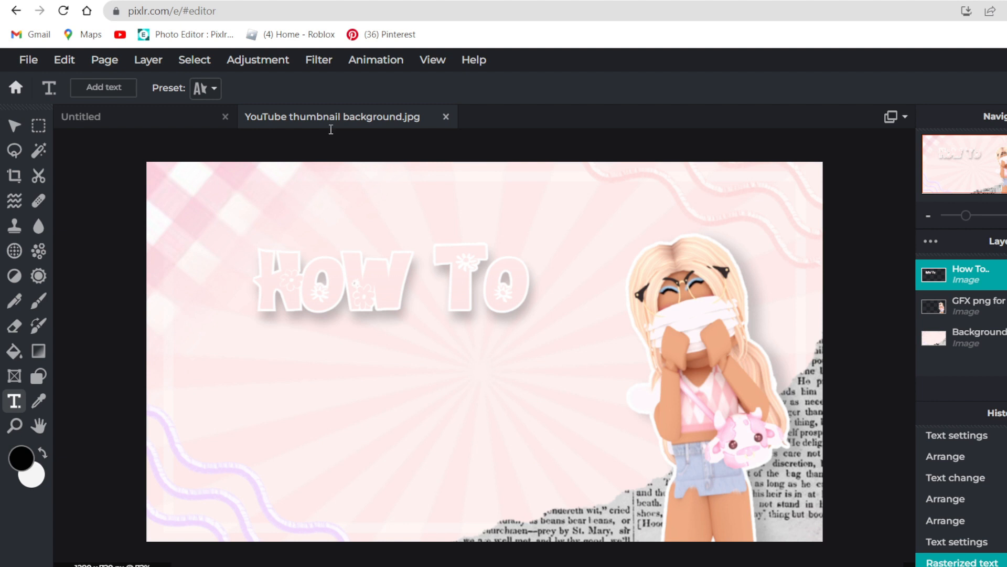
left_click(14, 126)
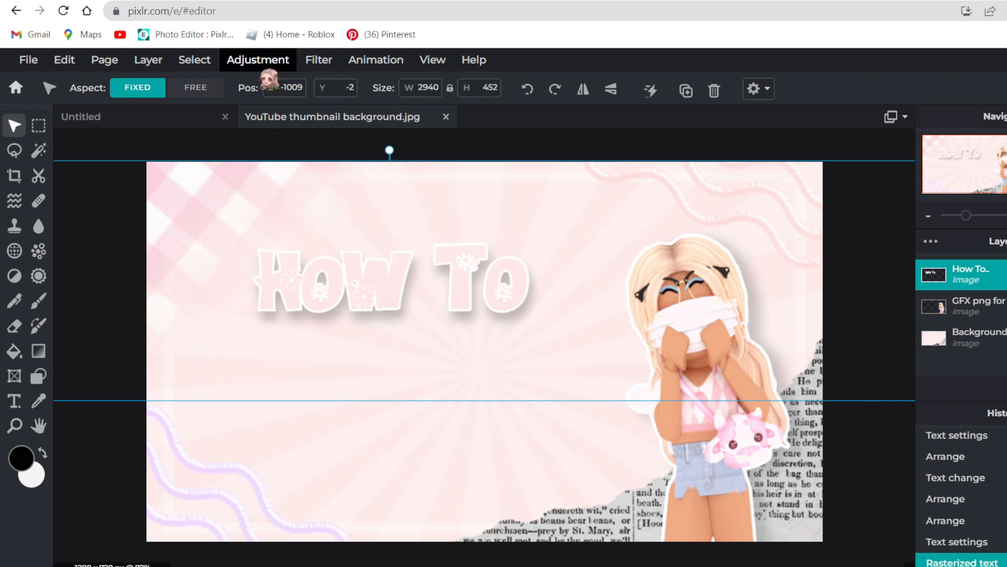
Start a Bevel filter on the rasterized "How To" layer and set its shadow colour to pink #FFDBDB.
left_click(321, 63)
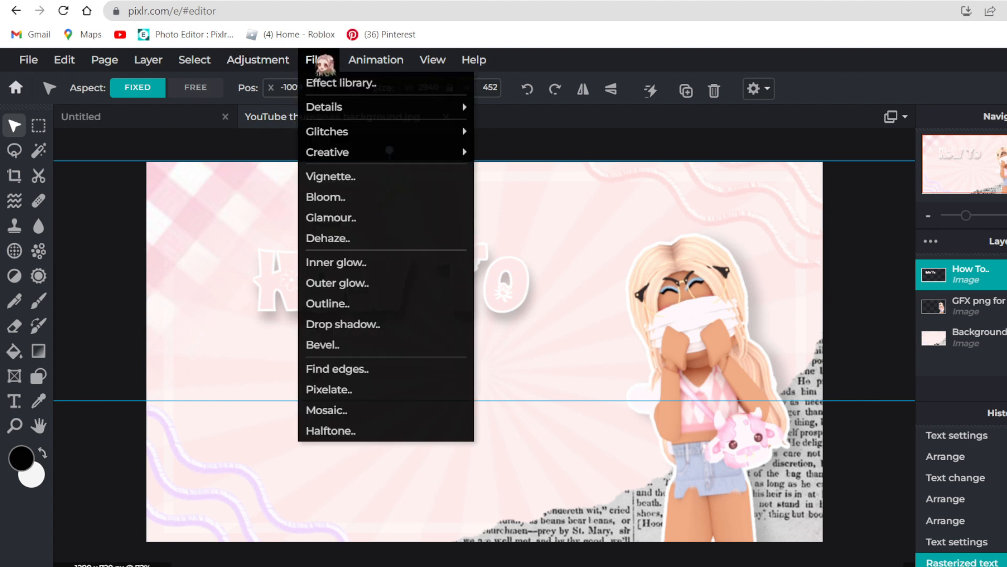
left_click(338, 344)
left_click_drag(409, 158, 683, 140)
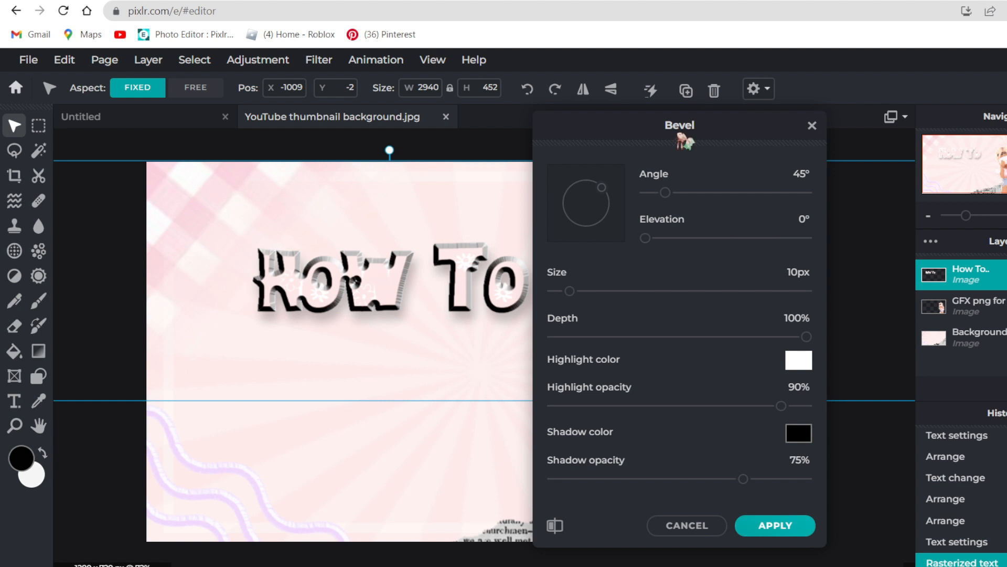
left_click(799, 434)
left_click_drag(570, 236, 537, 232)
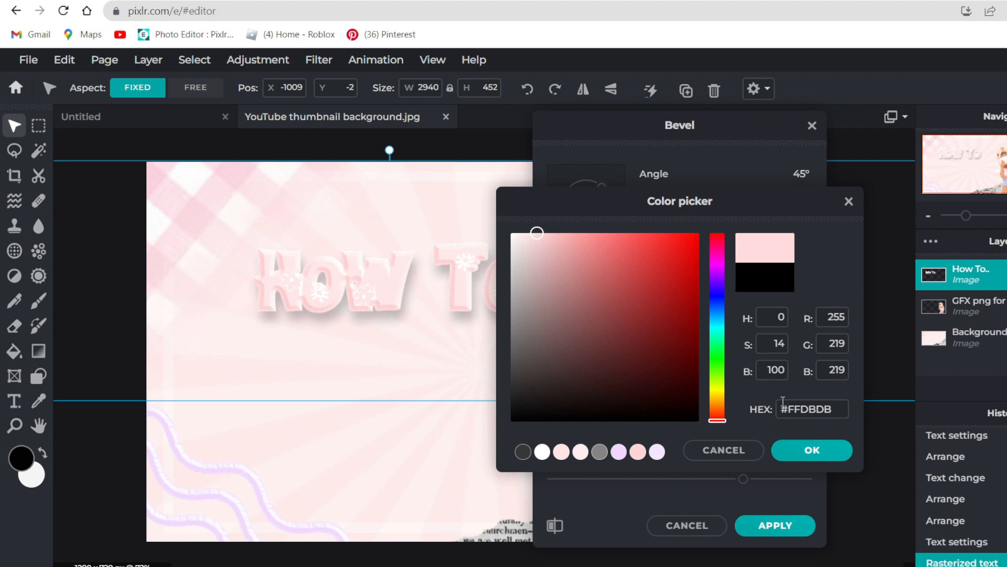
left_click(802, 450)
Set the bevel's shadow opacity to 84% and highlight opacity to 97%, and apply the filter.
left_click_drag(742, 485, 792, 478)
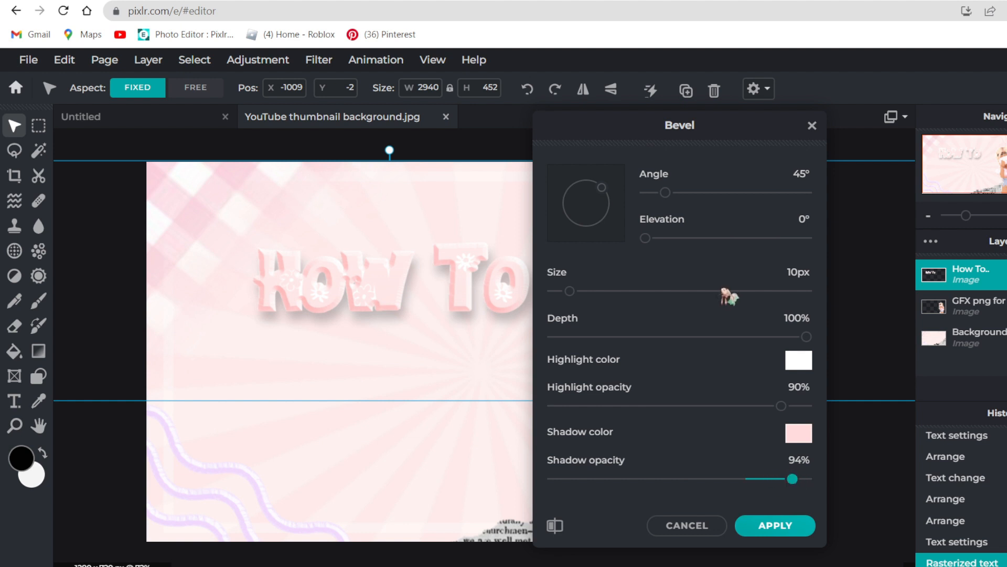
left_click_drag(793, 478, 767, 479)
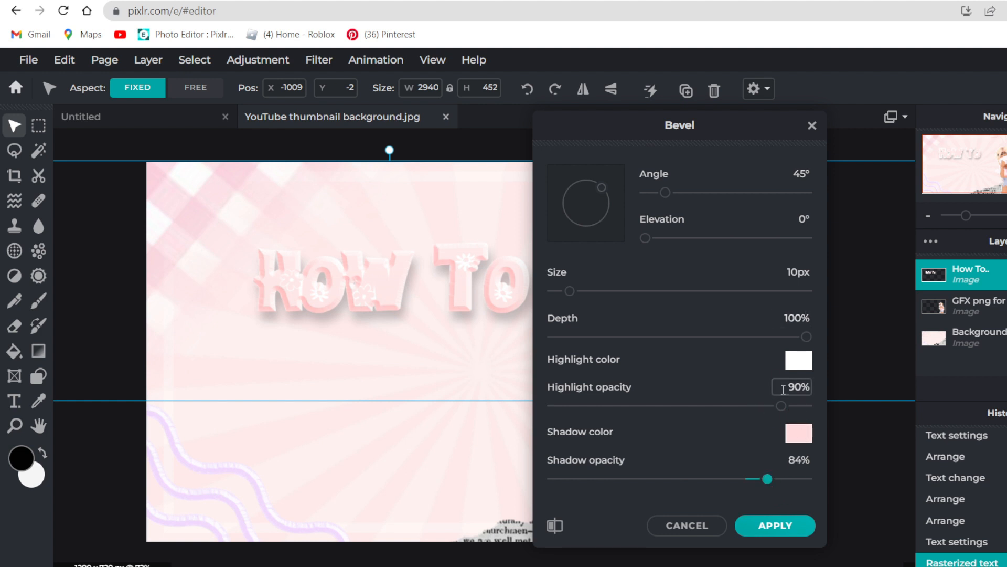
left_click_drag(781, 406, 800, 409)
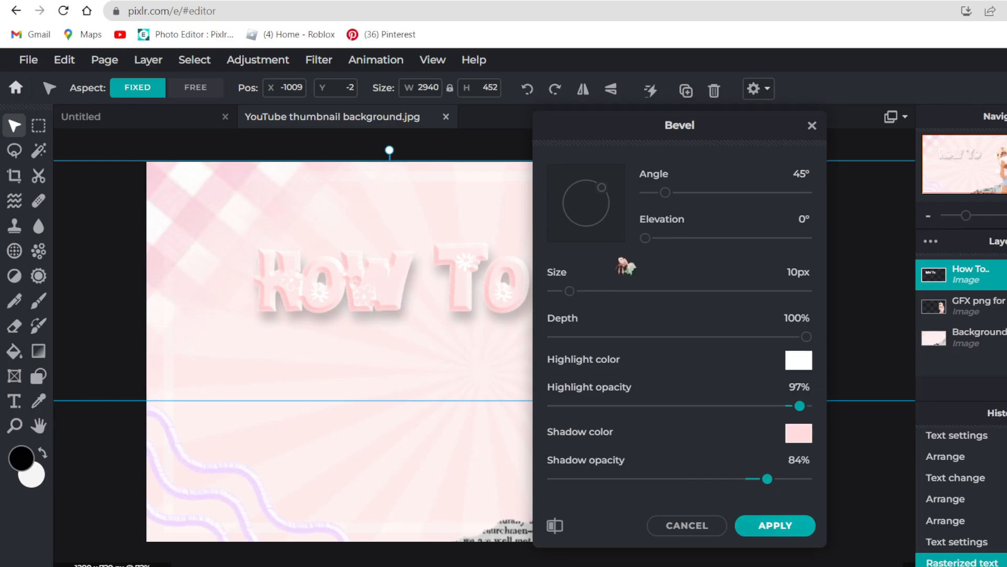
left_click(773, 529)
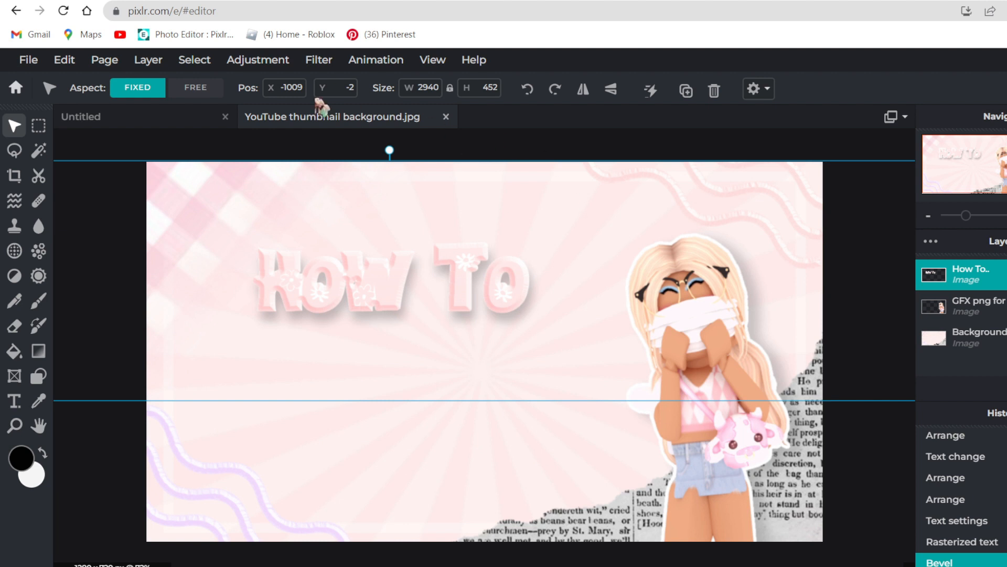
left_click(318, 60)
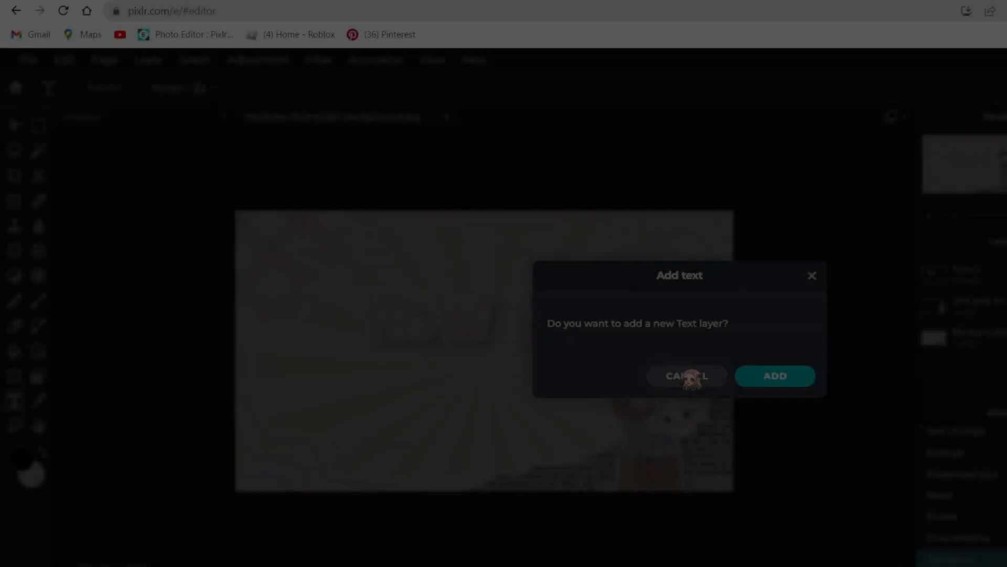
Add a new text layer reading "make my" in the Lemon-tea font in place of the placeholder text.
left_click(751, 377)
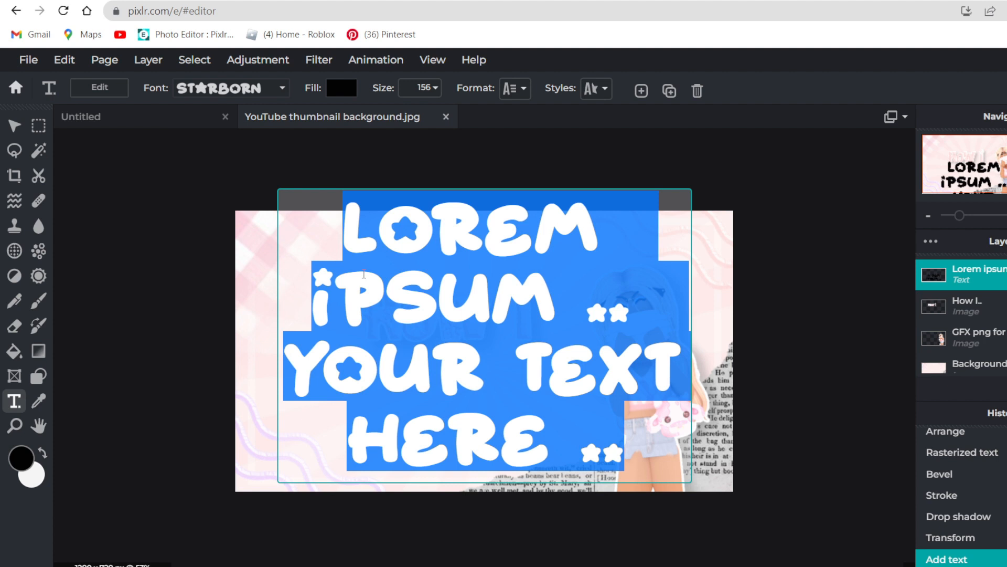
key("BackSpace")
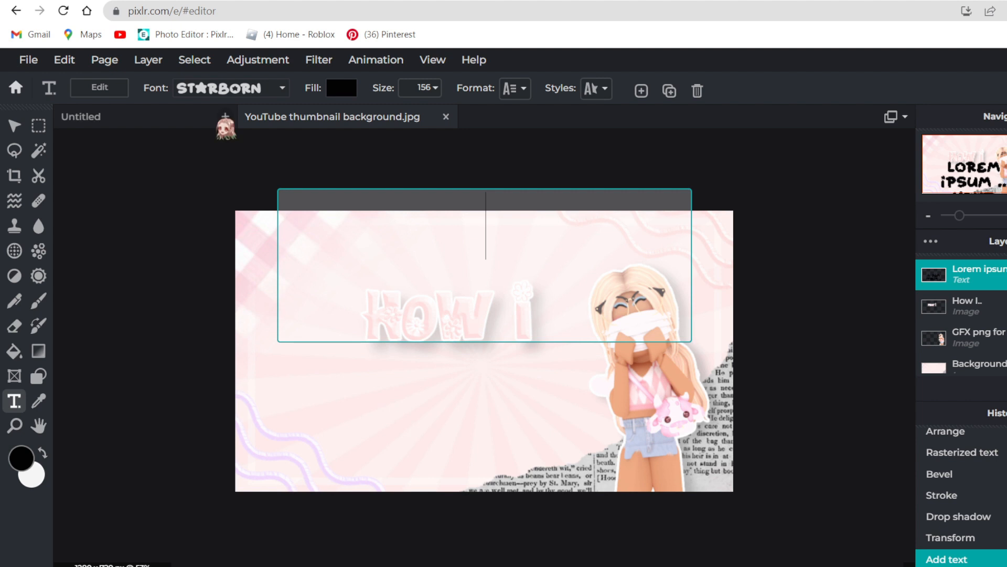
left_click(253, 88)
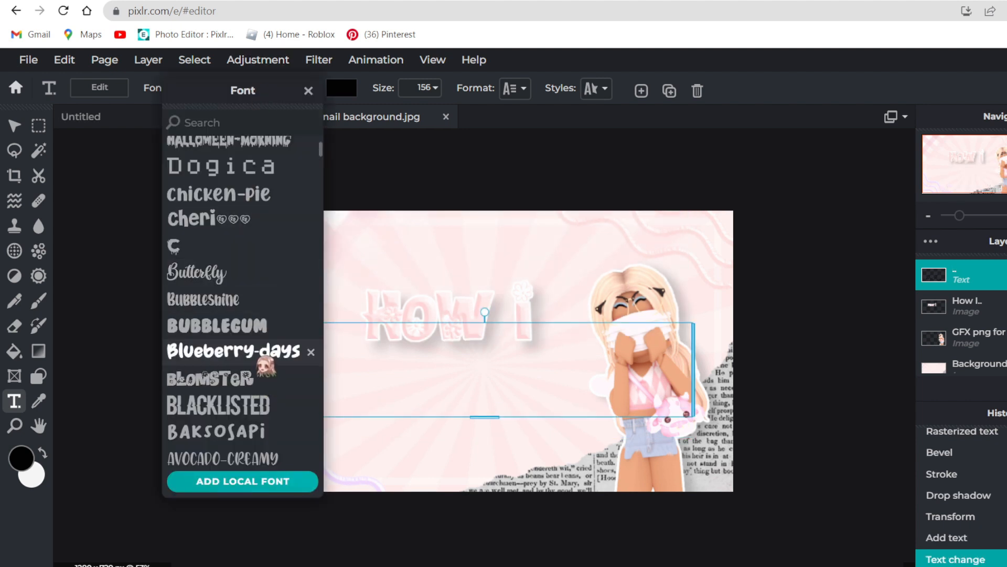
scroll(265, 356, "up", 5)
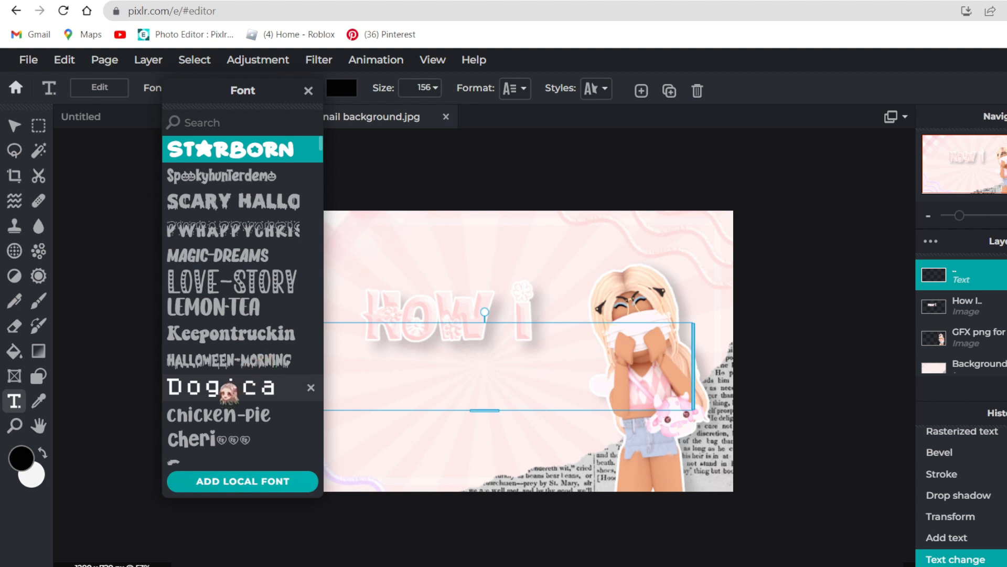
left_click(210, 307)
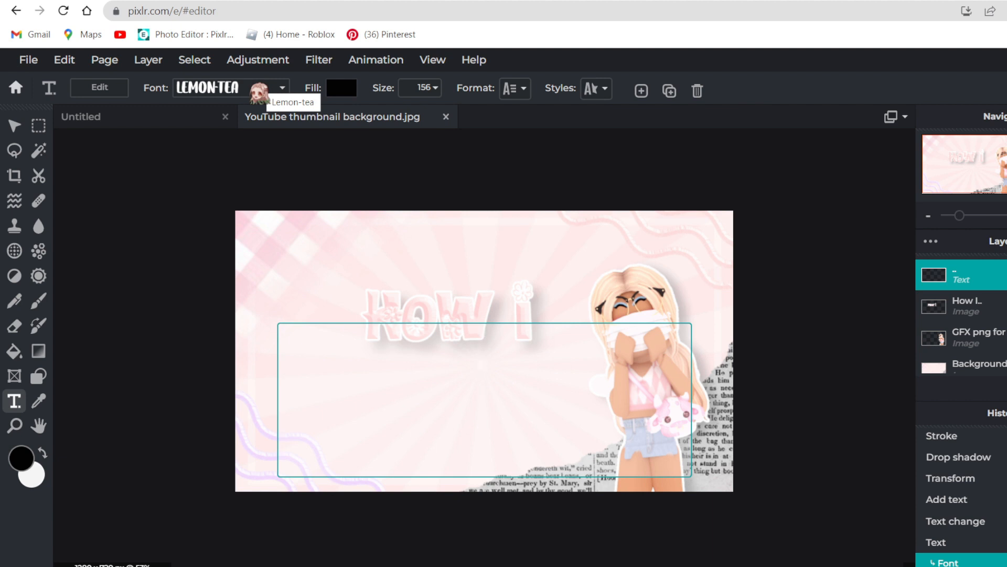
type("MAKE MY")
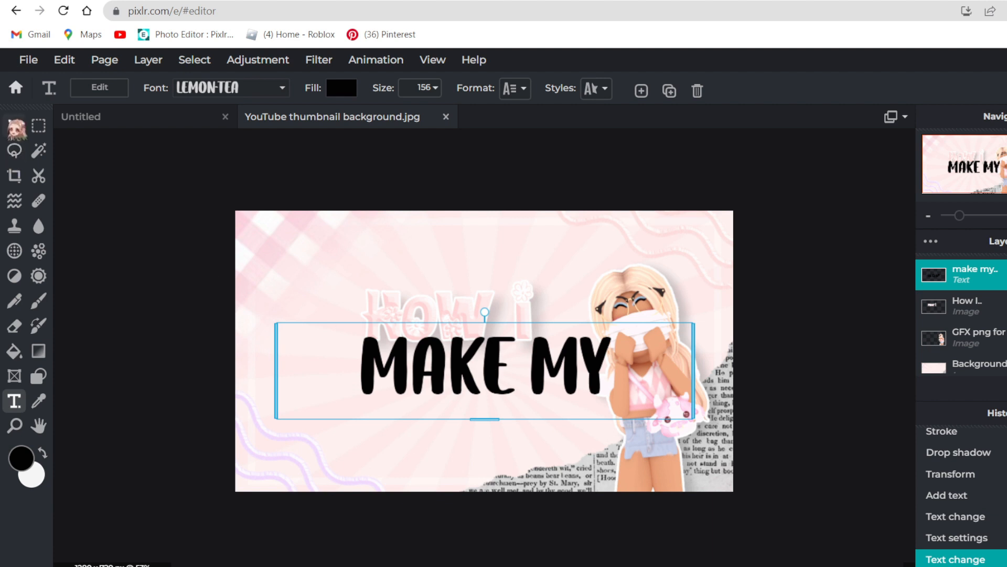
Shrink the "make my" text and position it directly beneath the "How I" title beside the character.
left_click(14, 126)
left_click_drag(490, 416, 475, 397)
left_click_drag(448, 355, 457, 349)
left_click_drag(457, 402, 451, 399)
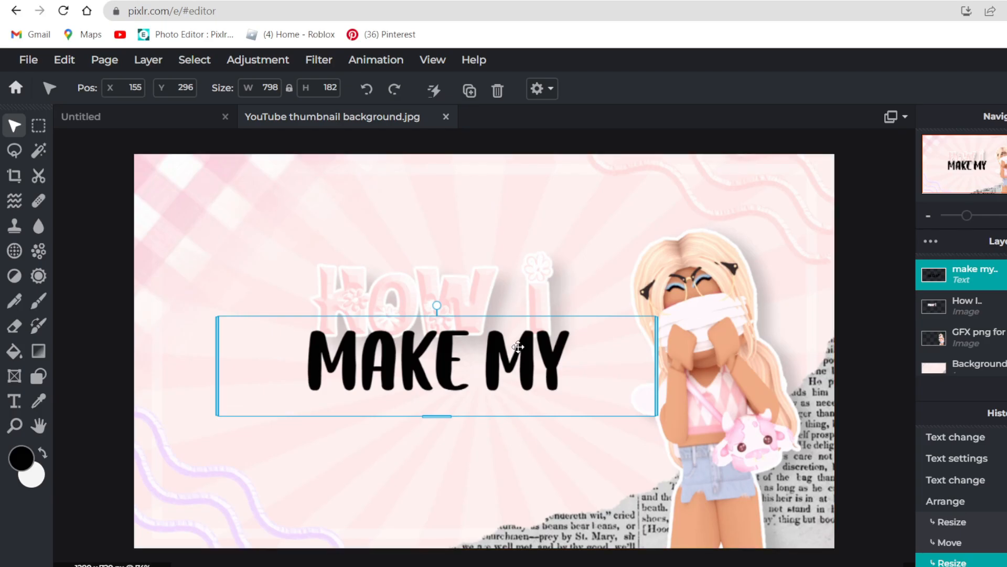
left_click_drag(483, 298, 483, 311)
left_click_drag(479, 372, 474, 369)
scroll(488, 362, "down", 2)
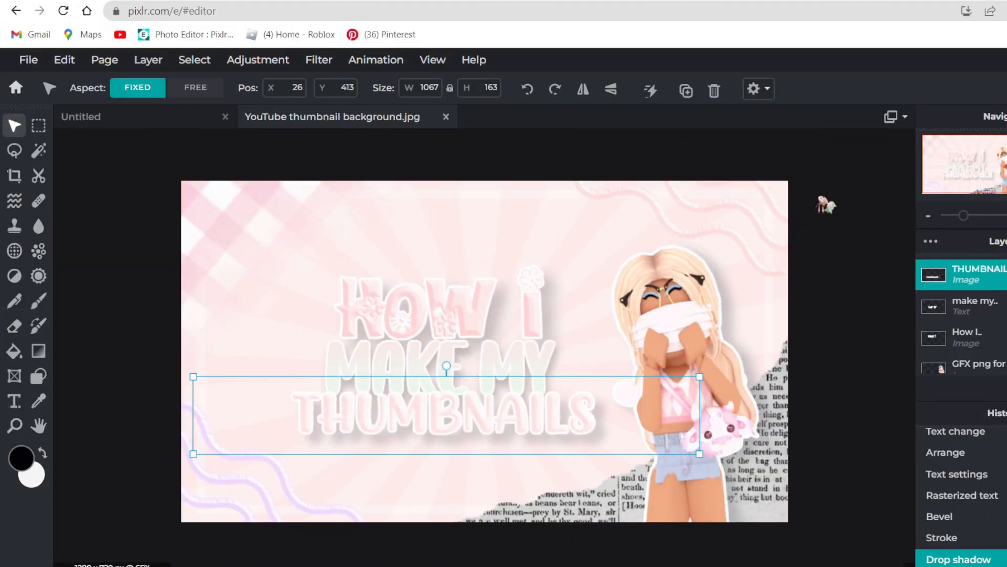
Shift the three title lines "How I", "make my" and "thumbnails" slightly left and up, away from the character.
left_click(826, 206)
left_click_drag(472, 311, 460, 308)
left_click_drag(446, 367, 427, 363)
left_click_drag(446, 415, 427, 411)
left_click(852, 207)
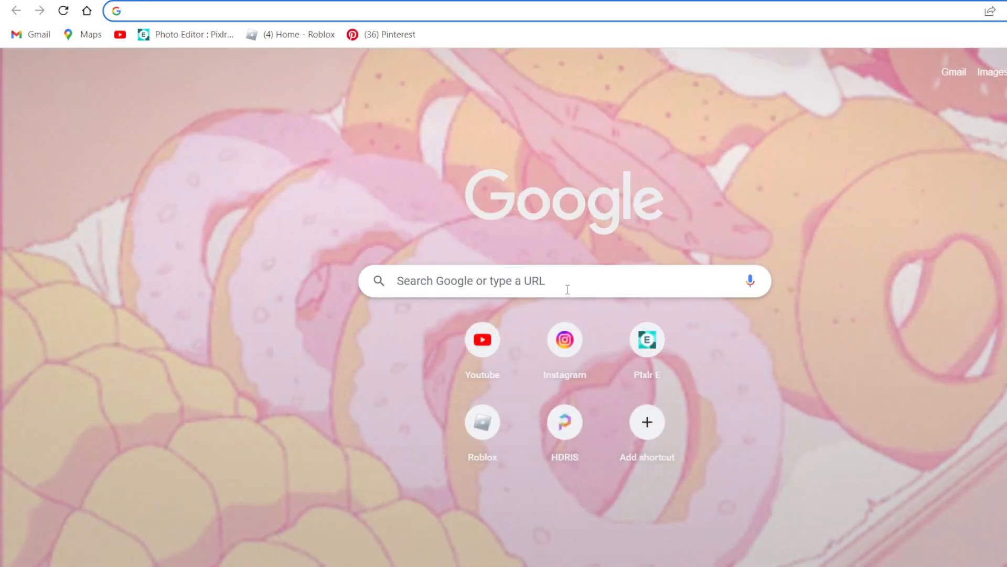
Search Google for "pixel speech bubble" to find a speech bubble image for the thumbnail.
left_click(567, 286)
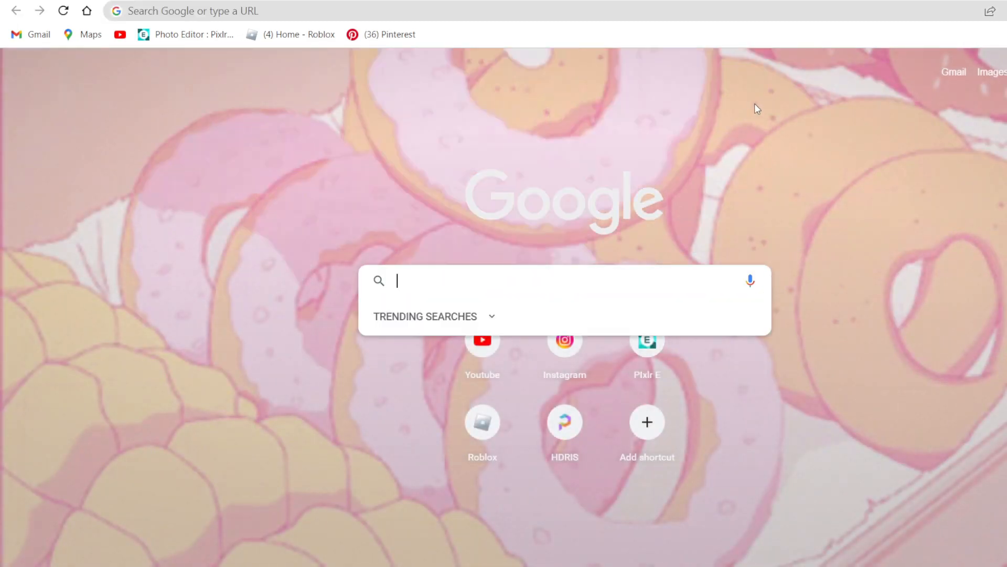
type("[")
key("BackSpace")
type("pixel ")
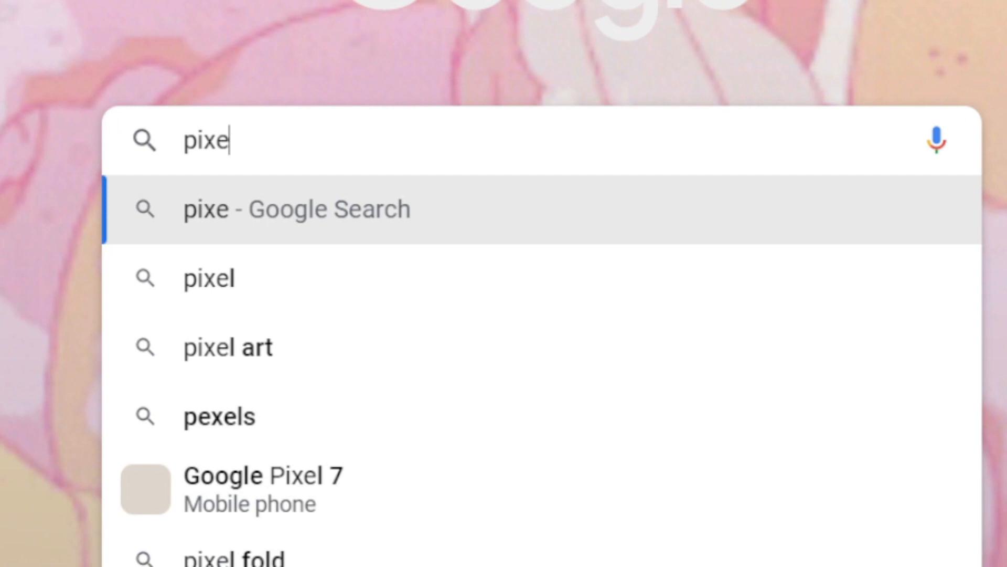
type("speech bubb")
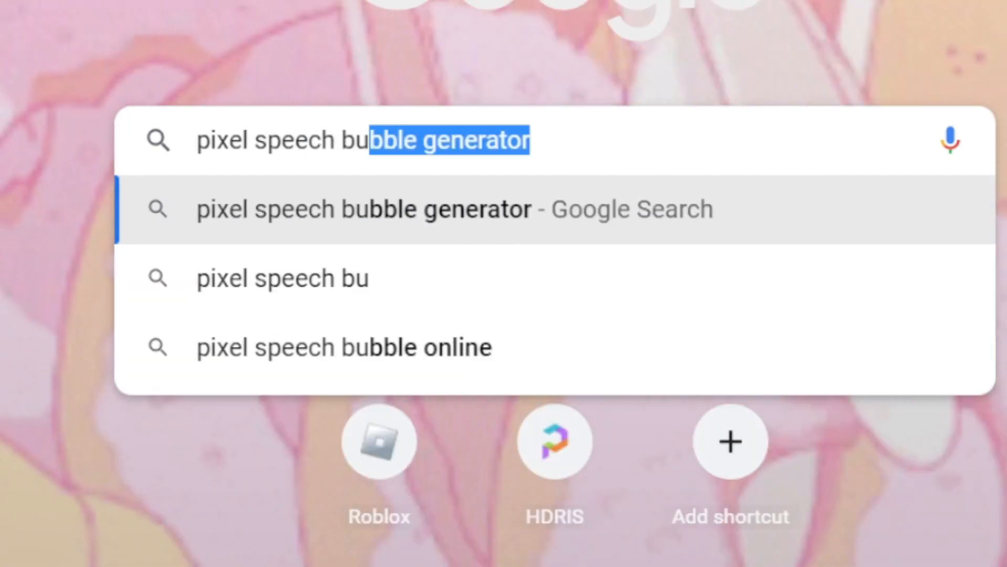
type("le")
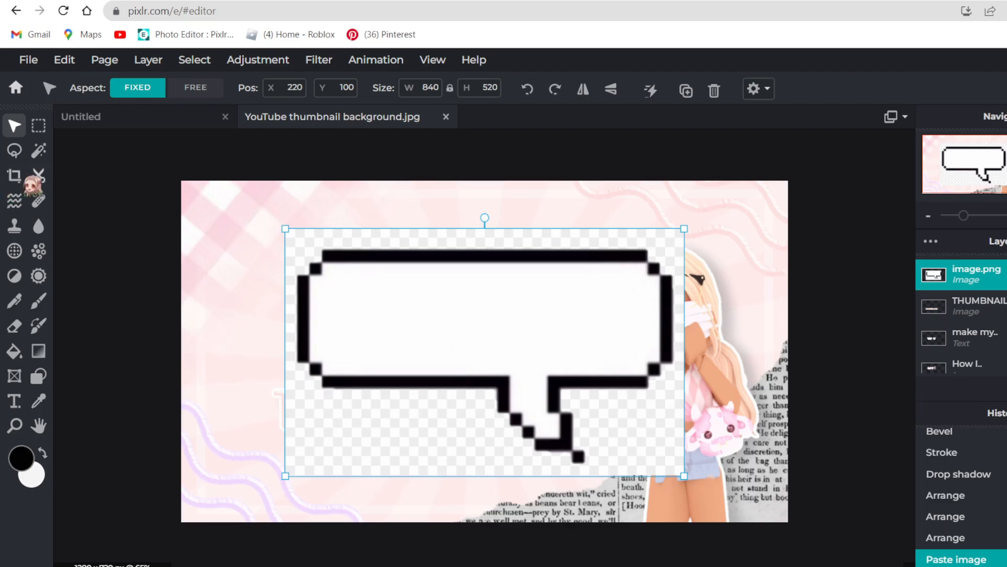
Try cutting away the pasted speech bubble's checkered background with the Cutout tool's lasso mask, and undo the cut.
left_click(38, 176)
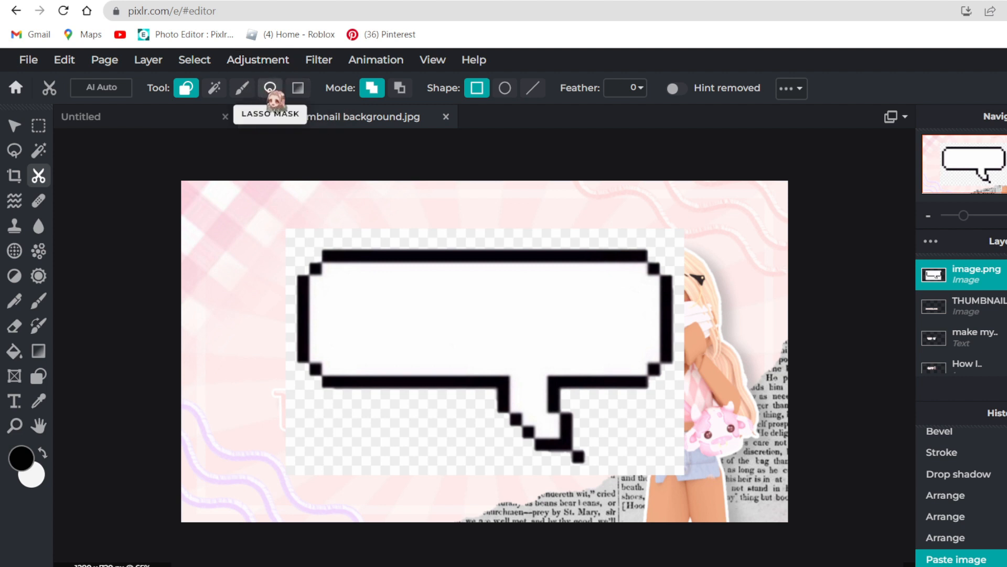
left_click(270, 88)
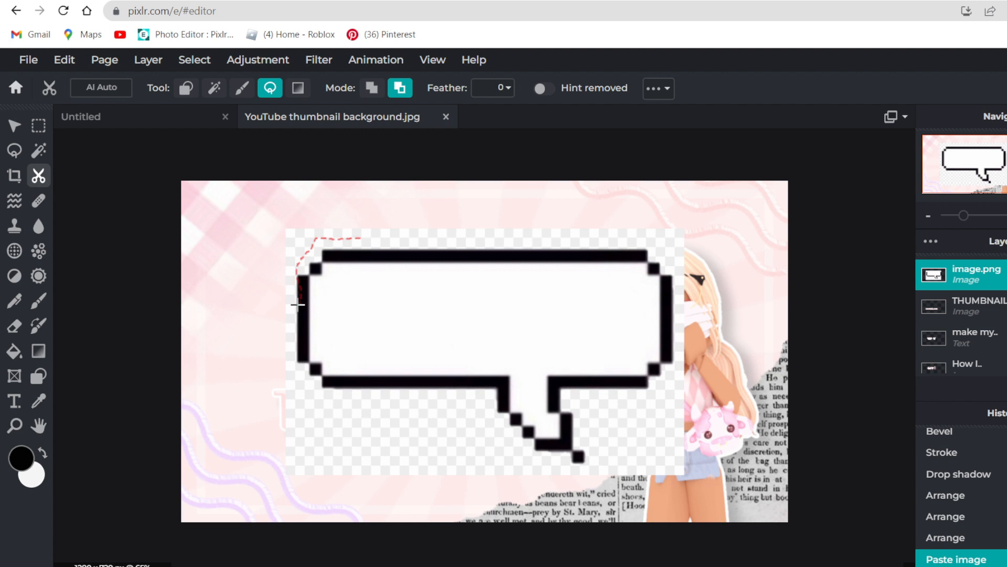
left_click_drag(481, 432, 480, 432)
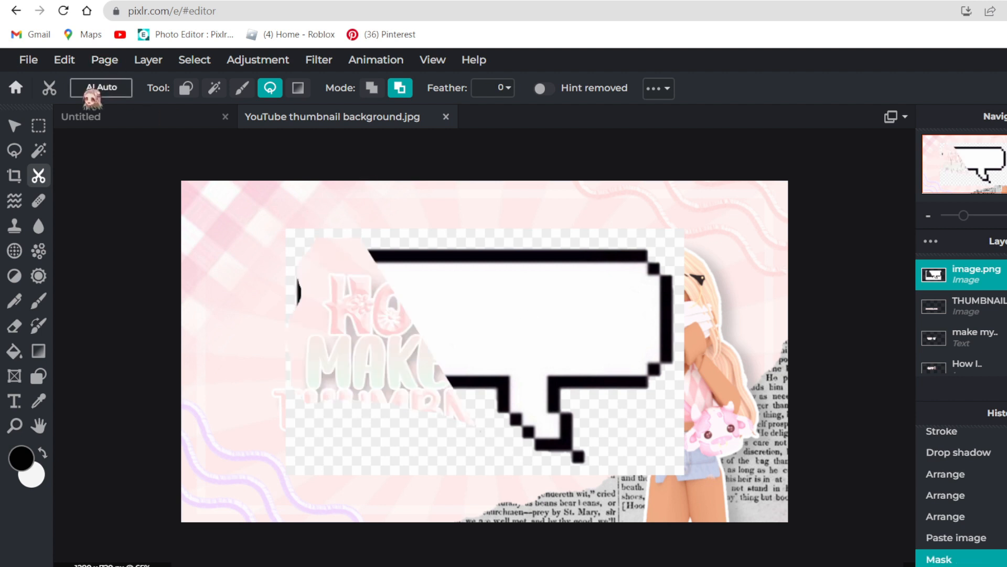
key("ctrl+z")
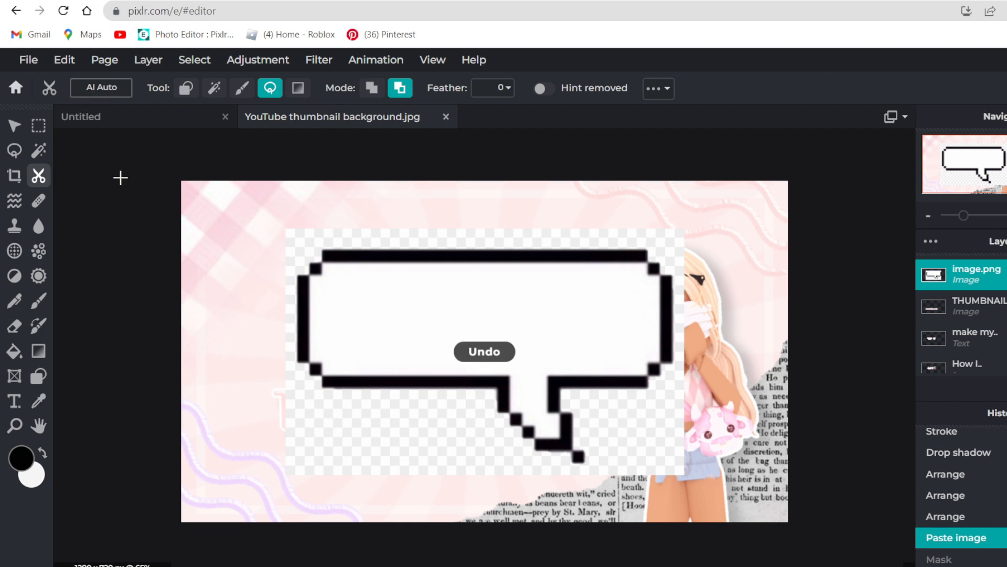
Try erasing the checkered area below the speech bubble with the brush mask, and undo both strokes.
left_click(242, 88)
mouse_move(330, 410)
left_mouse_down()
mouse_move(356, 424)
mouse_move(430, 429)
mouse_move(436, 457)
left_mouse_up()
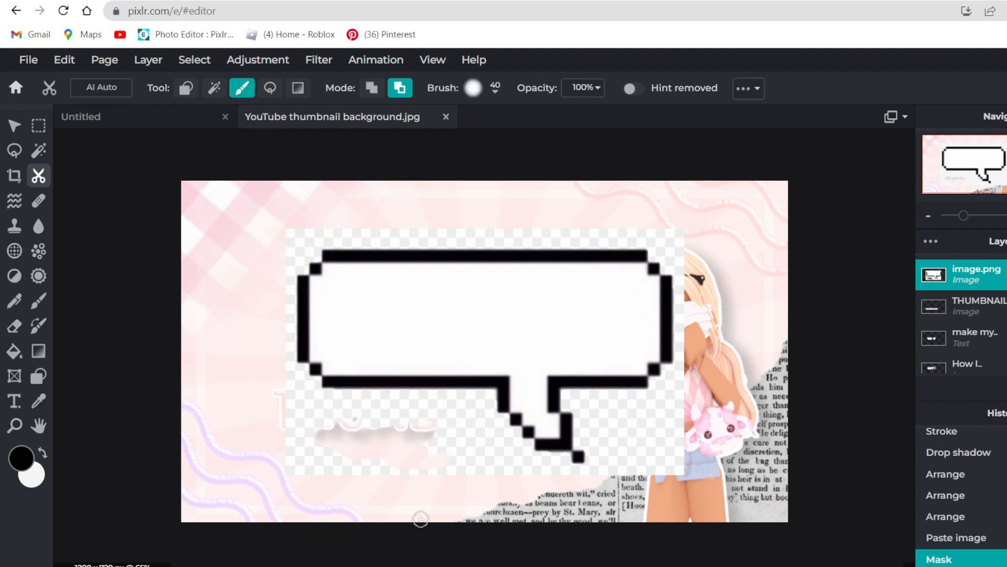
left_click_drag(370, 420, 315, 407)
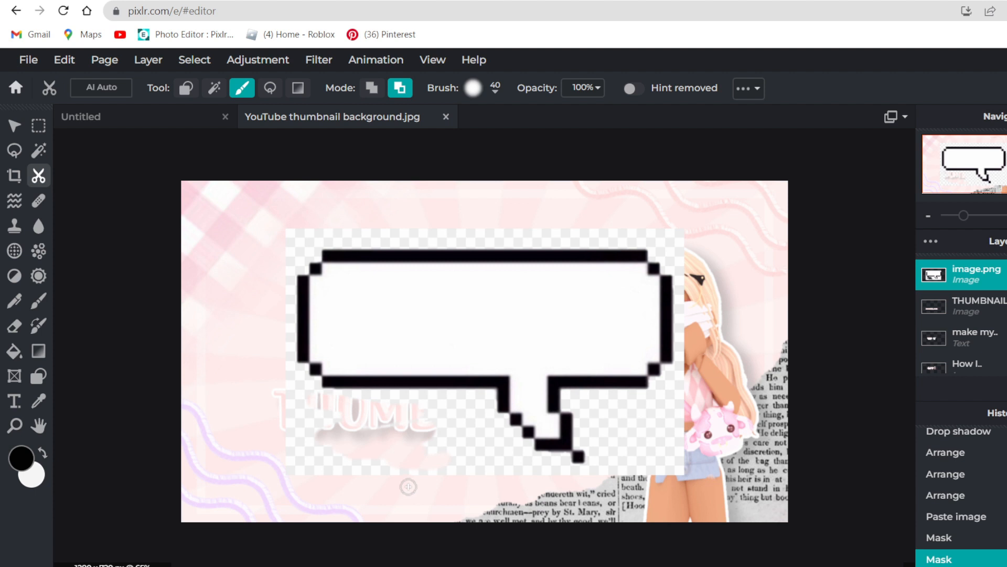
key("ctrl+z")
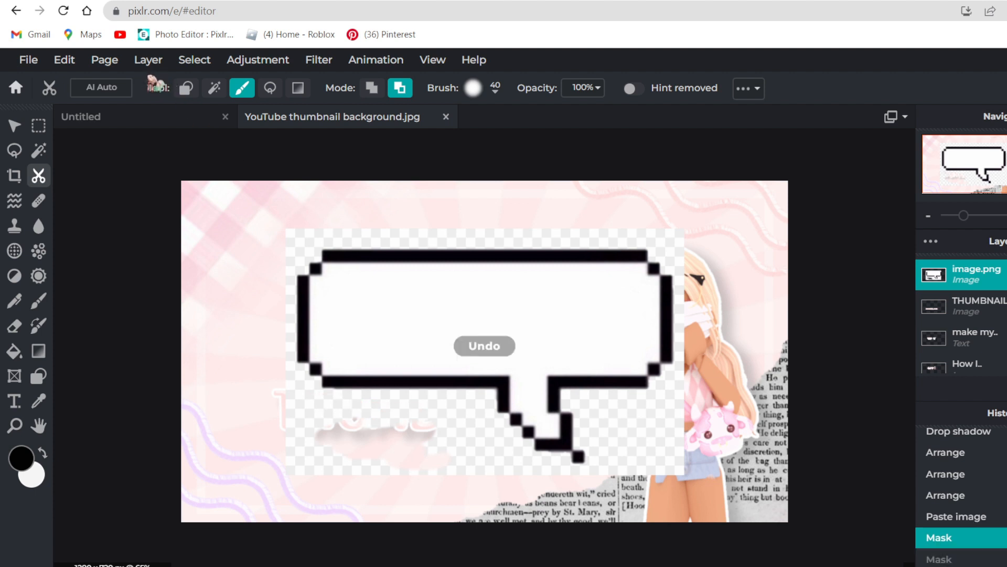
key("ctrl+z")
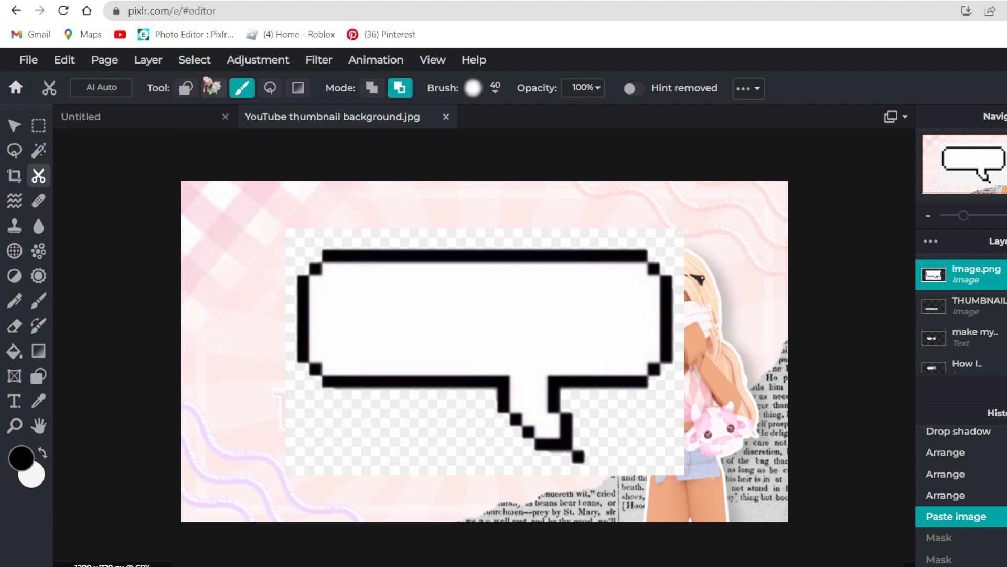
Try cropping the speech bubble out of its background with a rectangular shape mask, and undo it.
left_click(187, 88)
left_click_drag(529, 422, 631, 453)
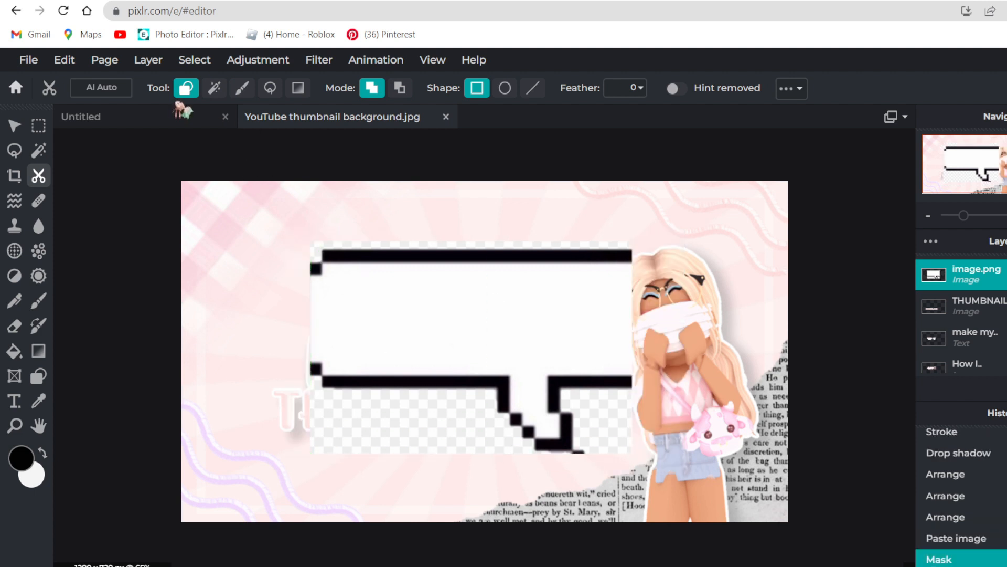
key("ctrl+z")
Remove the checkered background around the speech bubble with the Cutout tool's contiguous magic wand mask.
left_click(214, 88)
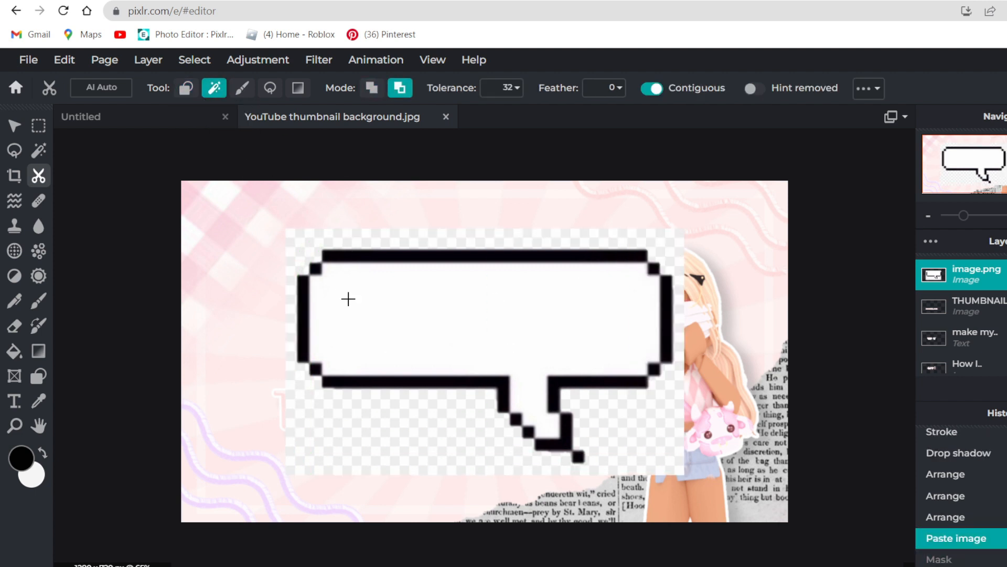
left_click(384, 428)
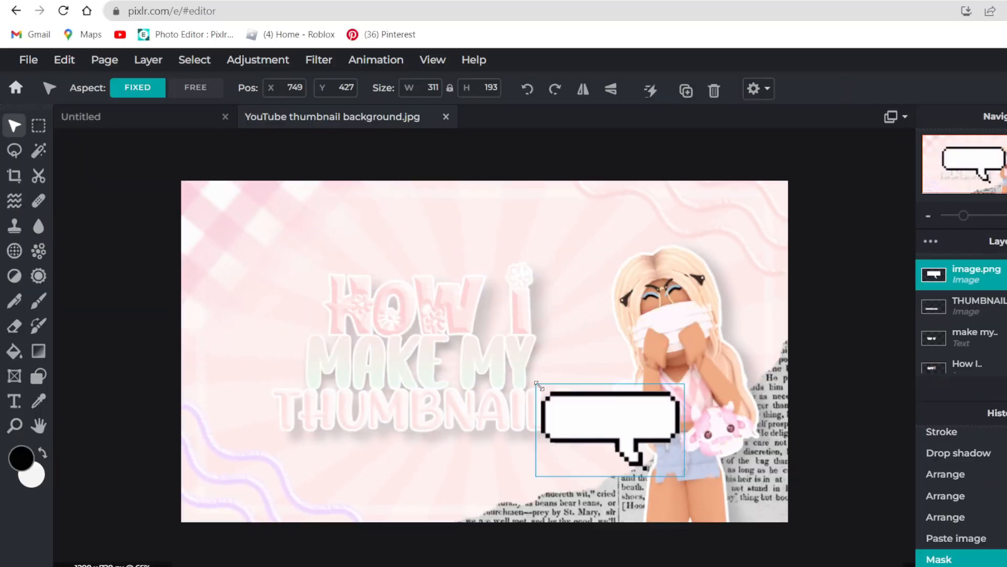
Shrink the speech bubble to about 246 × 152 px and place it tilted just above the character's head.
left_click_drag(590, 434, 586, 253)
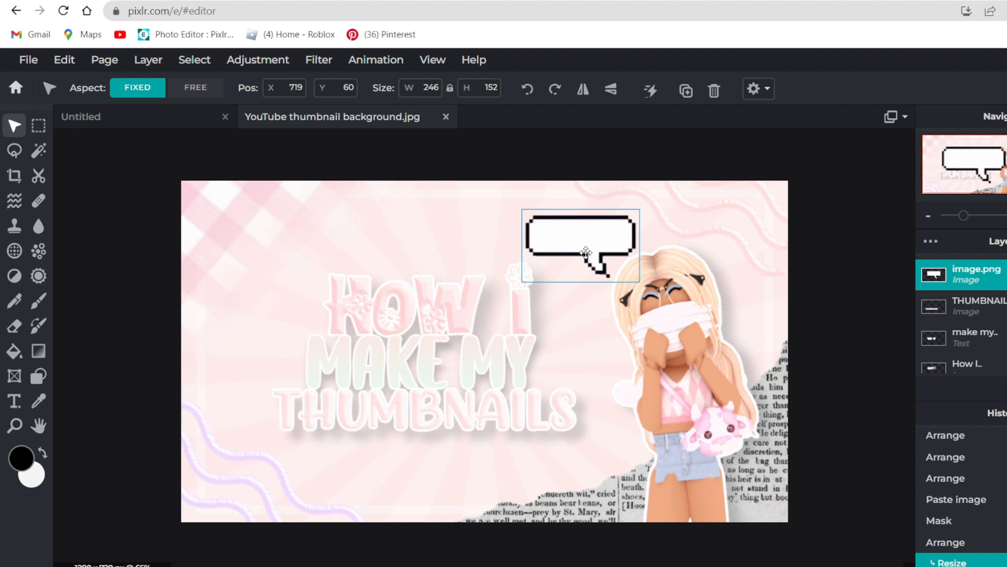
left_click_drag(579, 199, 596, 239)
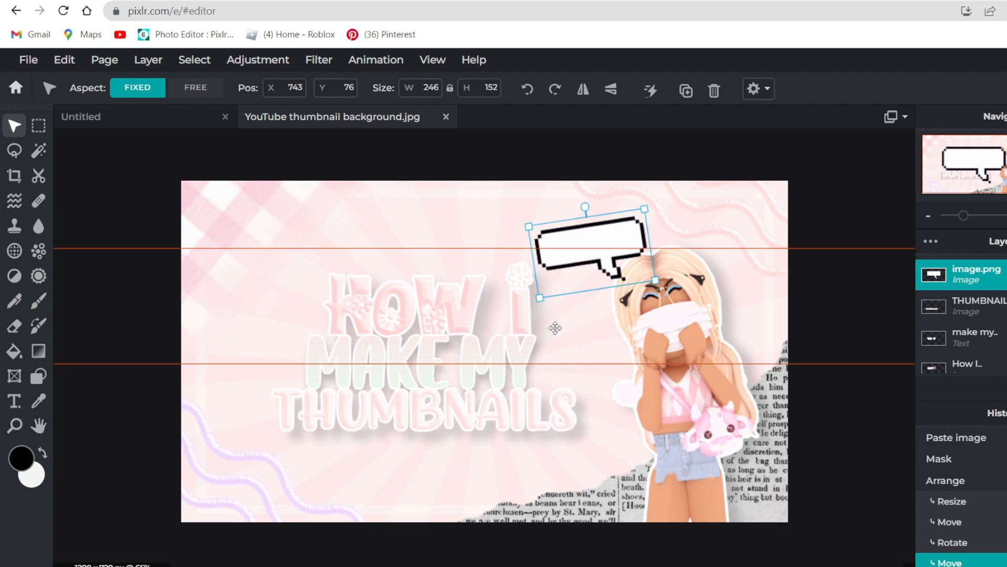
left_click(219, 172)
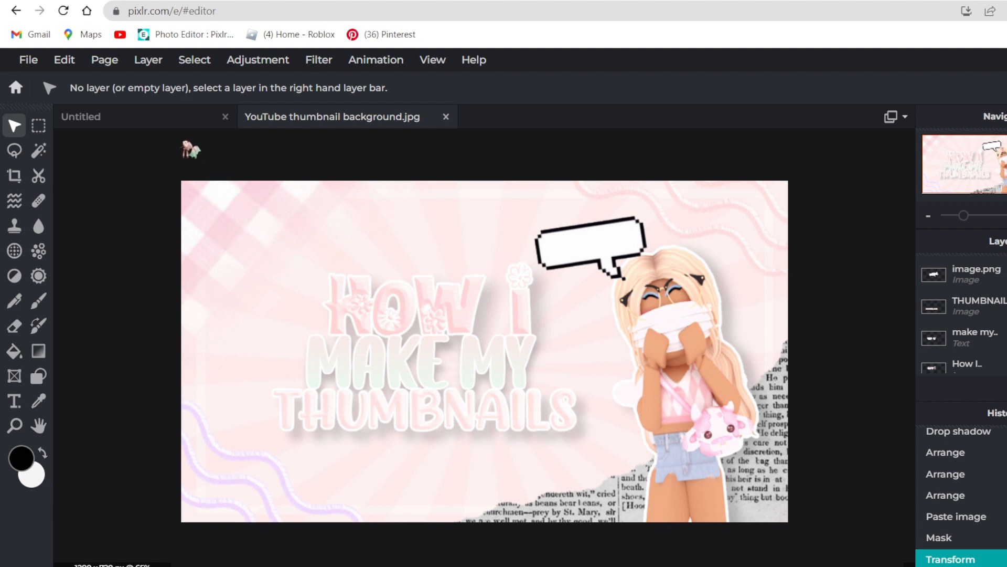
Add a new text layer reading "pc!" in the Dogica font in place of the placeholder text.
left_click(14, 400)
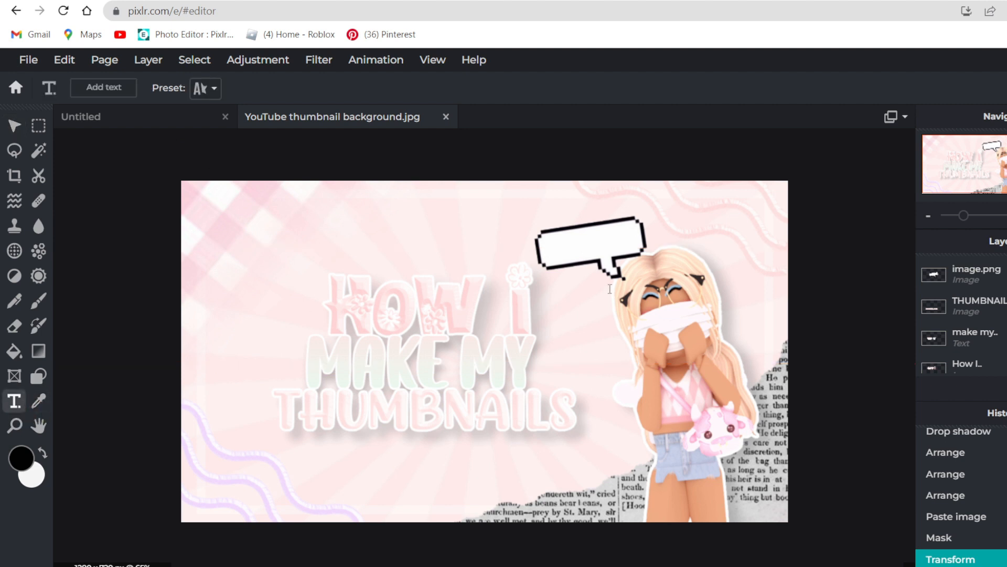
left_click(561, 245)
left_click(755, 380)
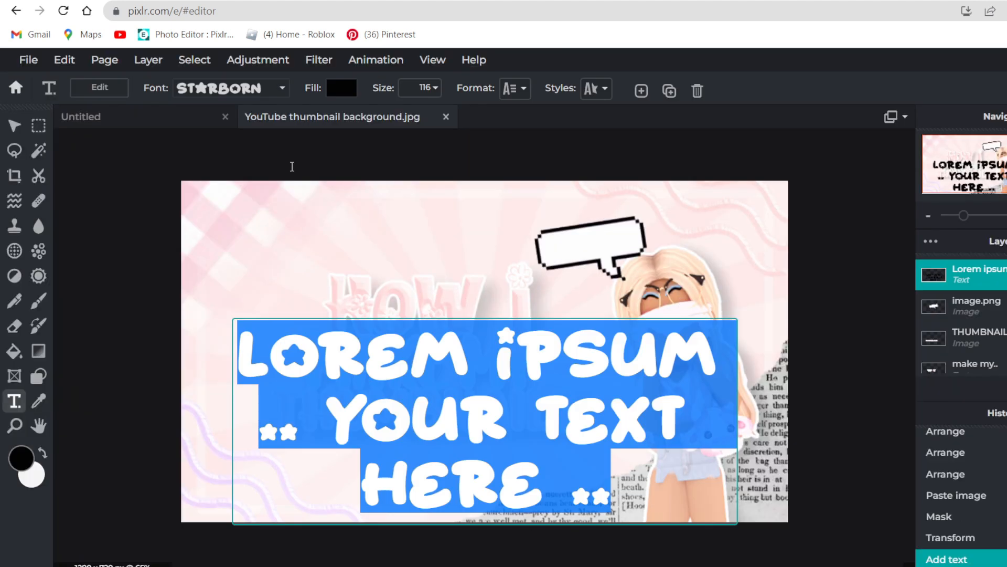
left_click(257, 88)
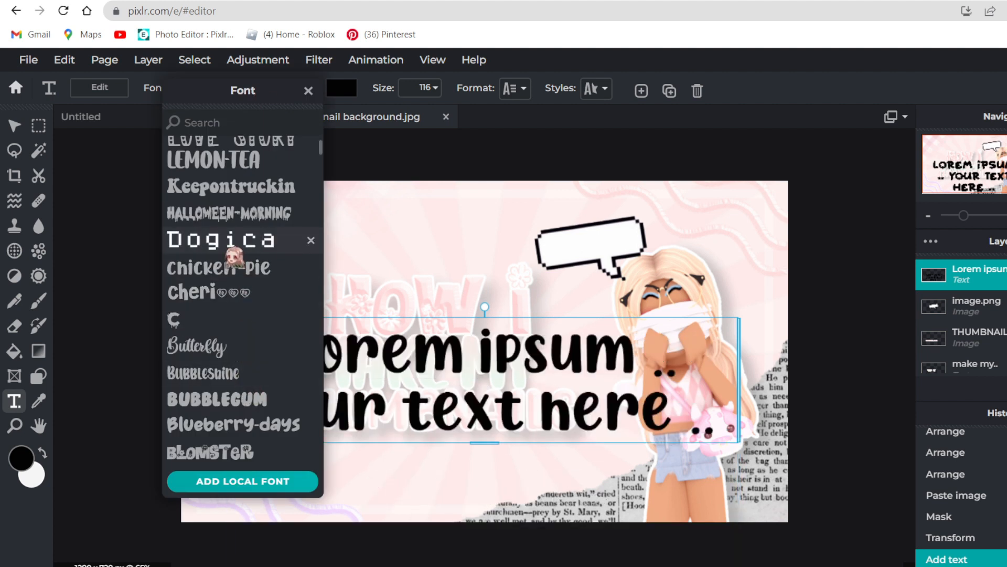
left_click(223, 240)
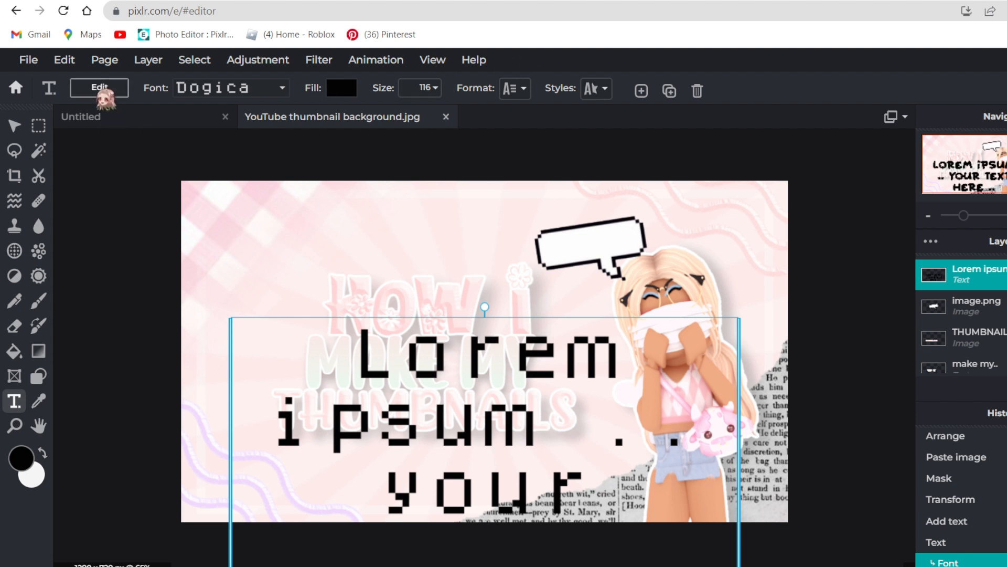
left_click(100, 87)
key("BackSpace")
type("pcx=")
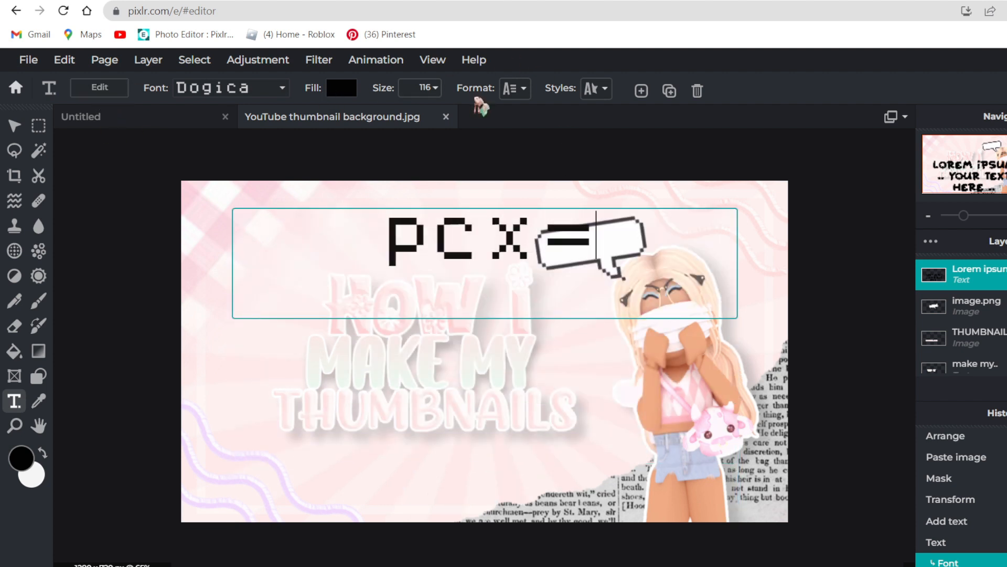
key("BackSpace")
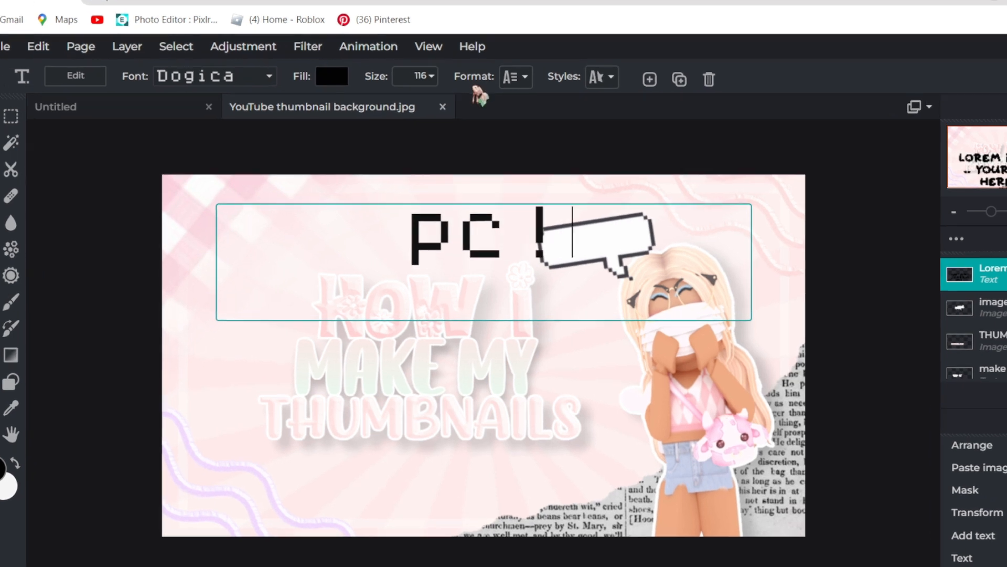
type("!")
Shrink the "pc!" text and fit it, tilted to match, inside the speech bubble.
left_click_drag(504, 241, 606, 251)
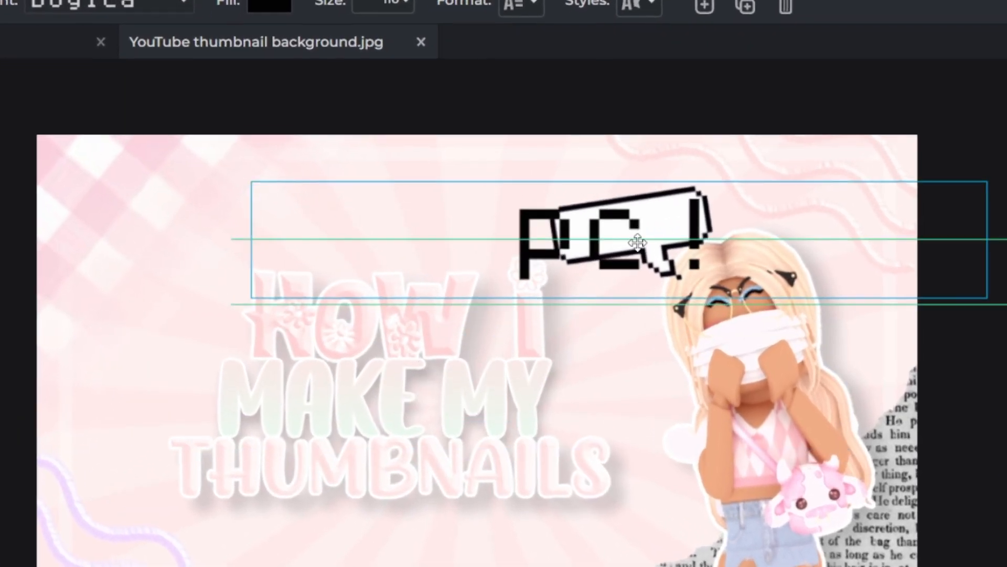
left_click_drag(645, 296, 578, 243)
left_click(723, 283)
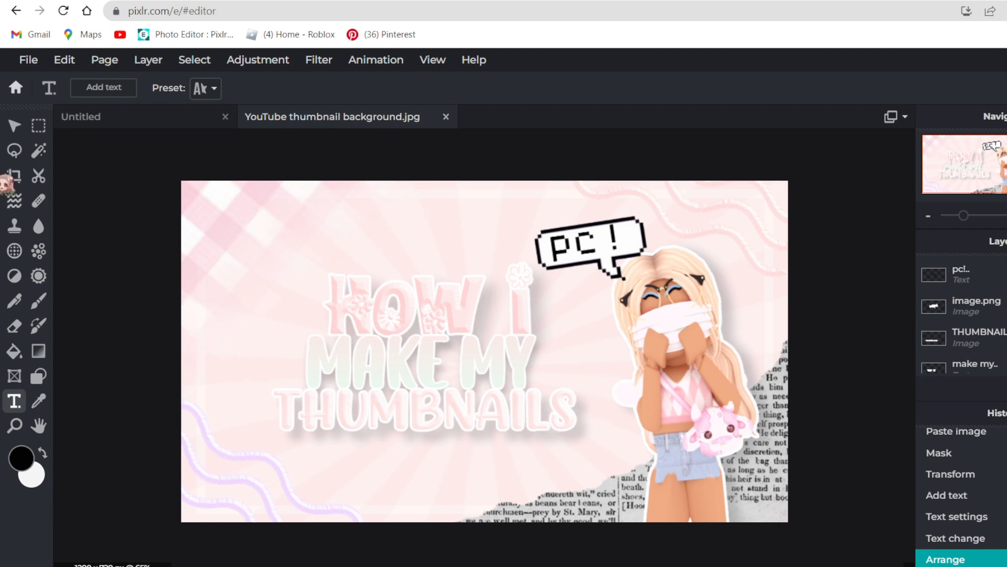
left_click(14, 125)
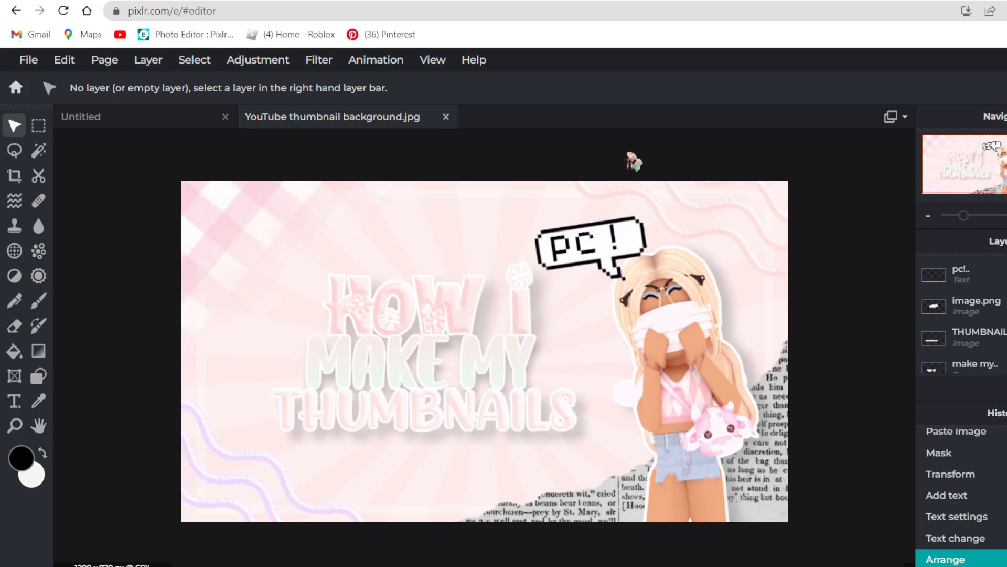
Save the finished thumbnail as a JPG image named "How I make my thumbnails thumbnail".
left_click(31, 64)
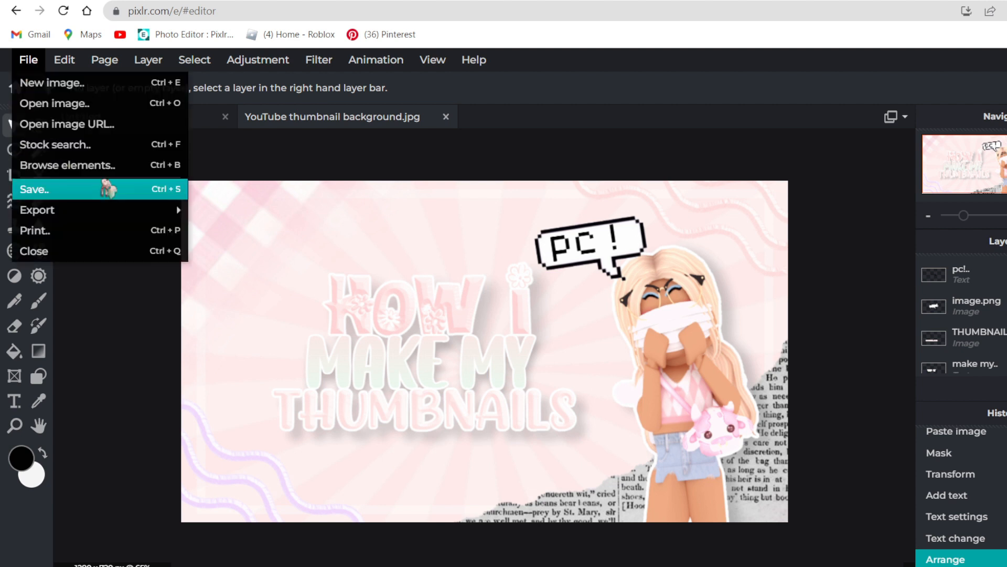
left_click(108, 189)
left_click_drag(873, 259, 985, 257)
left_click_drag(820, 135, 688, 114)
left_click(754, 531)
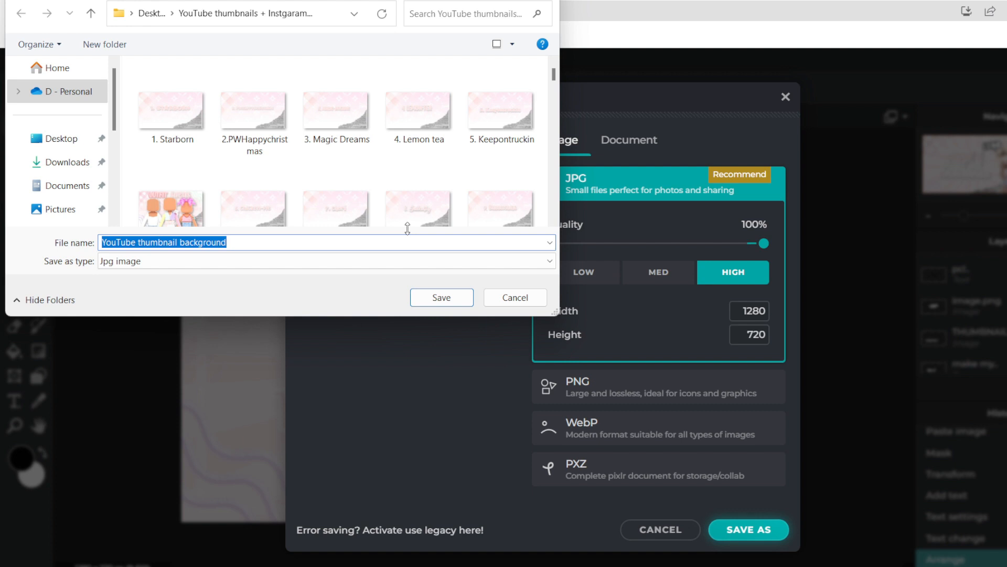
key("BackSpace")
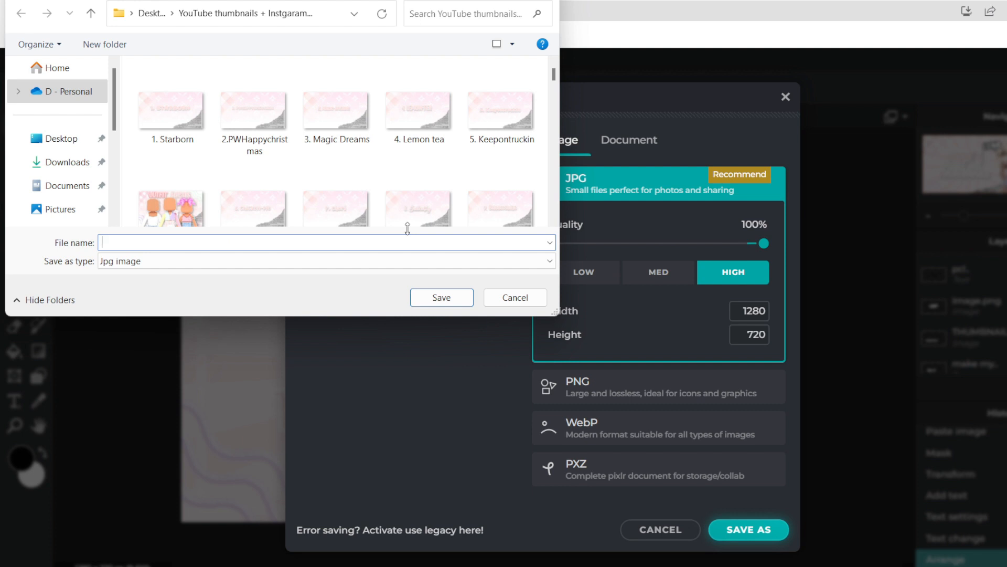
type("How I m")
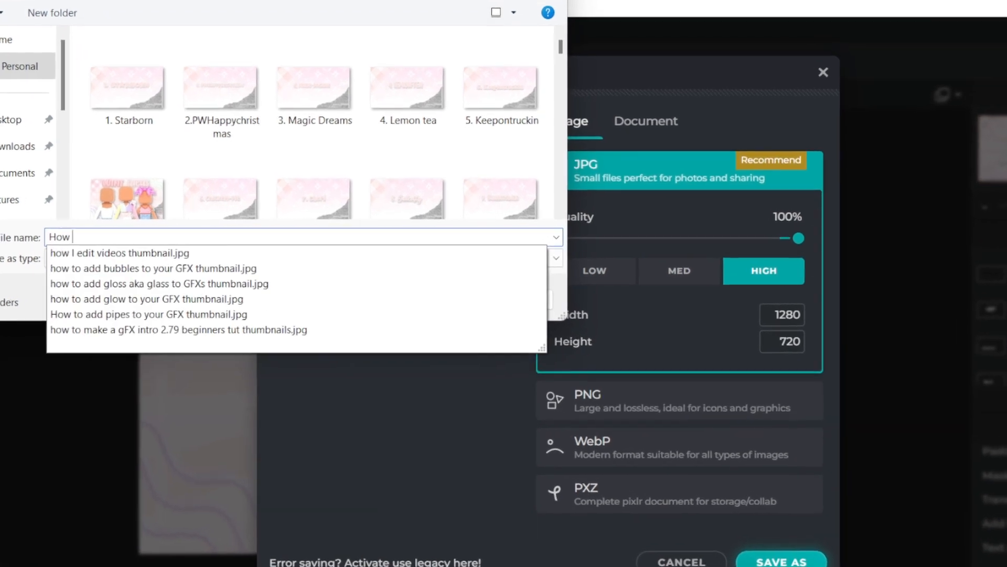
type("ake my thumbna")
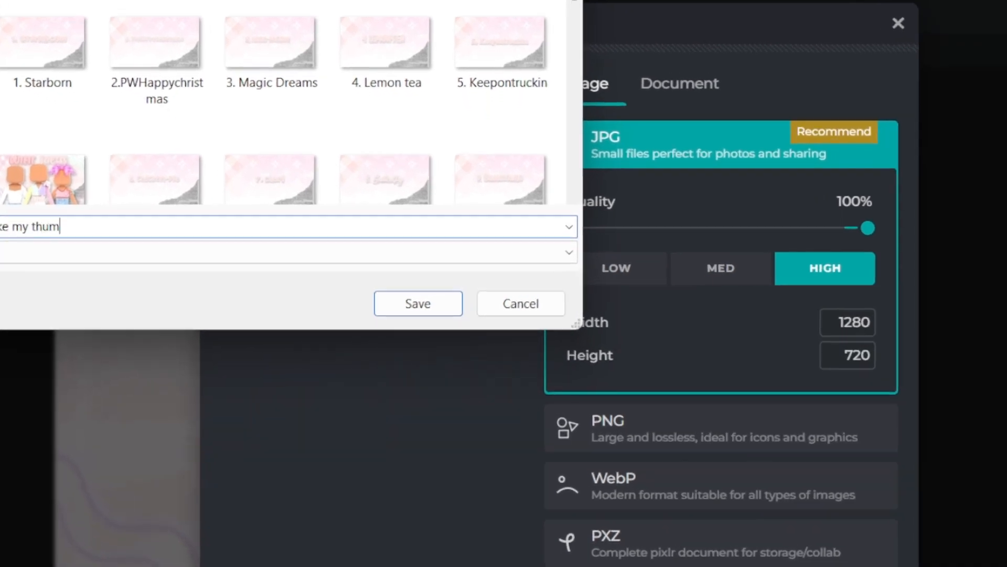
type("ils thumbnail")
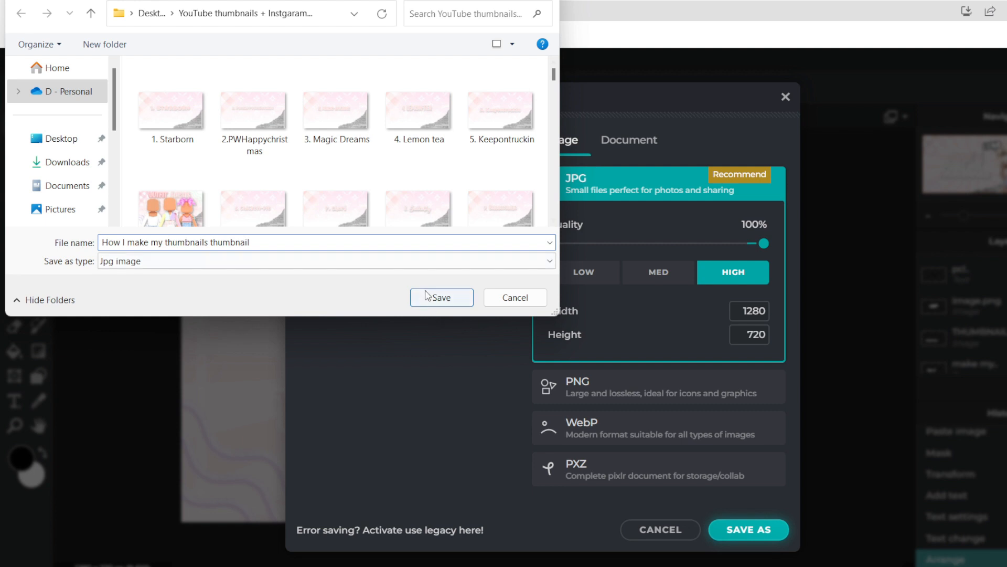
left_click(426, 296)
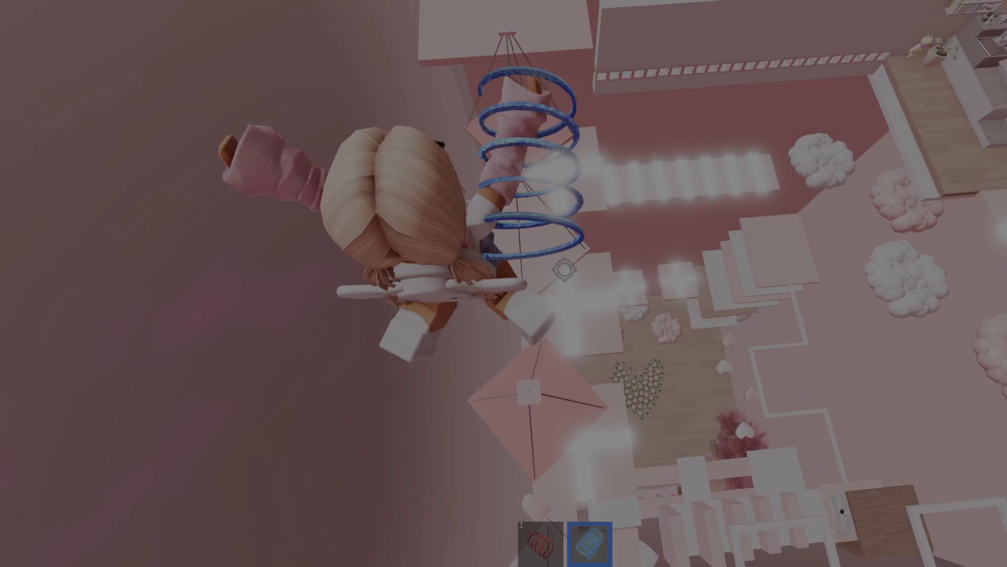
key("space")
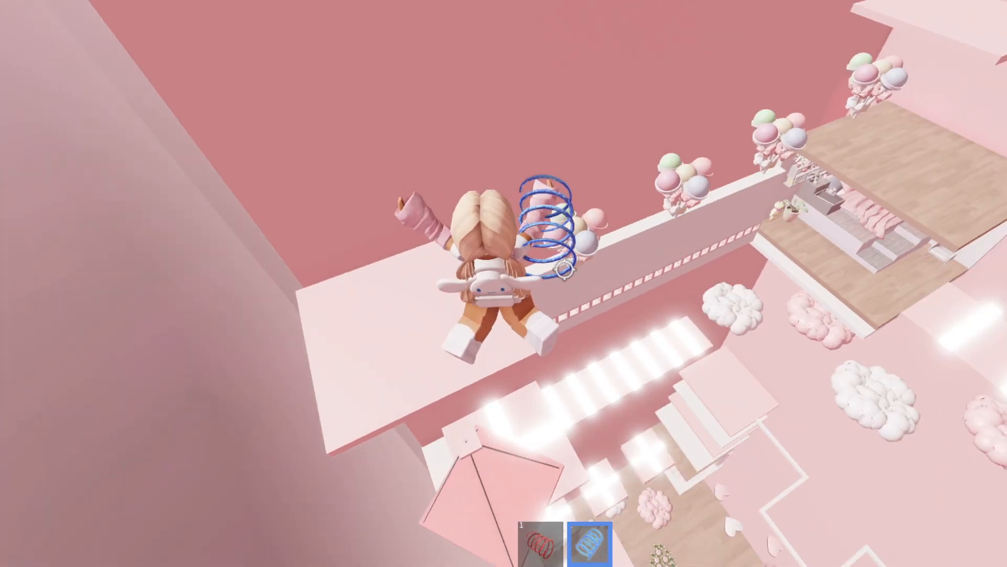
key("space")
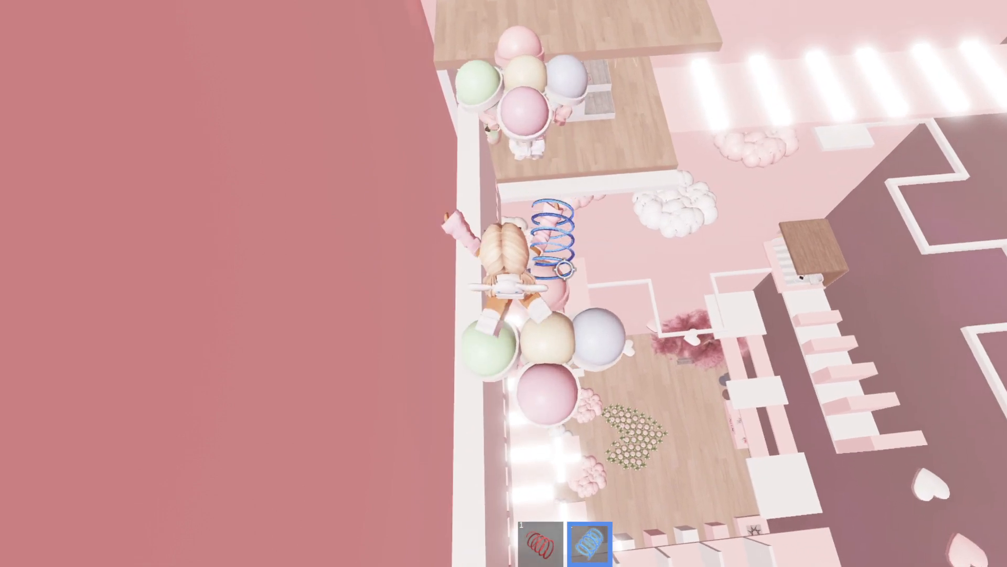
key("space")
key("w")
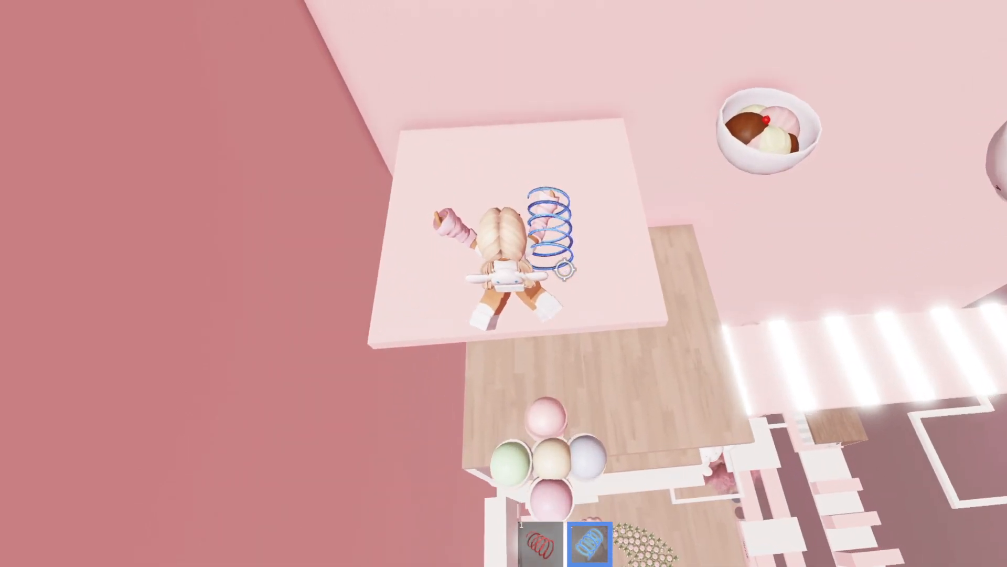
key("w")
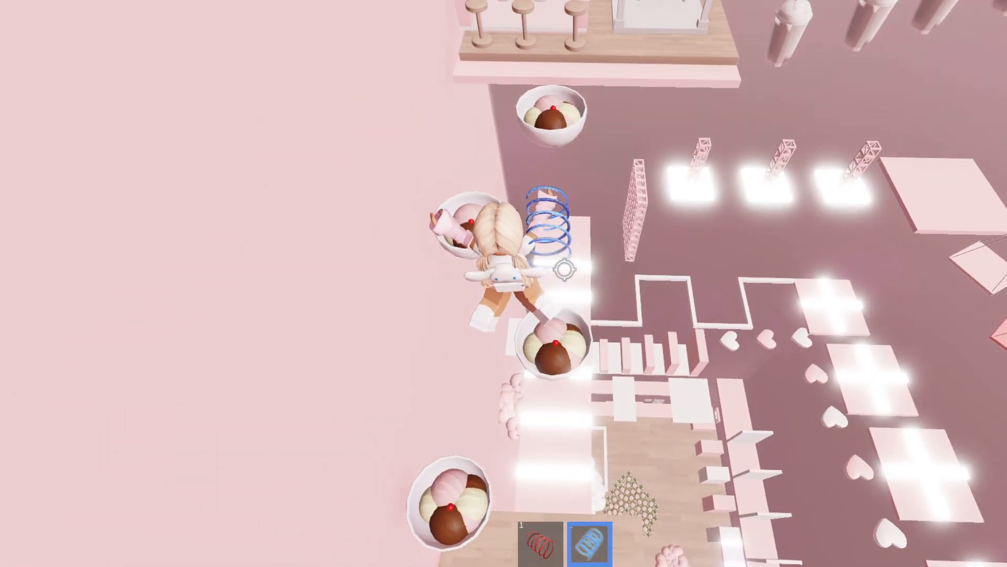
key("w")
key("space")
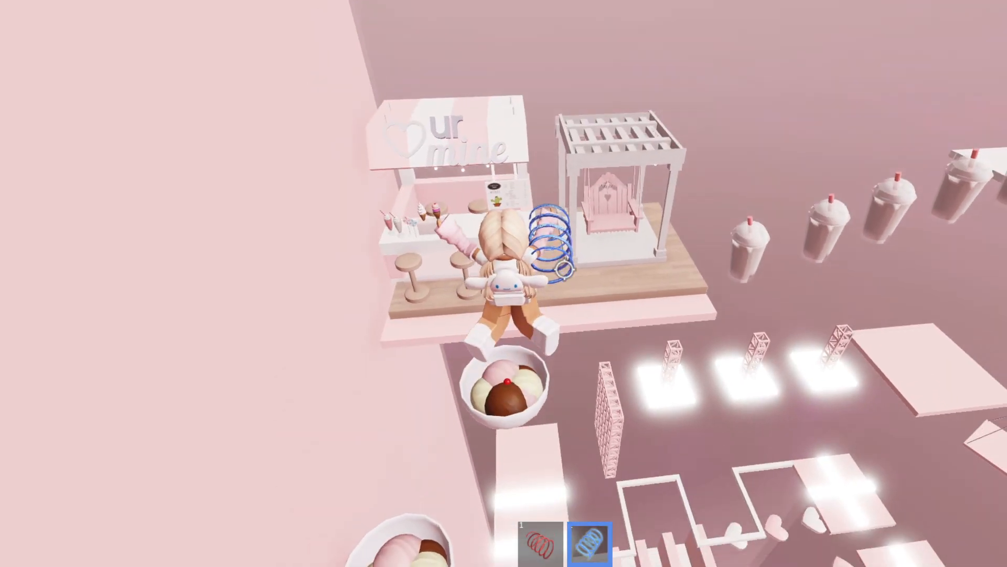
key("w")
key("space")
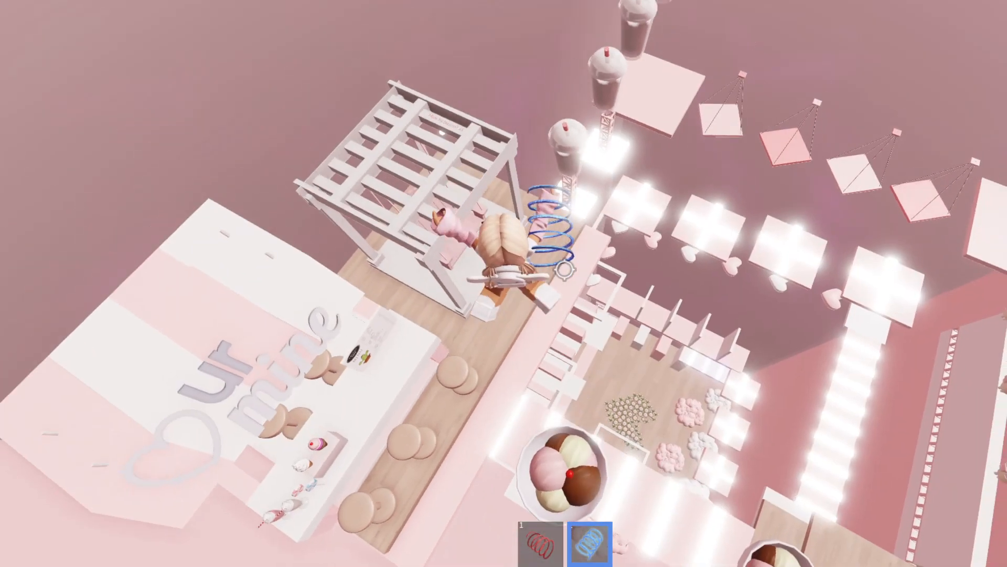